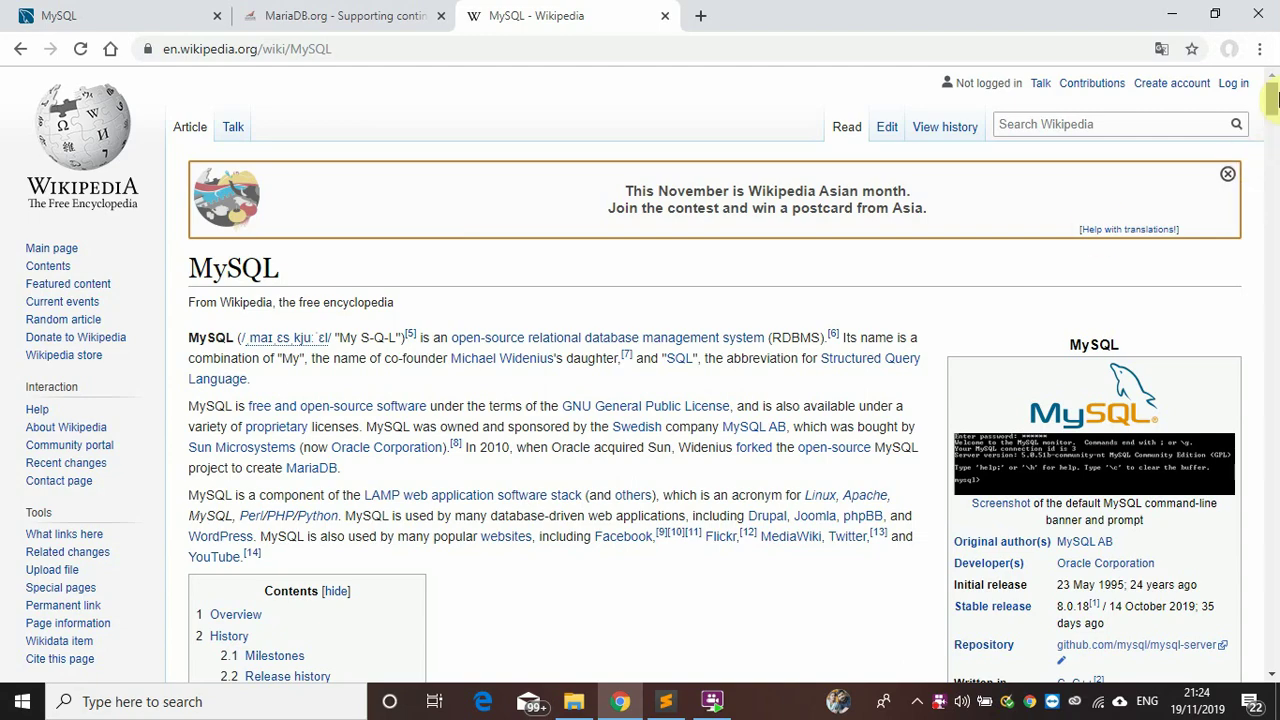
# - Scroll the Wikipedia MySQL article and highlight the word 'My' in the name origin
pyautogui.moveTo(1273, 98); pyautogui.dragTo(1274, 85)
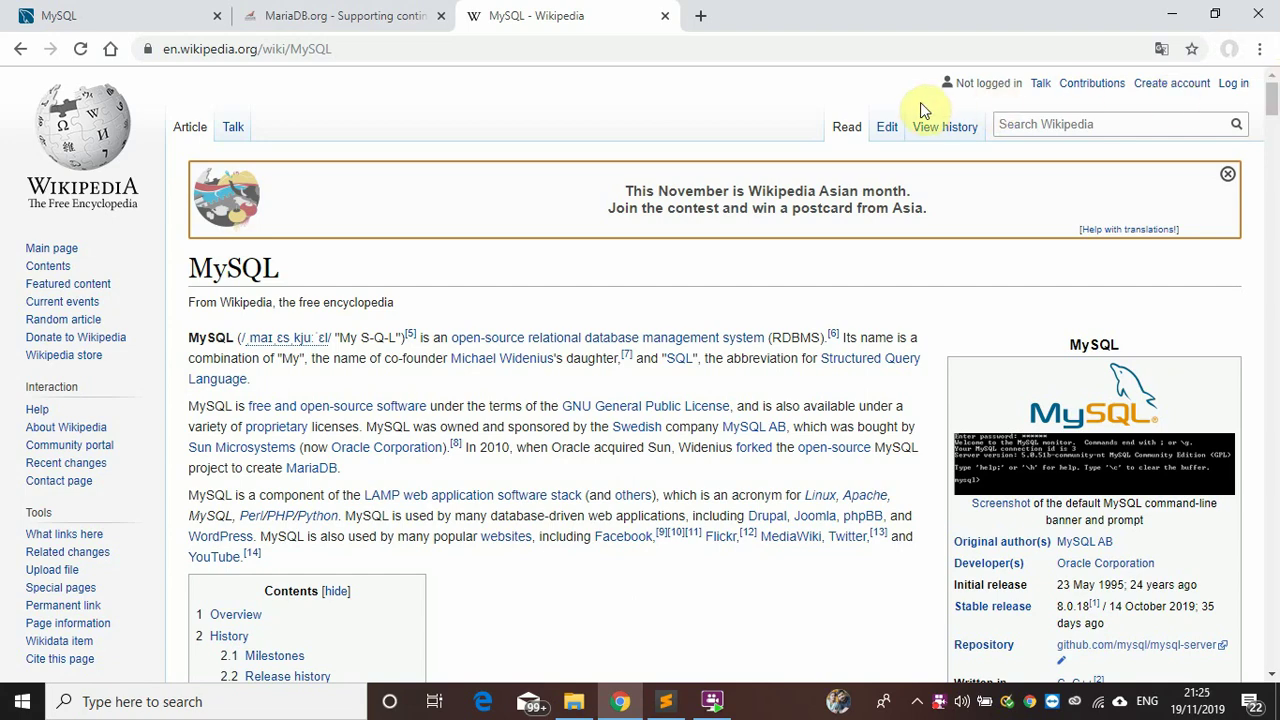
pyautogui.doubleClick(290, 358)
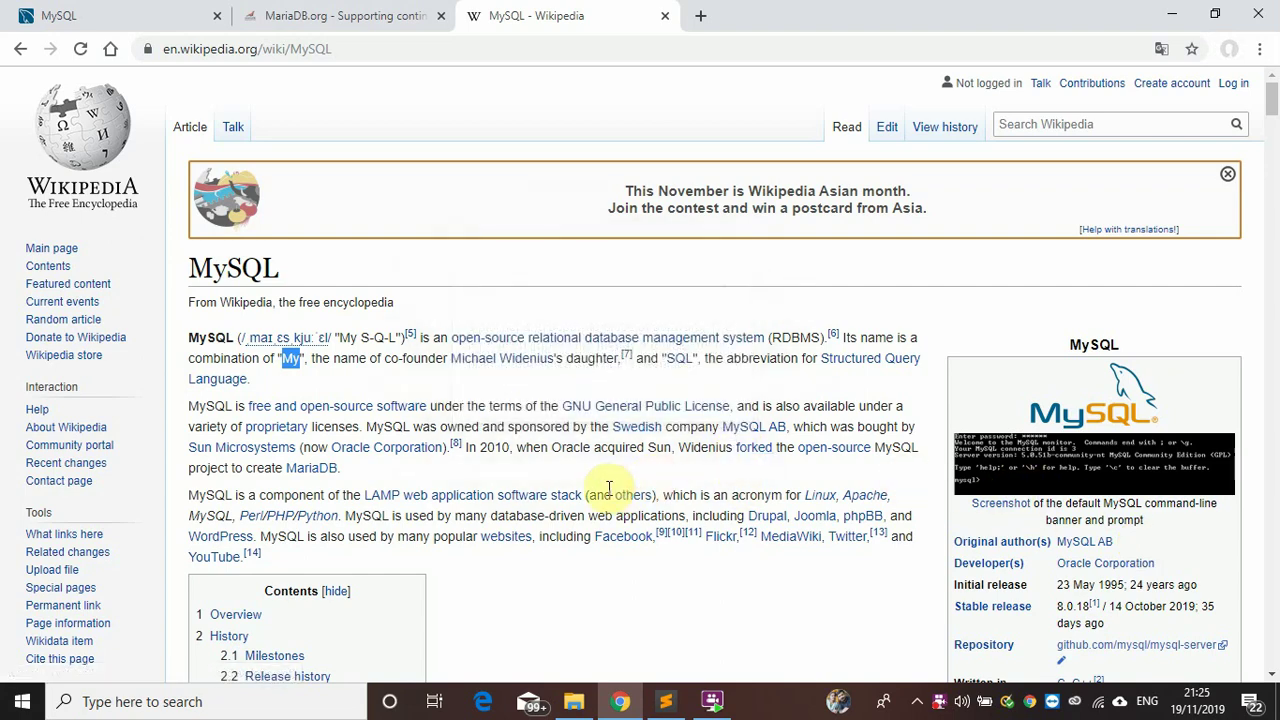
pyautogui.moveTo(278, 463)
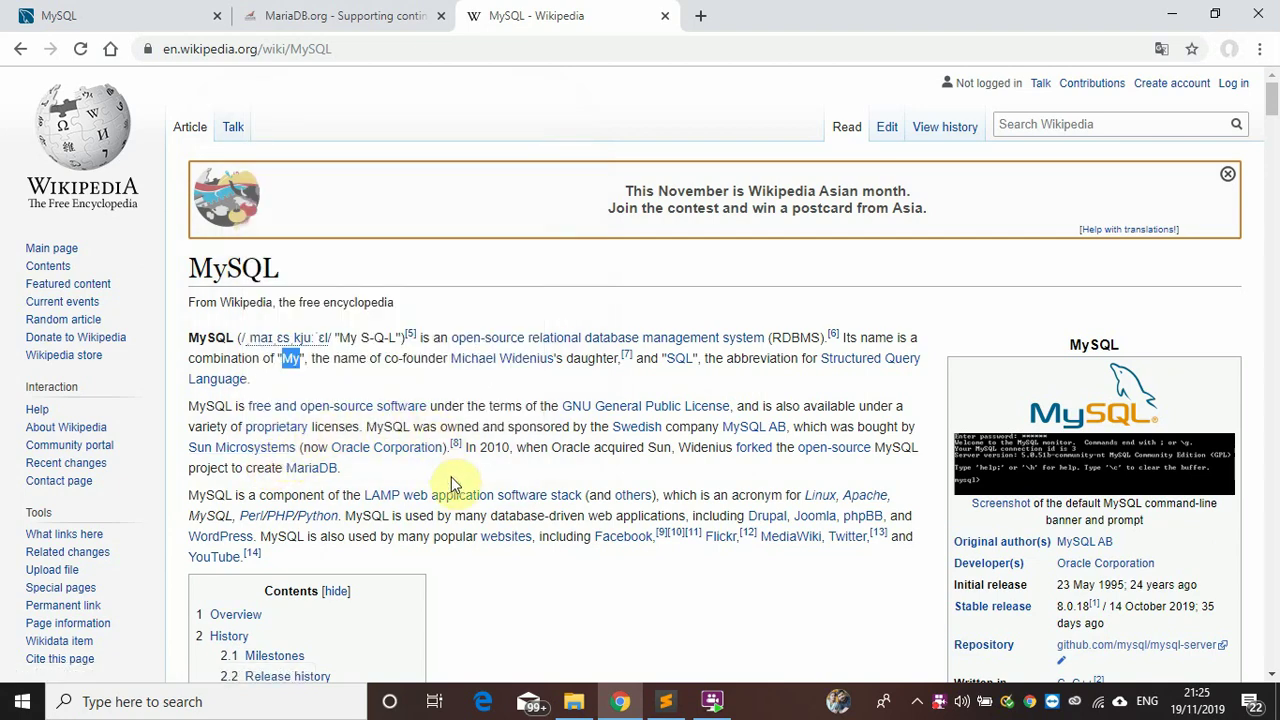
# - On the mysql.com tab, reveal the full web address and scroll down to the copyright footer
pyautogui.click(165, 12)
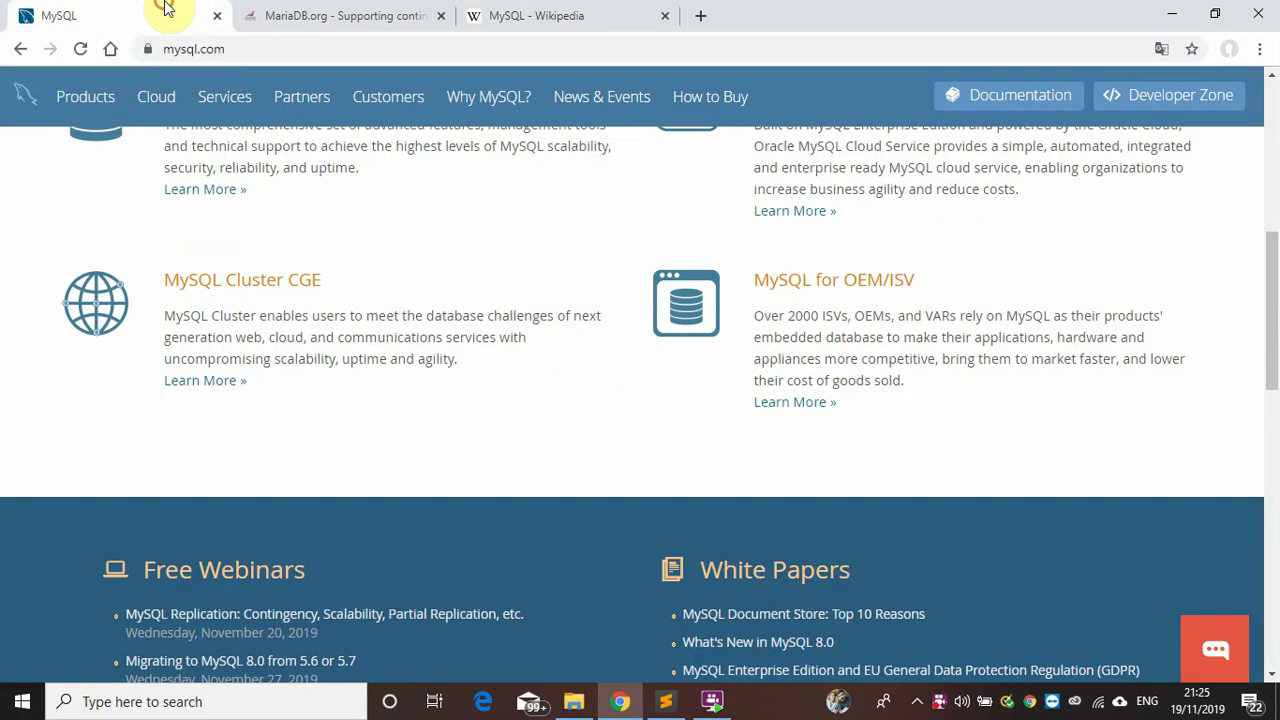
pyautogui.click(231, 48)
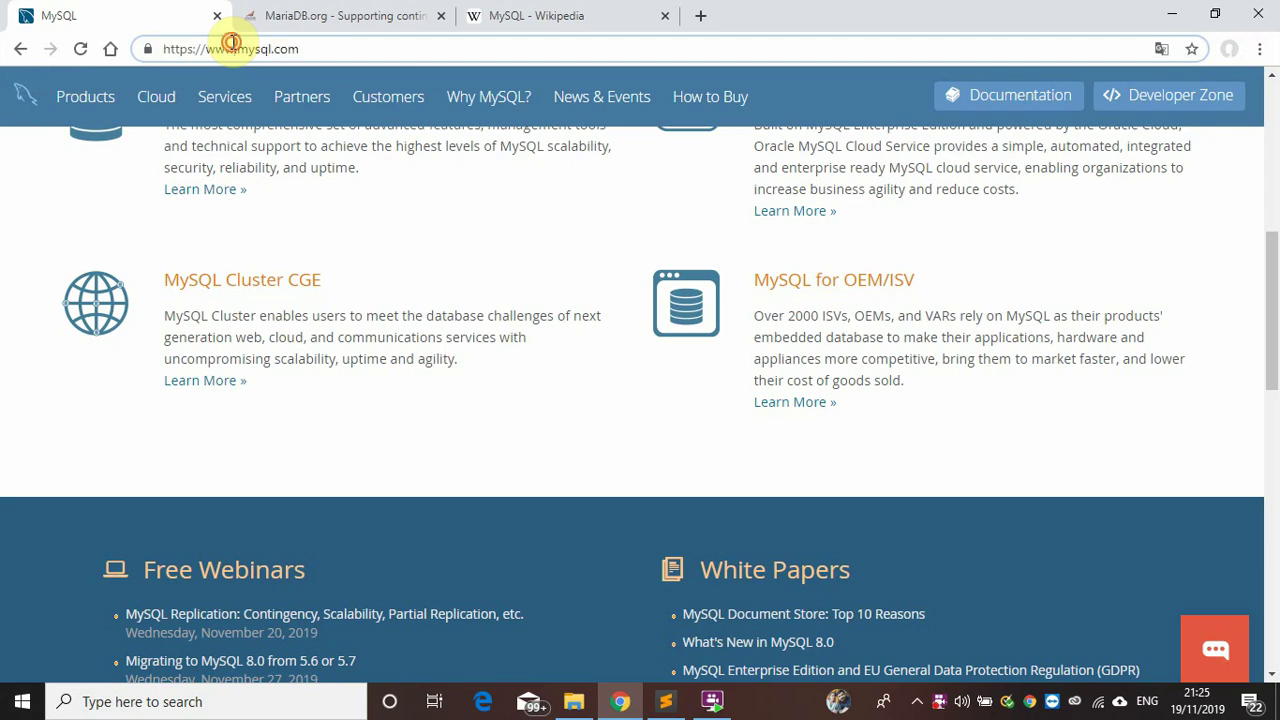
pyautogui.click(231, 48)
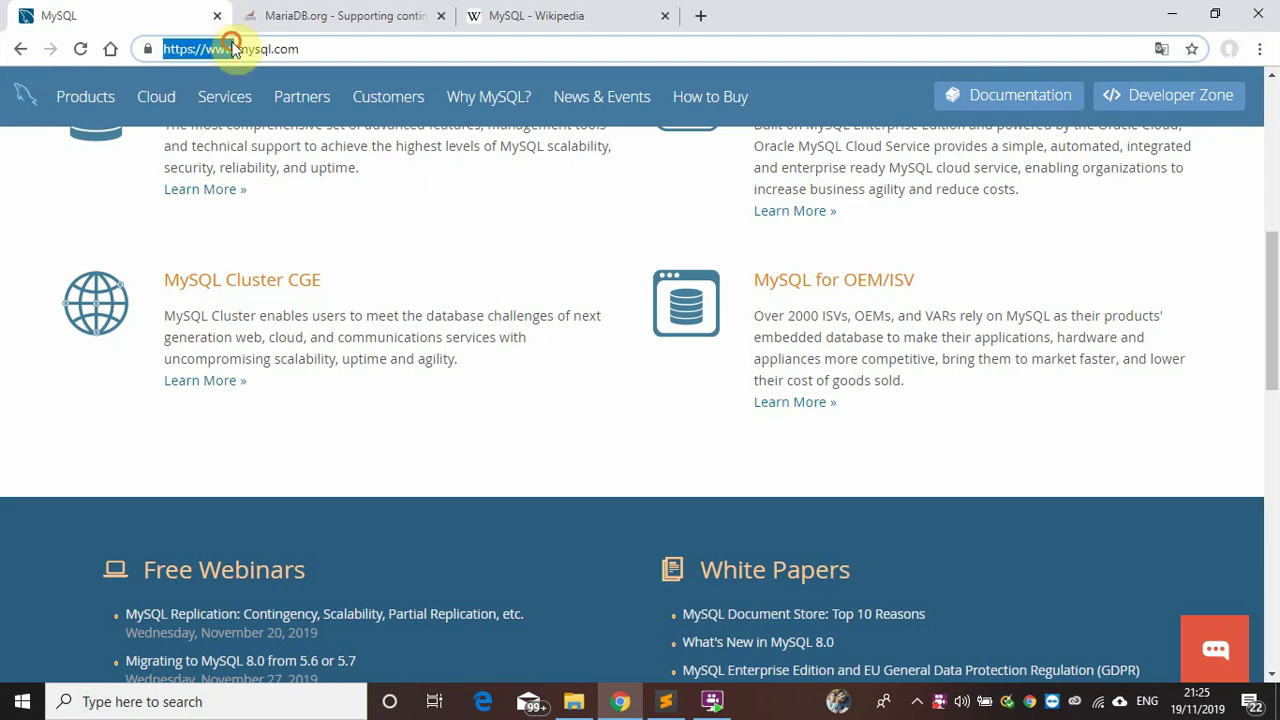
pyautogui.click(1274, 305)
pyautogui.moveTo(1274, 305); pyautogui.dragTo(1274, 600)
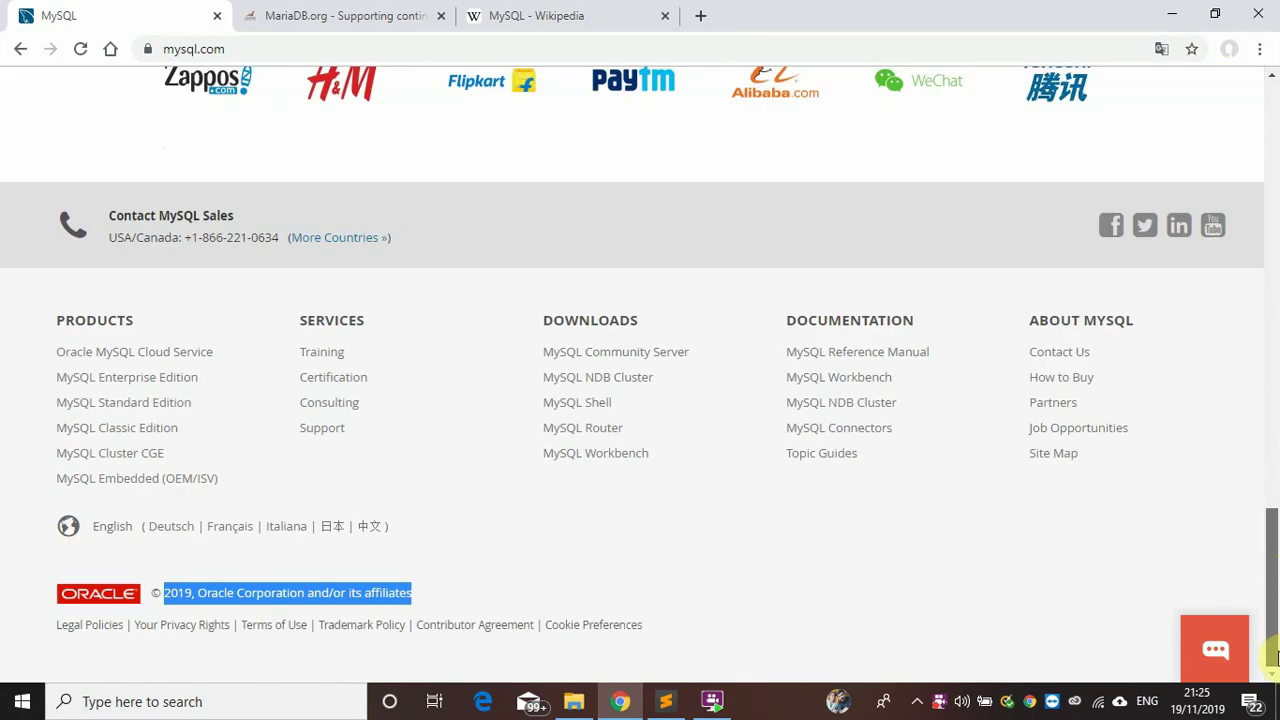
pyautogui.click(212, 593)
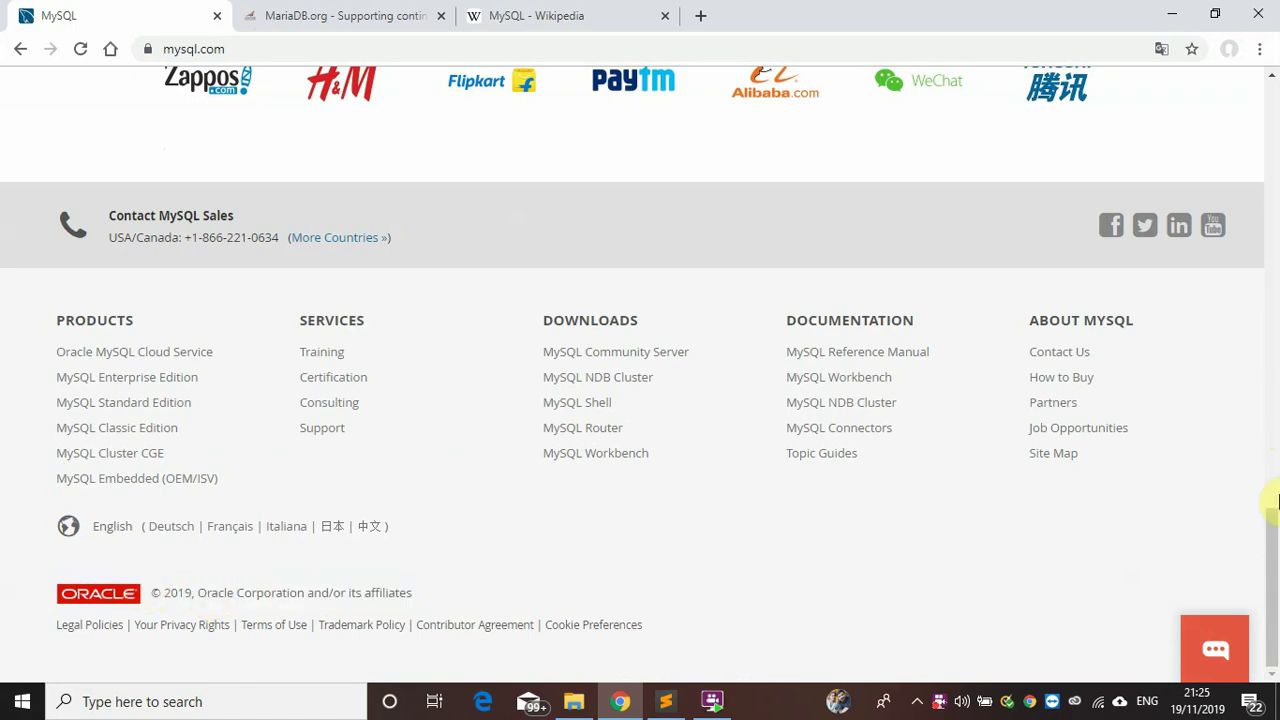
# - Scroll back up, select the whole MySQL tagline, then switch to the MariaDB.org tab
pyautogui.moveTo(1276, 575); pyautogui.dragTo(1274, 100)
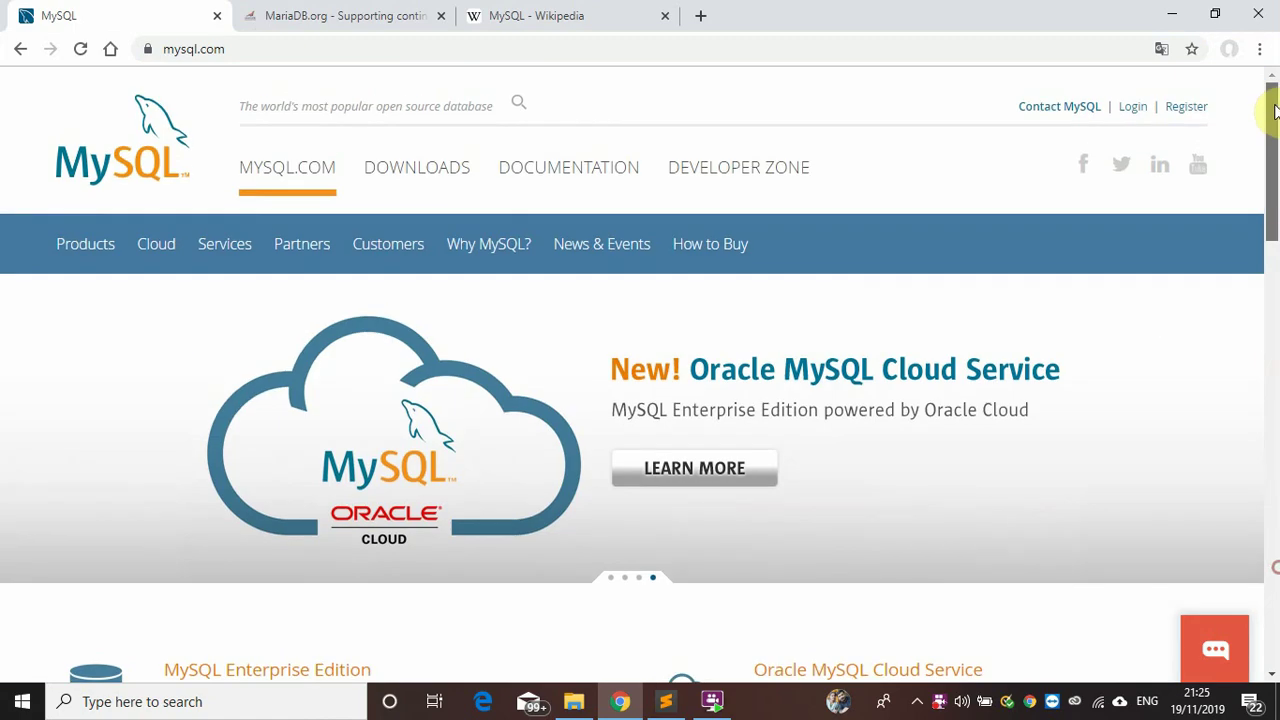
pyautogui.doubleClick(431, 106)
pyautogui.tripleClick(431, 106)
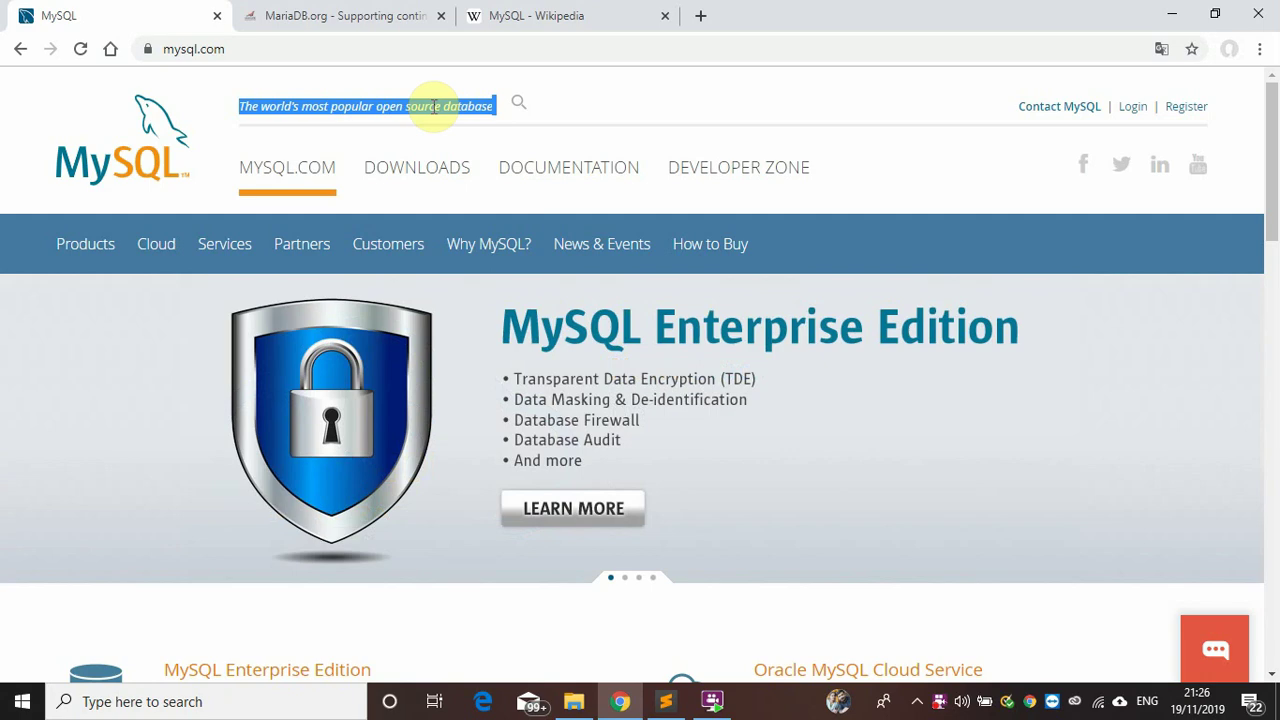
pyautogui.click(330, 9)
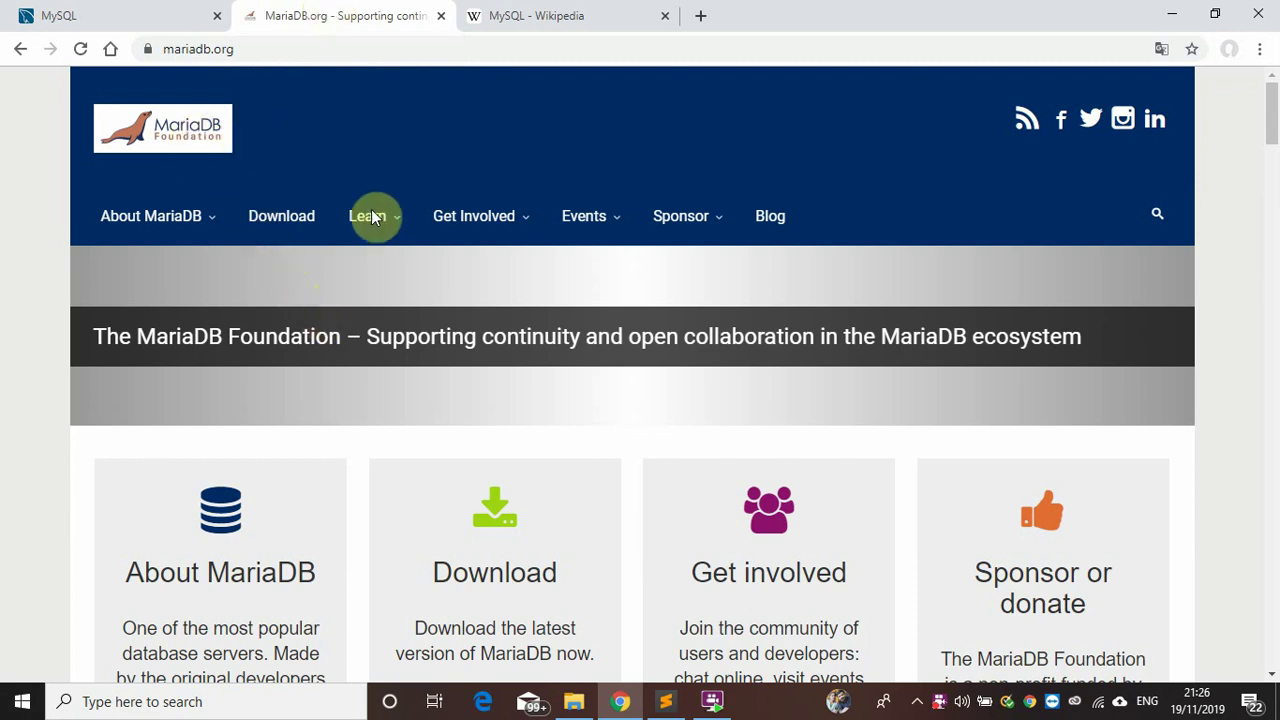
pyautogui.moveTo(1271, 128); pyautogui.dragTo(1274, 172)
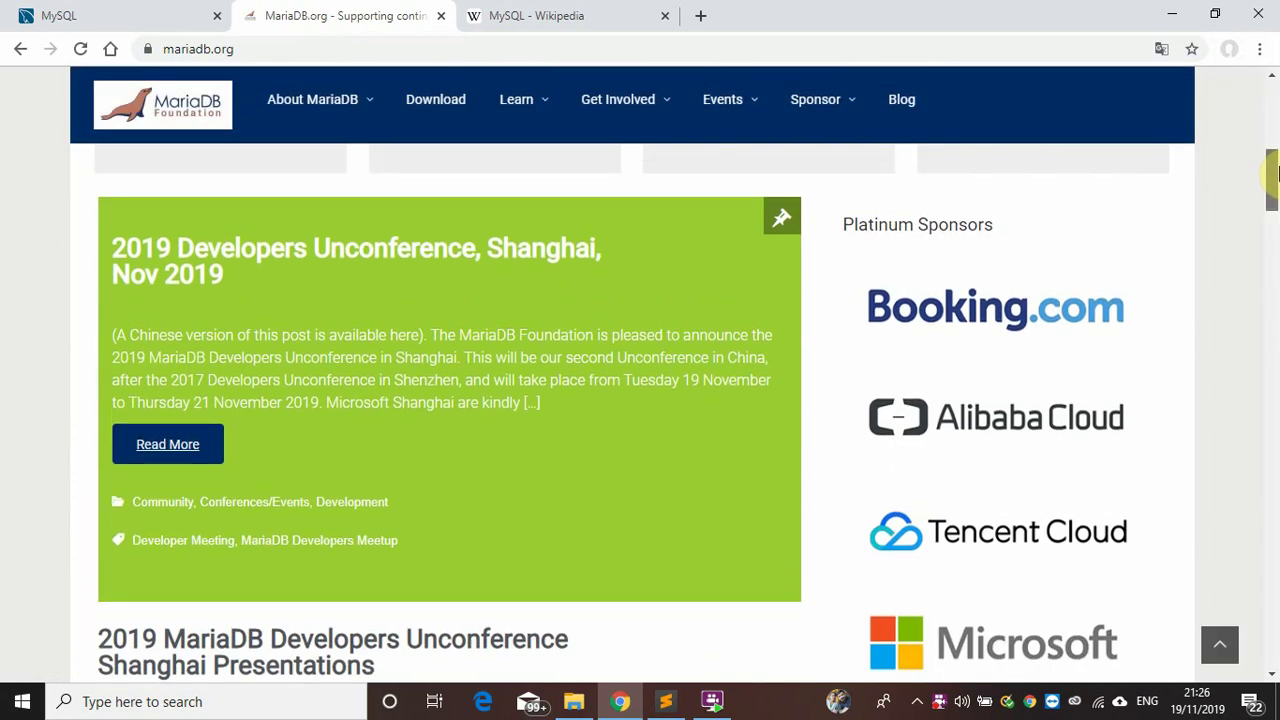
pyautogui.moveTo(1274, 172); pyautogui.dragTo(1277, 283)
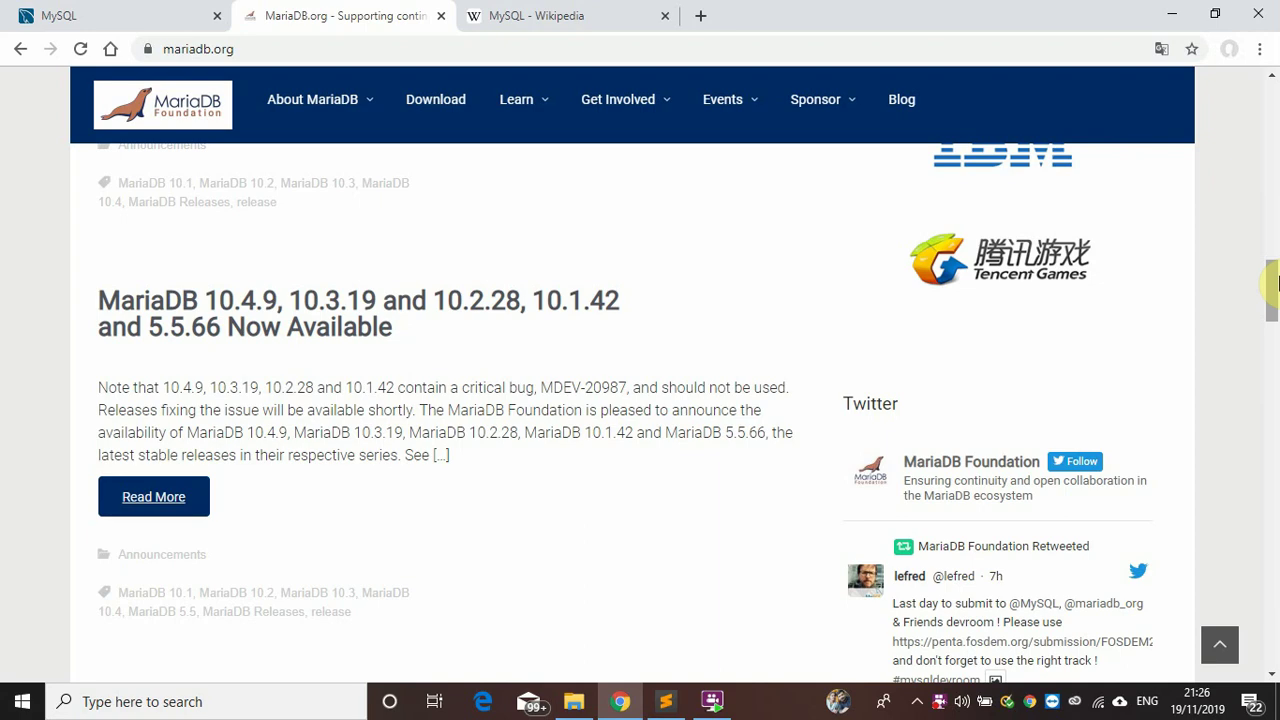
pyautogui.moveTo(1276, 283); pyautogui.dragTo(1276, 549)
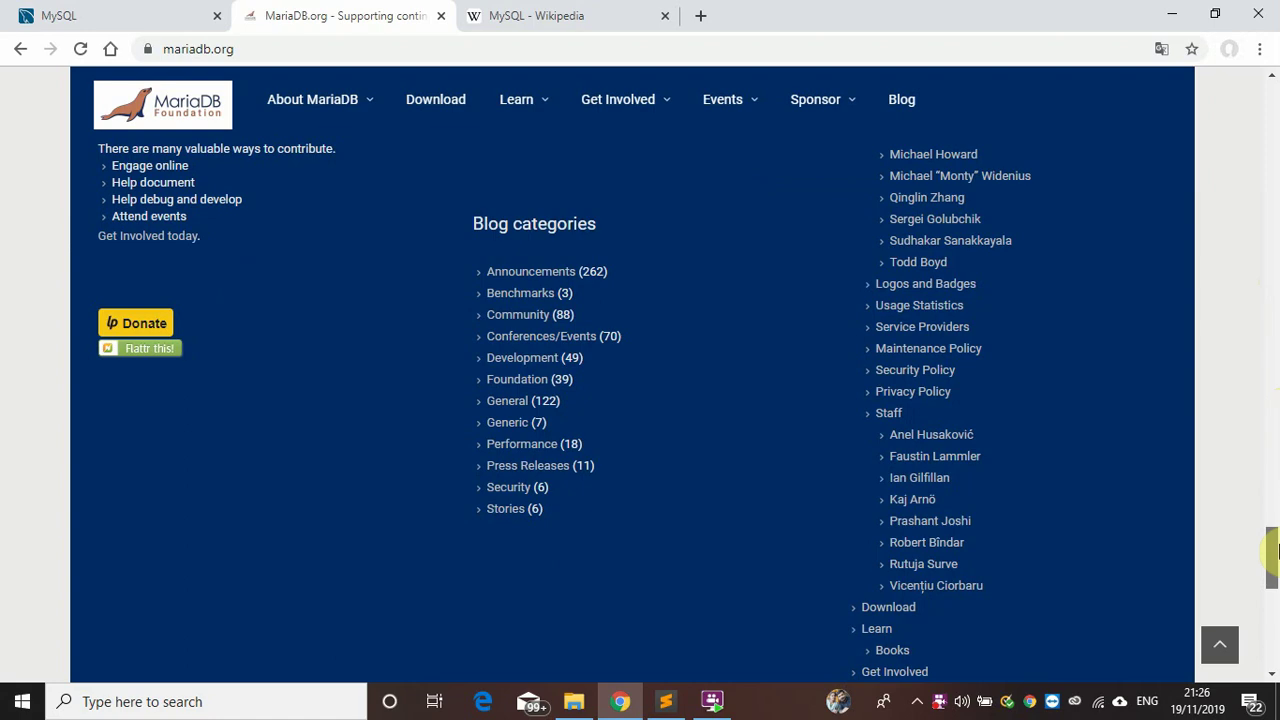
pyautogui.moveTo(1277, 549); pyautogui.dragTo(1277, 510)
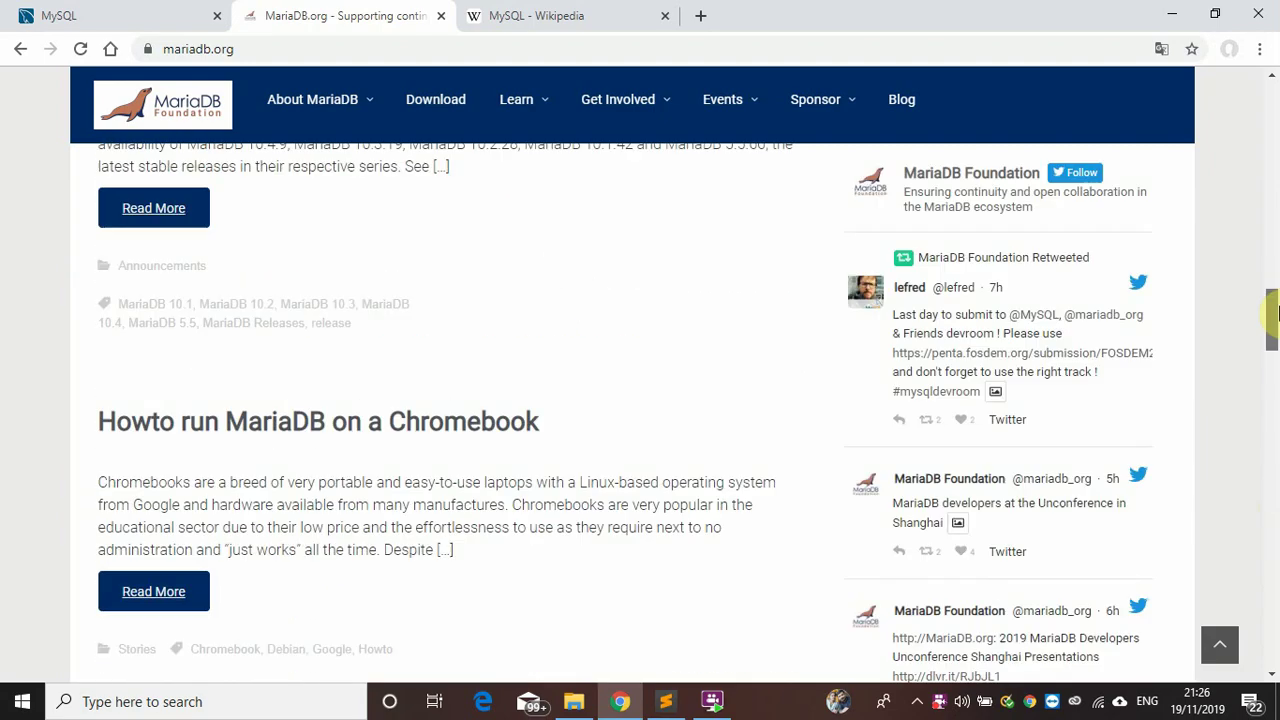
pyautogui.moveTo(1277, 510); pyautogui.dragTo(1275, 96)
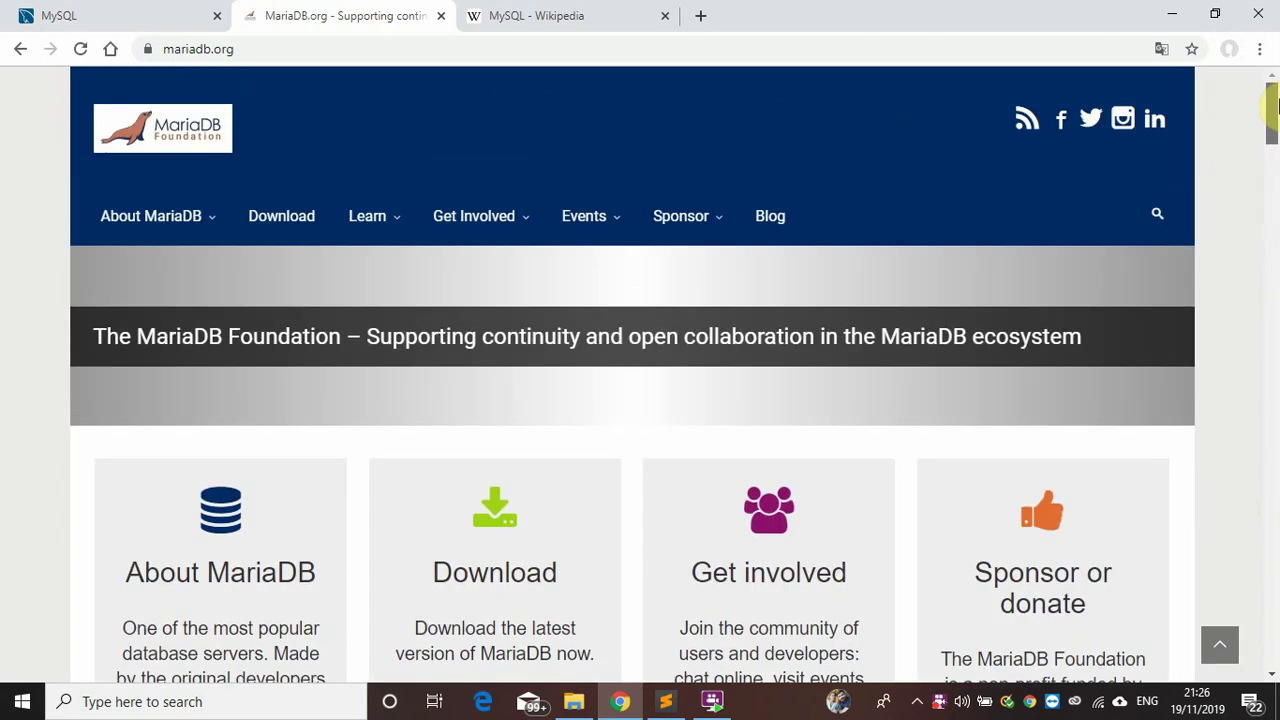
# - Open the MySQL Downloads page in the MySQL tab, scroll it, then return to MariaDB.org
pyautogui.click(55, 10)
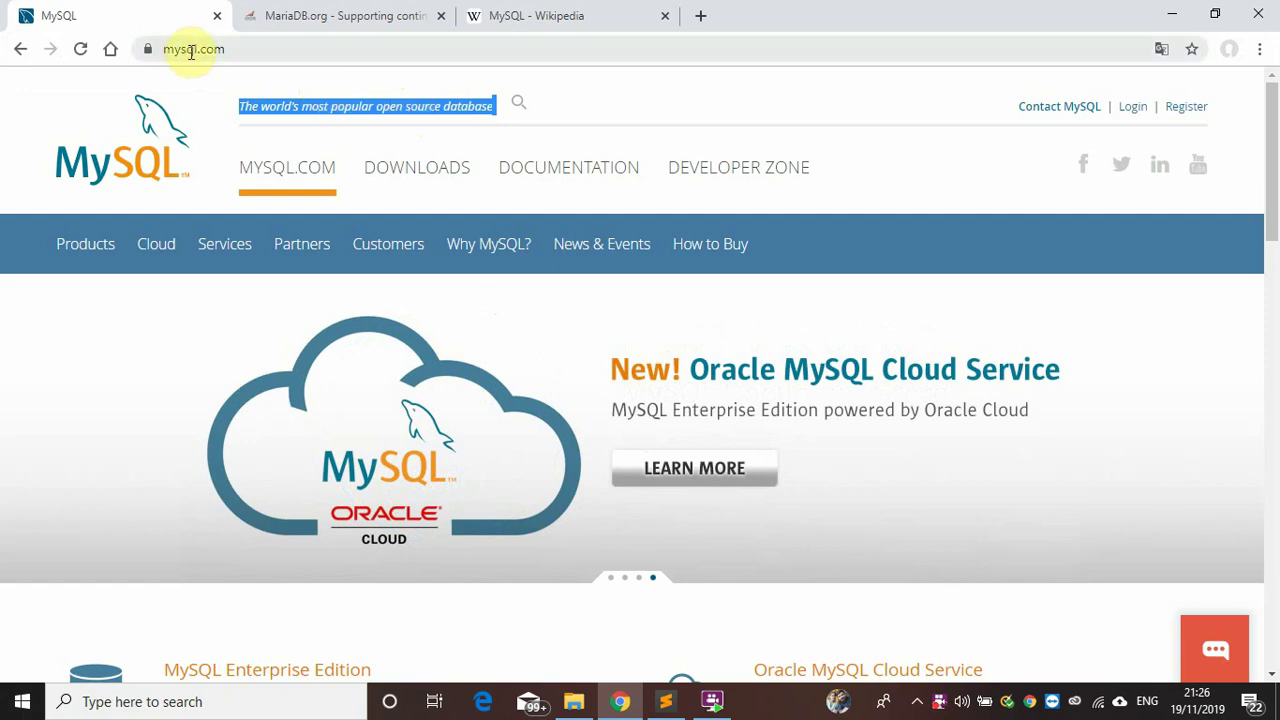
pyautogui.click(430, 181)
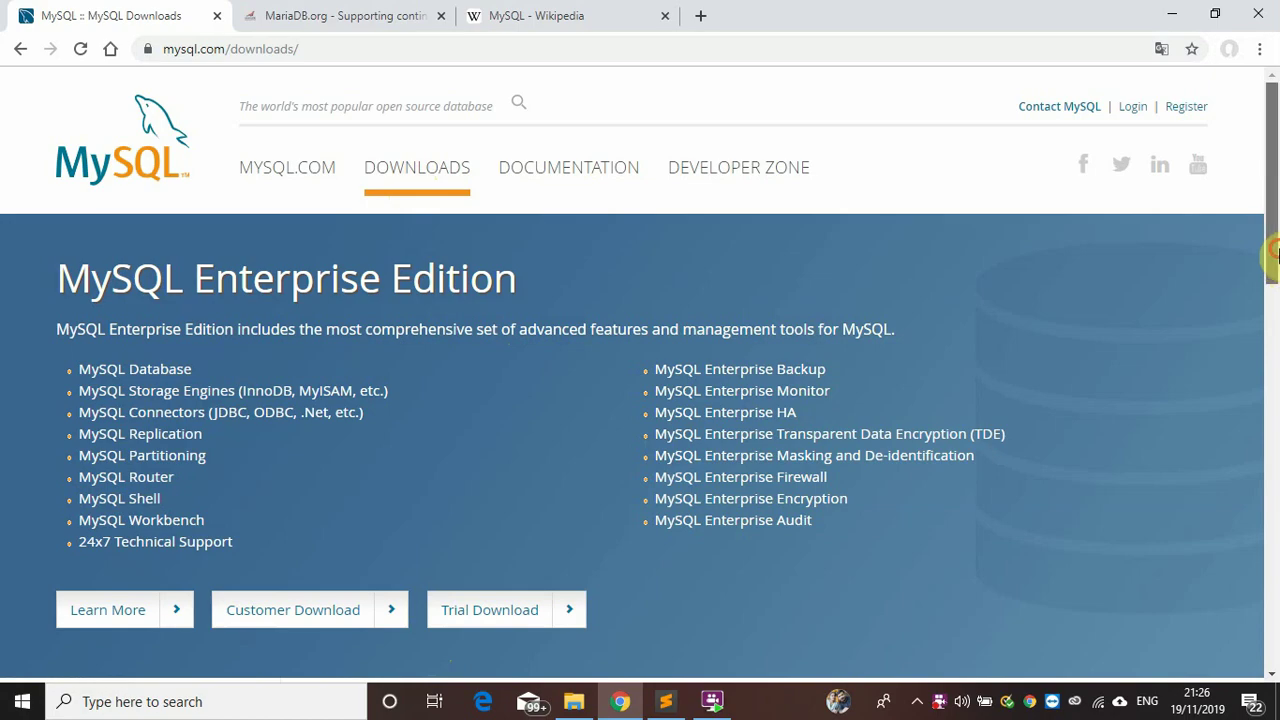
pyautogui.moveTo(1272, 252); pyautogui.dragTo(1273, 505)
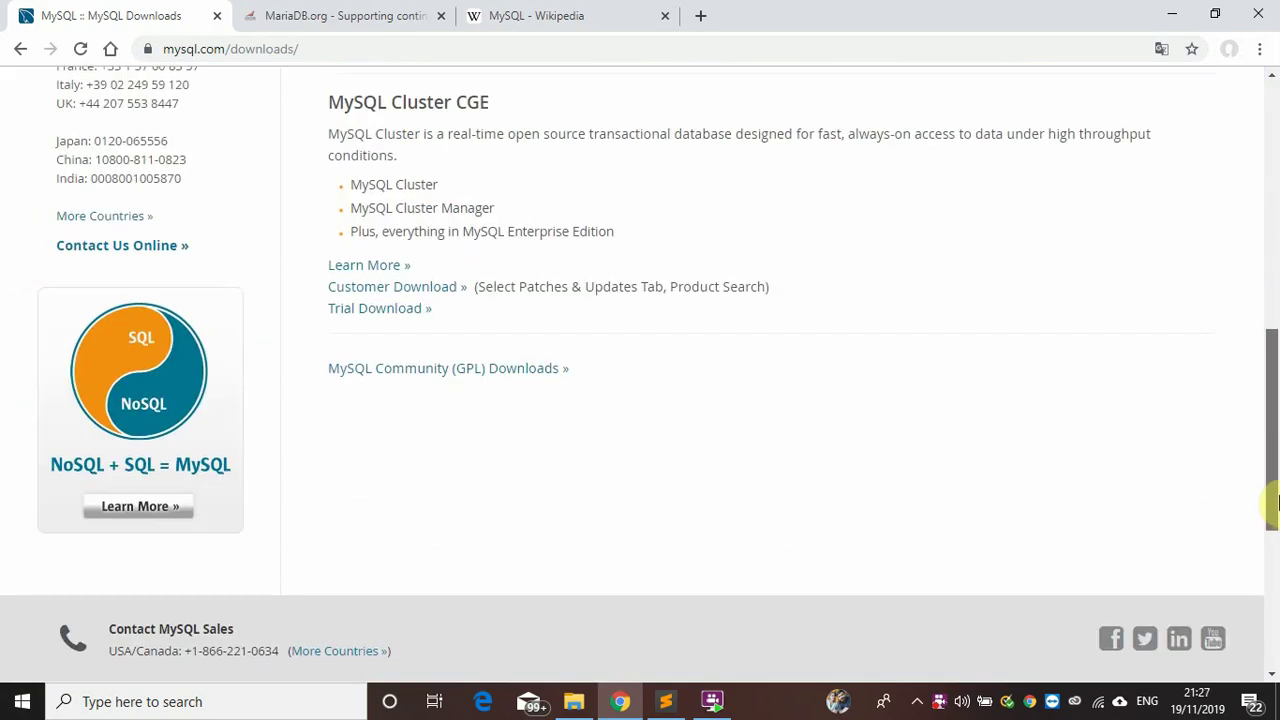
pyautogui.moveTo(1273, 505); pyautogui.dragTo(1273, 267)
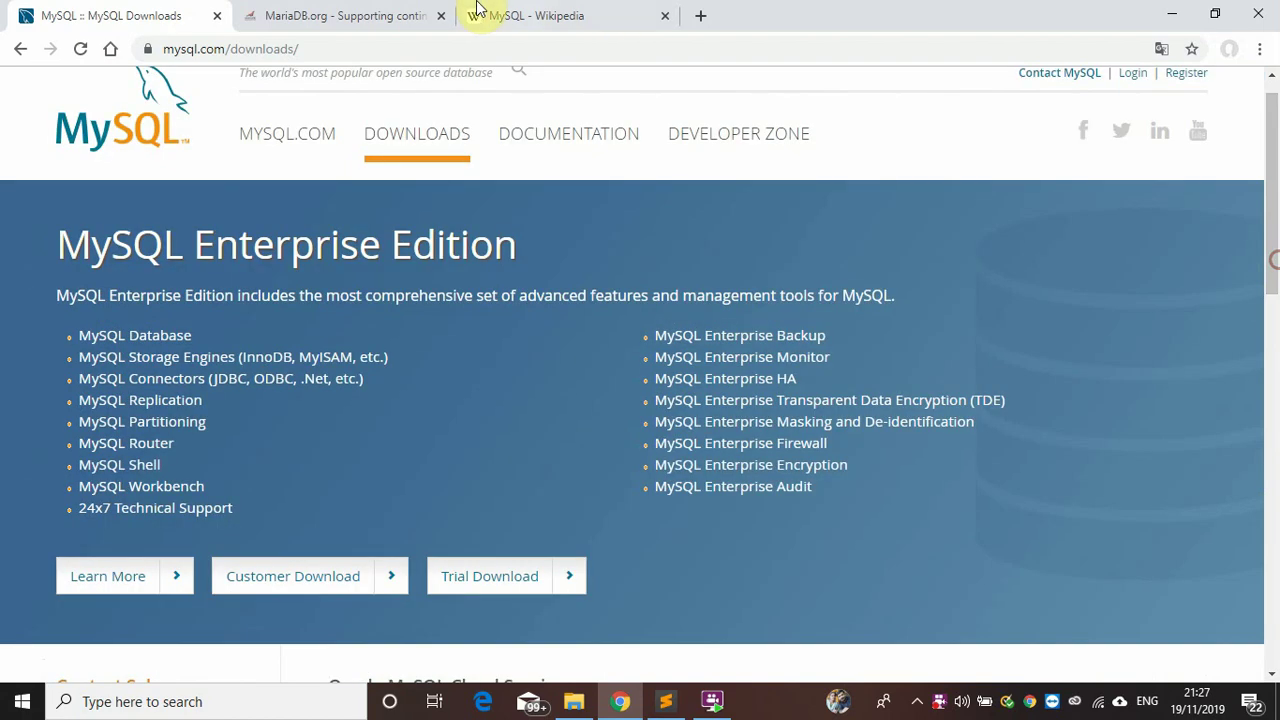
pyautogui.click(292, 8)
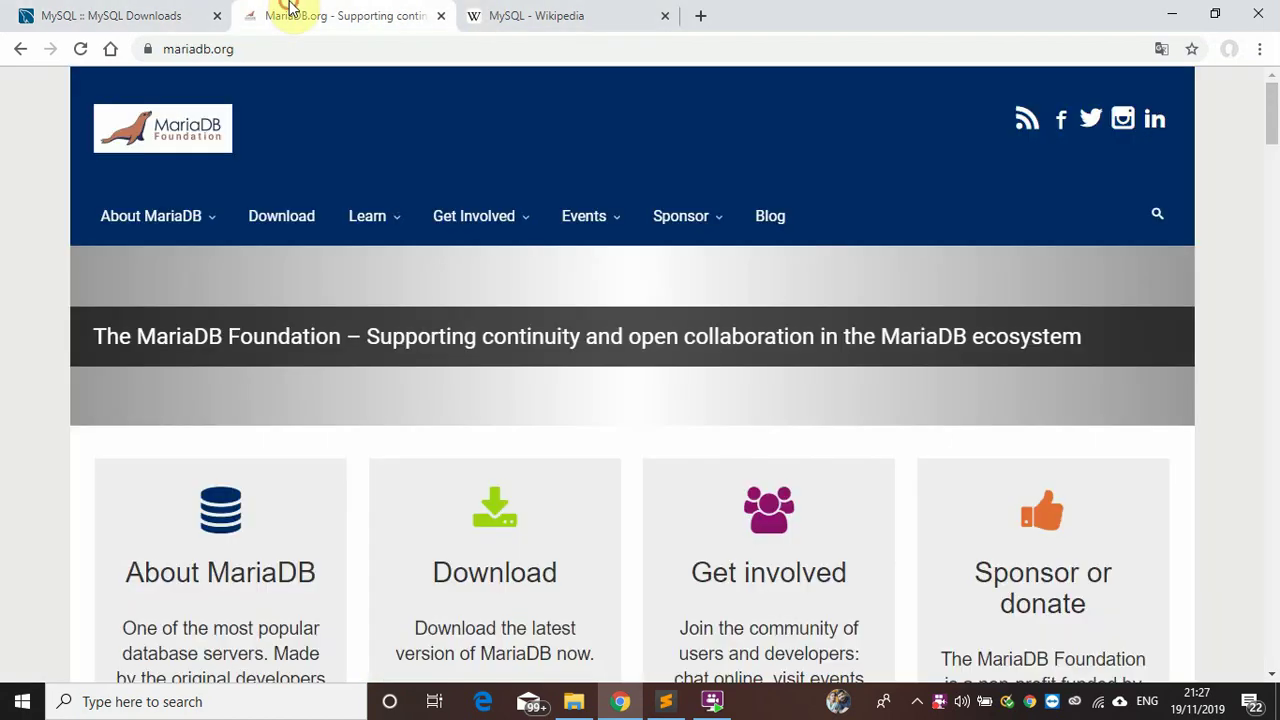
# - Go to MariaDB.org's Download page and follow its main Download link
pyautogui.click(308, 215)
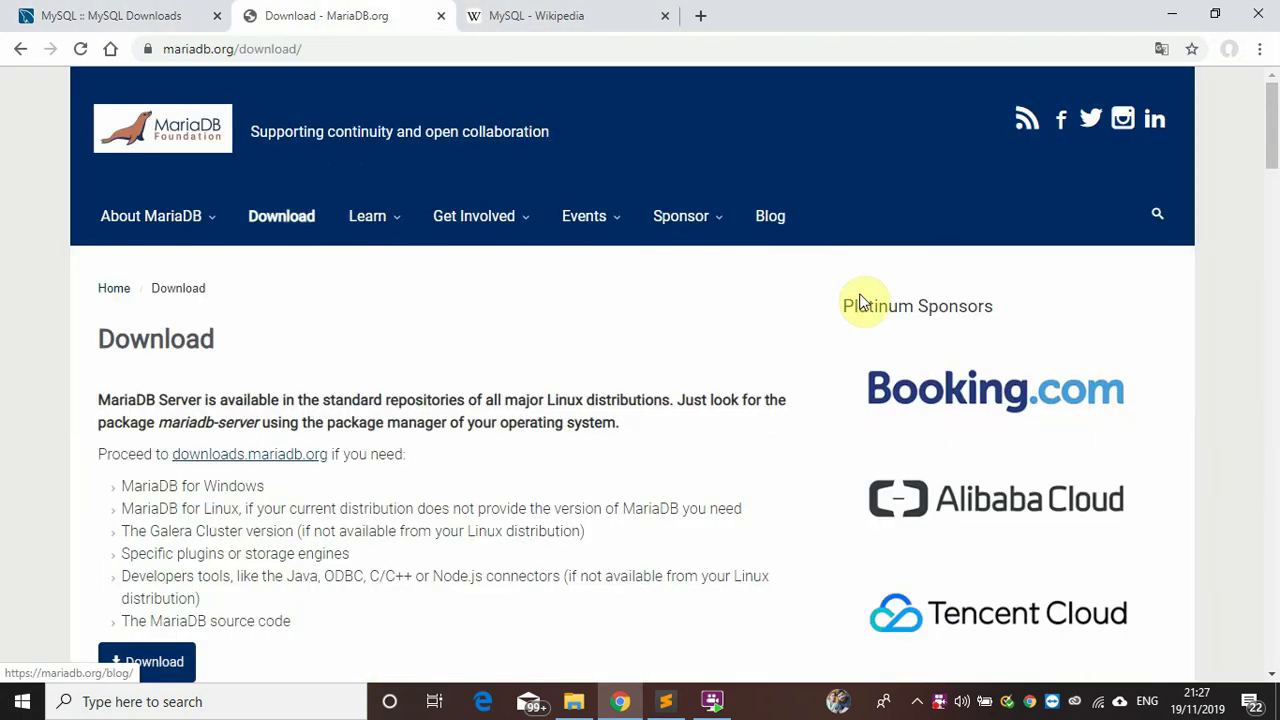
pyautogui.click(1274, 206)
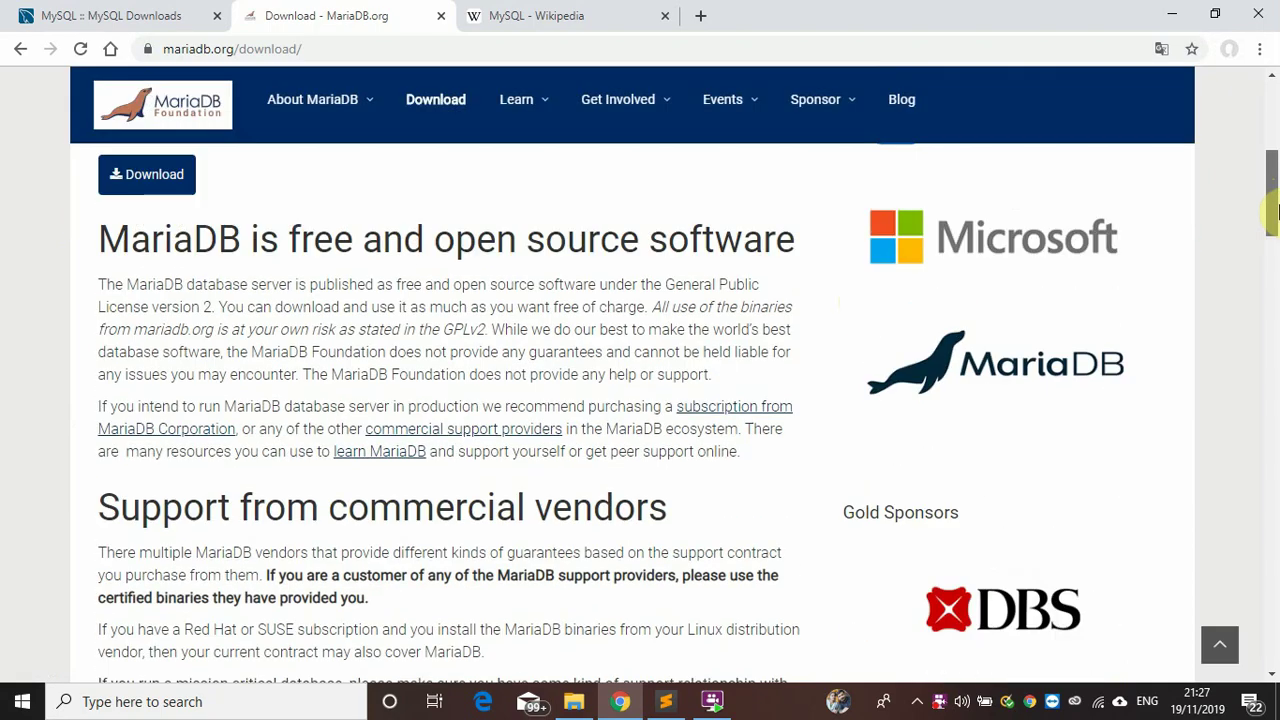
pyautogui.scroll(3, 1274, 206)
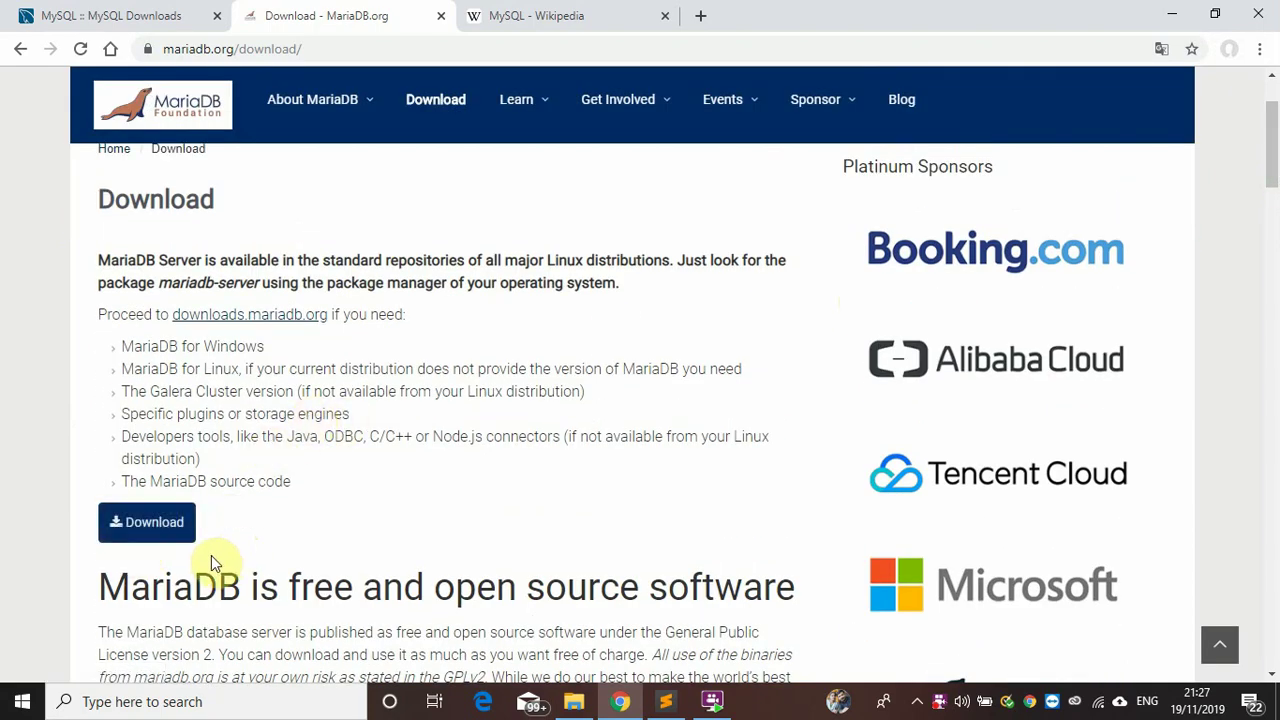
pyautogui.click(166, 522)
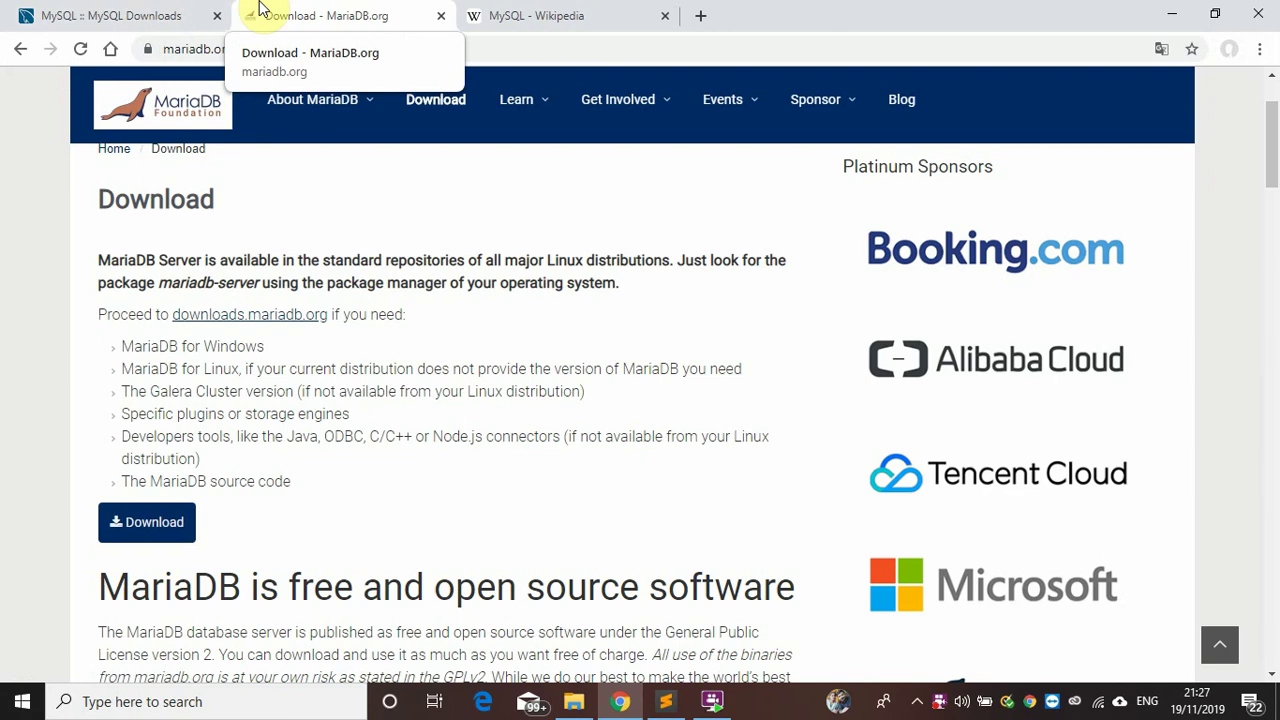
# - In a new tab, search Google for 'wamp' and highlight part of the WampServer result title
pyautogui.click(702, 20)
pyautogui.write('w')
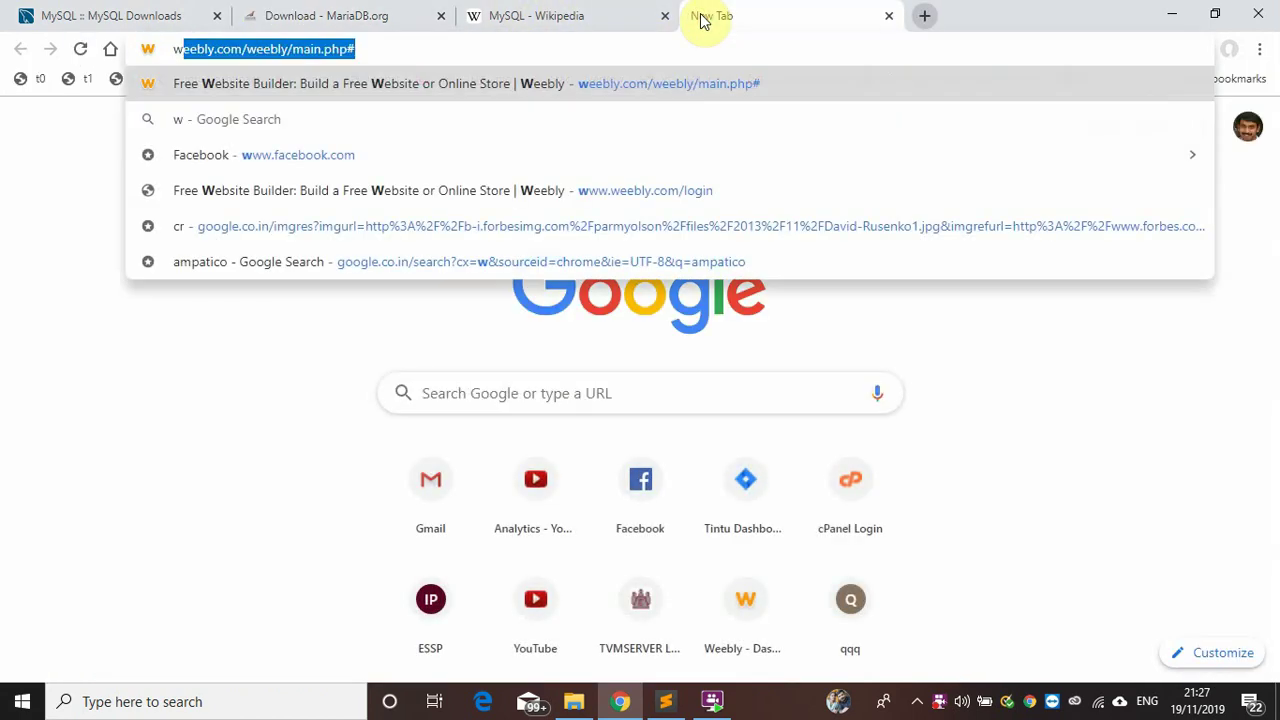
pyautogui.write('amp')
pyautogui.press('Return')
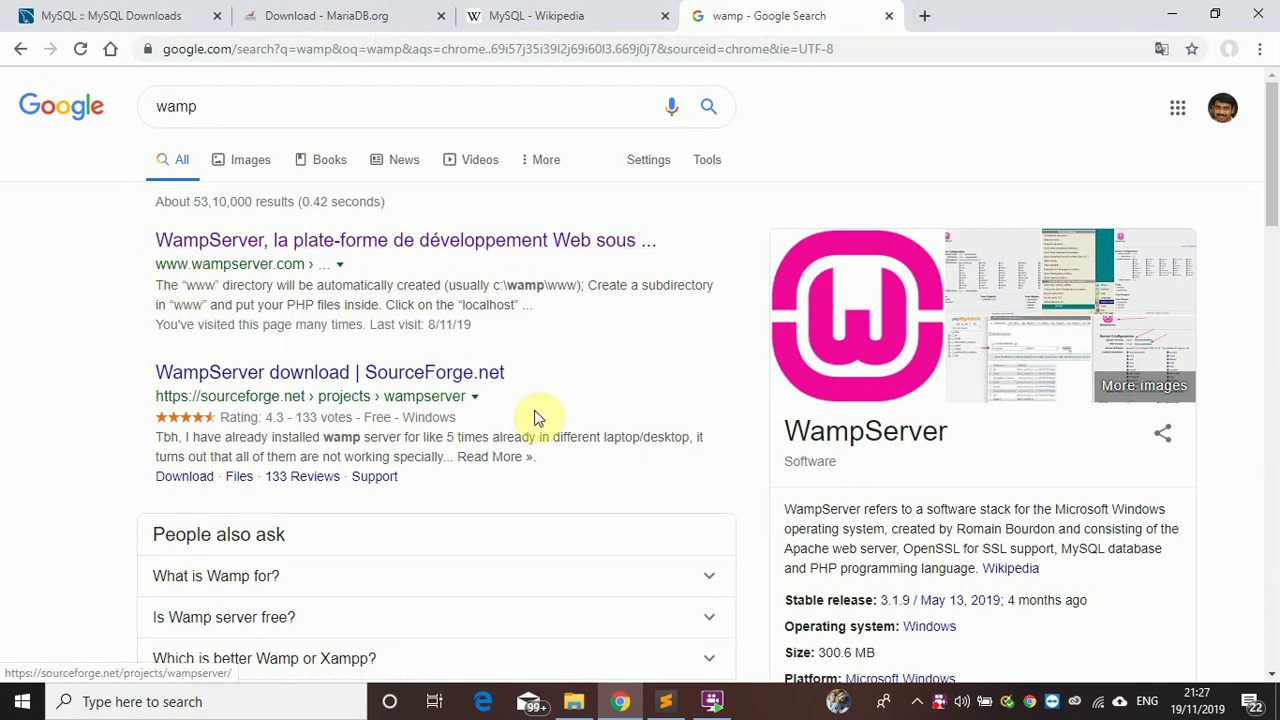
pyautogui.moveTo(809, 431); pyautogui.dragTo(858, 432)
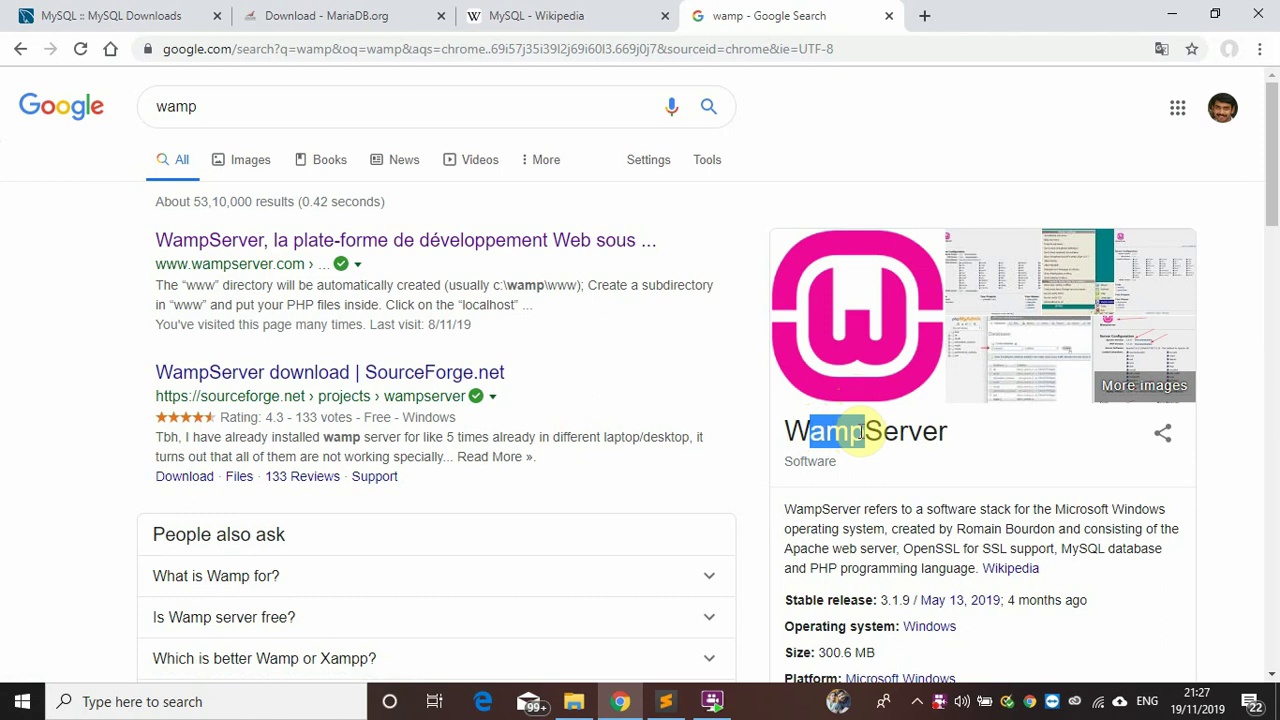
# - Change the search to 'lamp for linux', dismiss the location request, and select the query
pyautogui.click(358, 100)
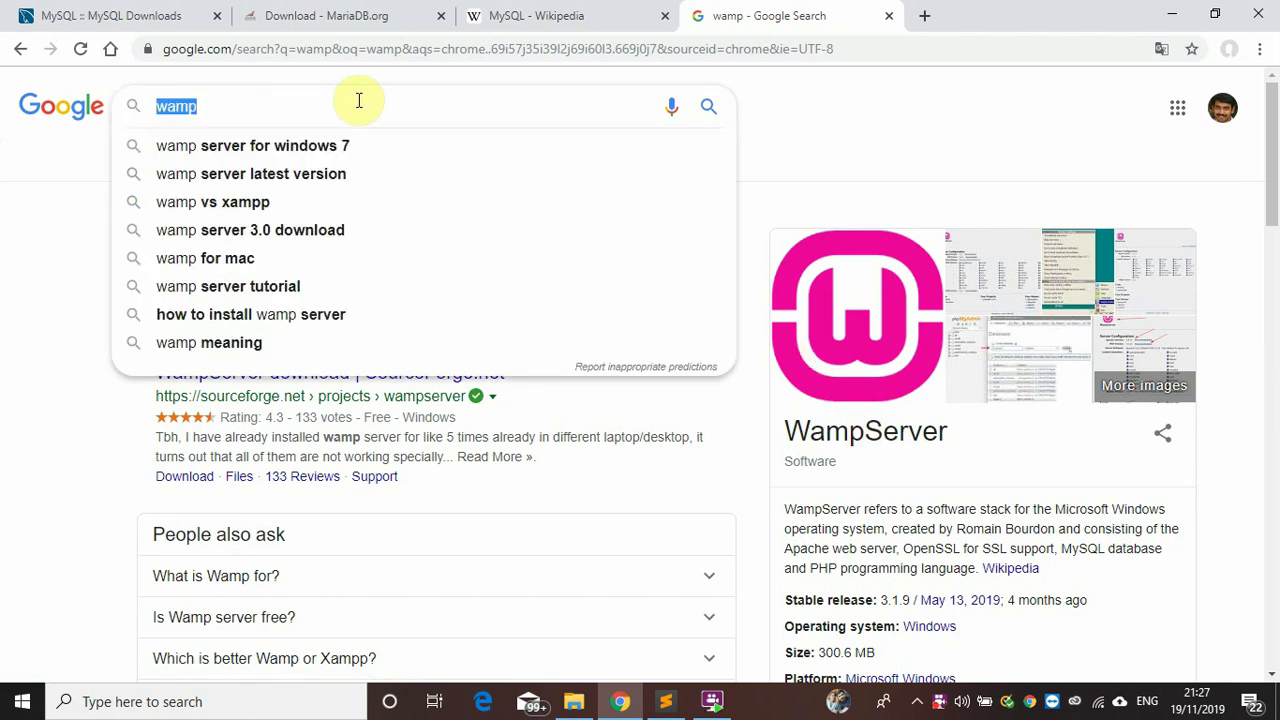
pyautogui.write('lamp')
pyautogui.press('Return')
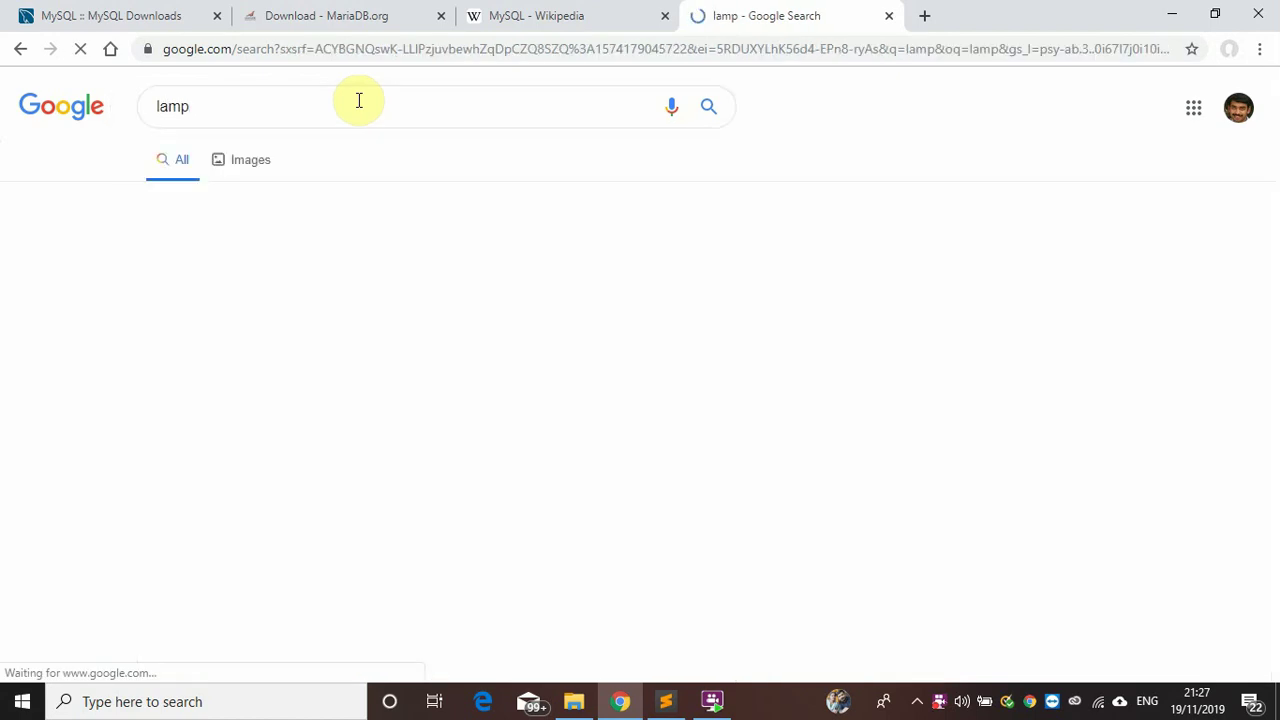
pyautogui.click(359, 100)
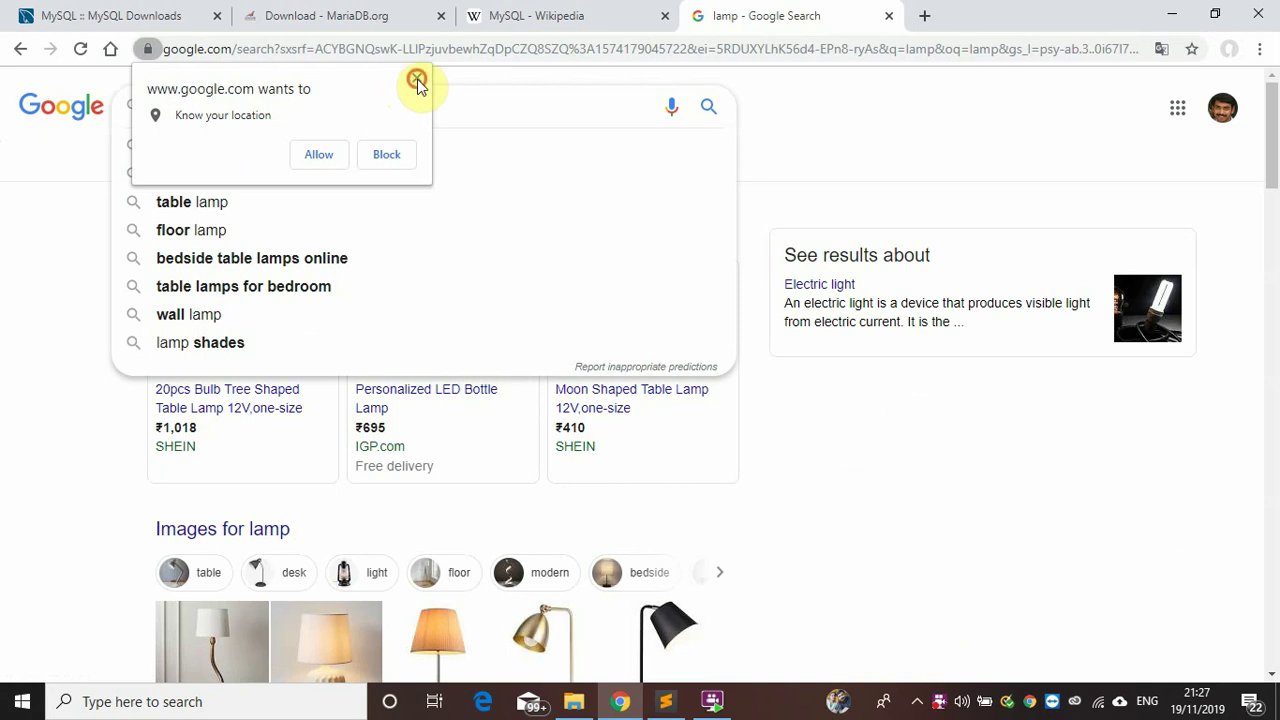
pyautogui.click(417, 79)
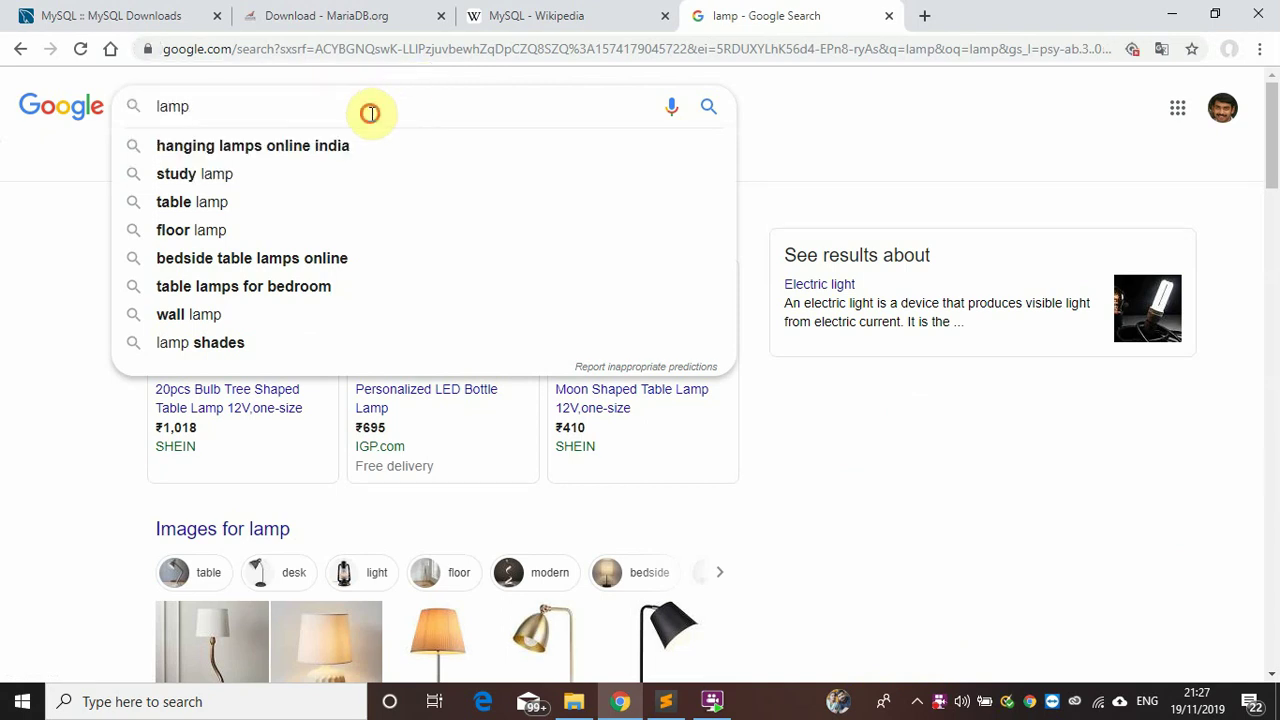
pyautogui.write(' for ')
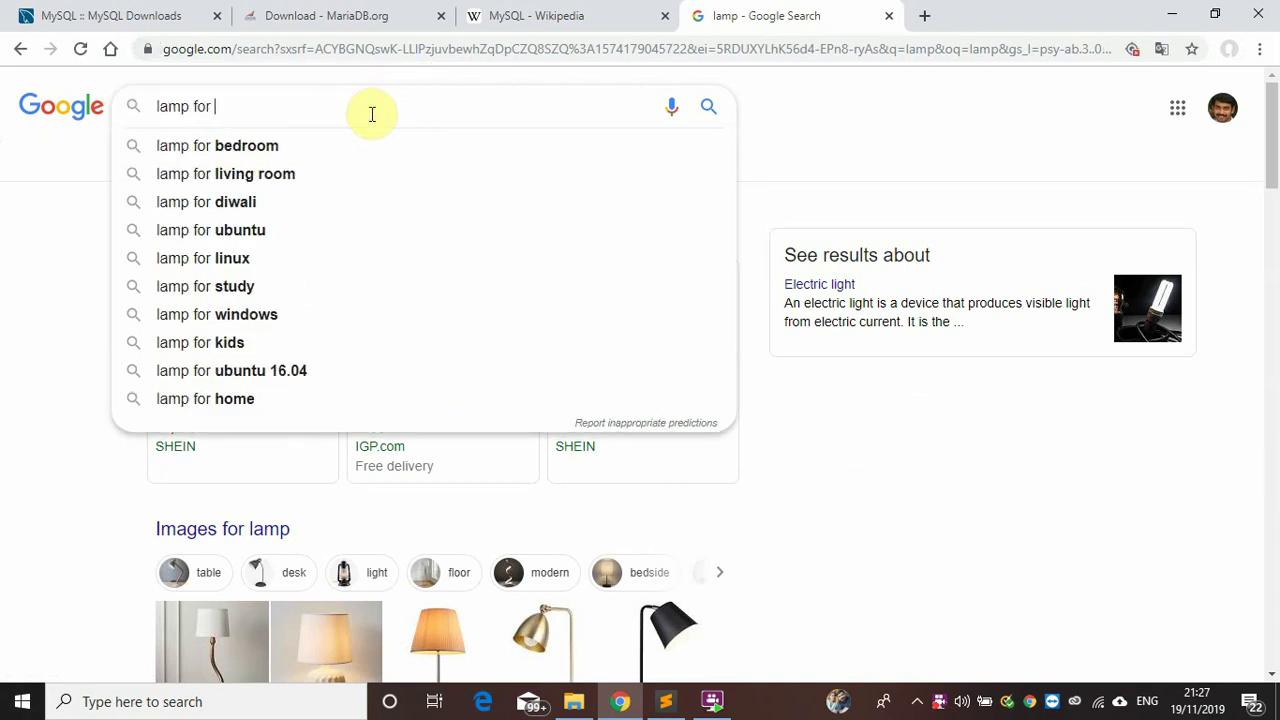
pyautogui.write('lin')
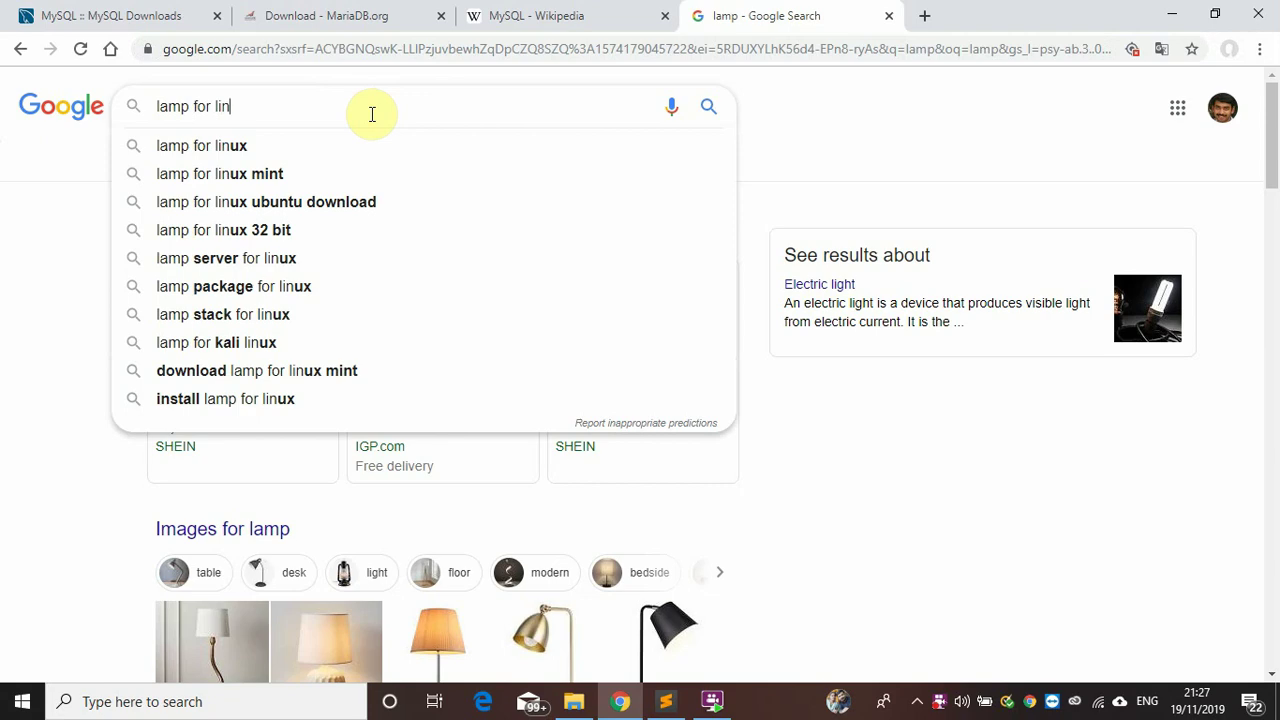
pyautogui.write('ux')
pyautogui.press('Return')
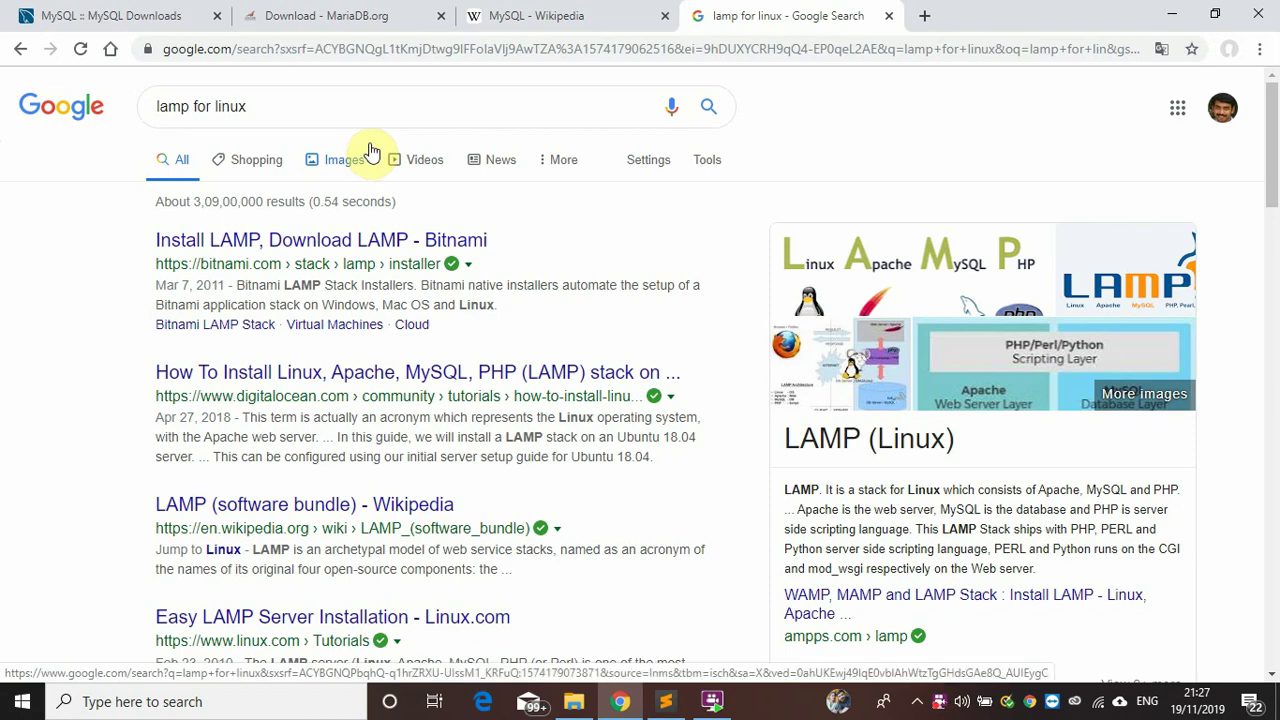
pyautogui.tripleClick(366, 113)
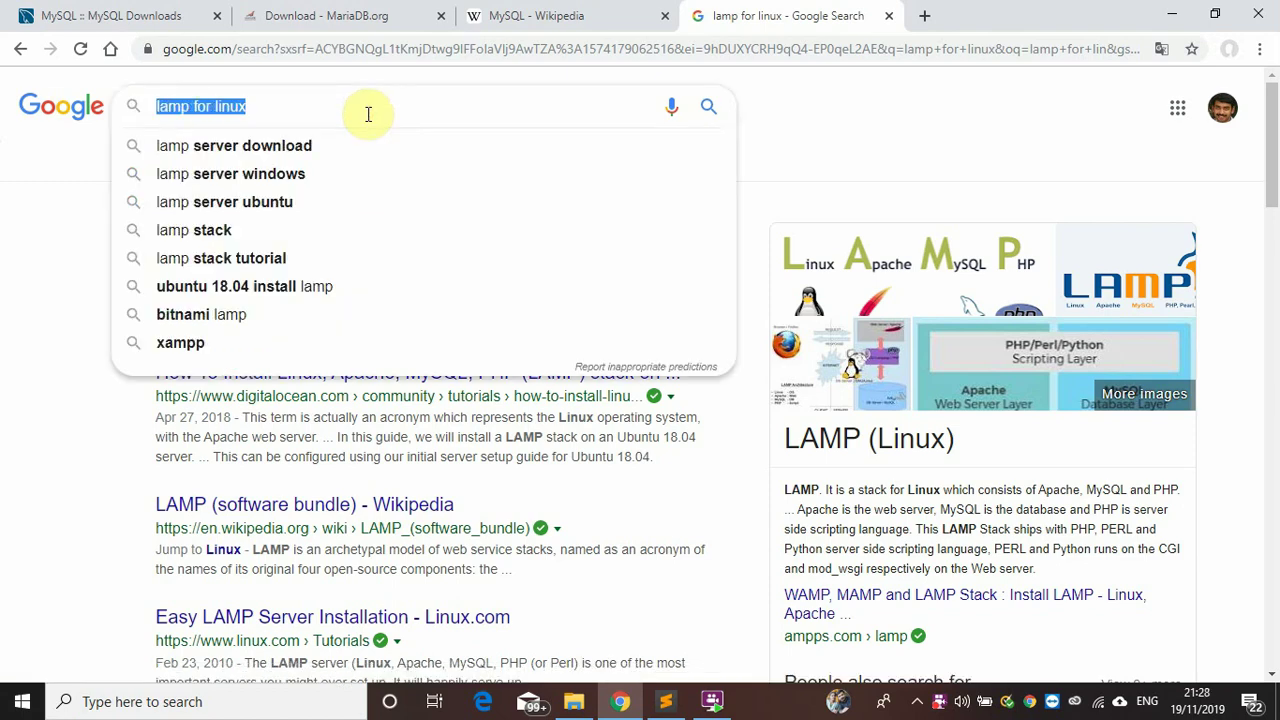
pyautogui.press('super')
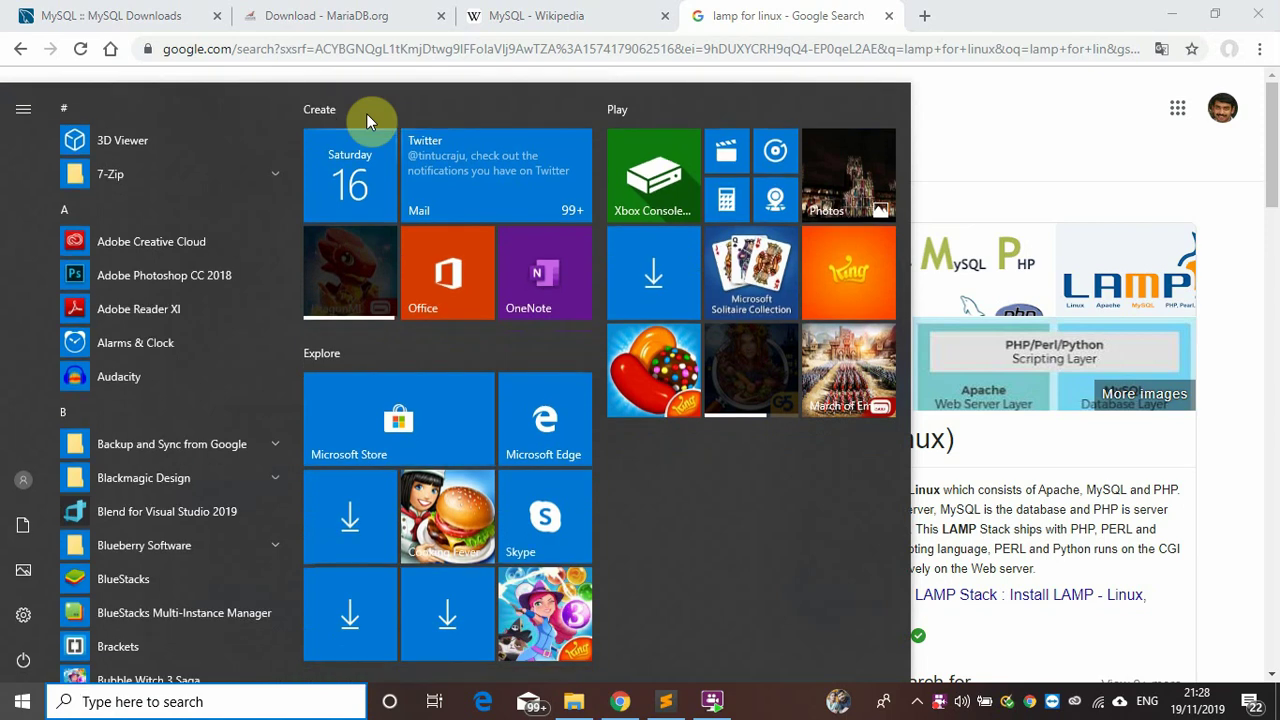
# - Launch Wampserver64 from a Start menu search for 'wamp'
pyautogui.write('wamp')
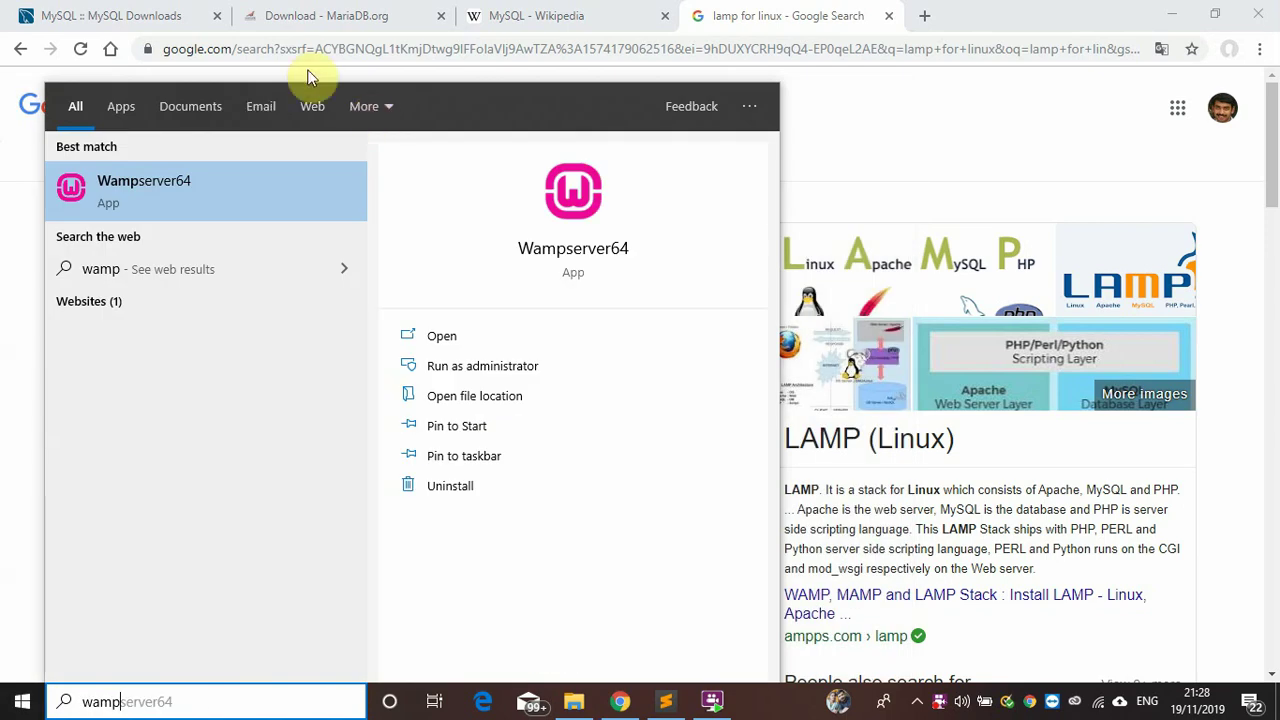
pyautogui.click(180, 185)
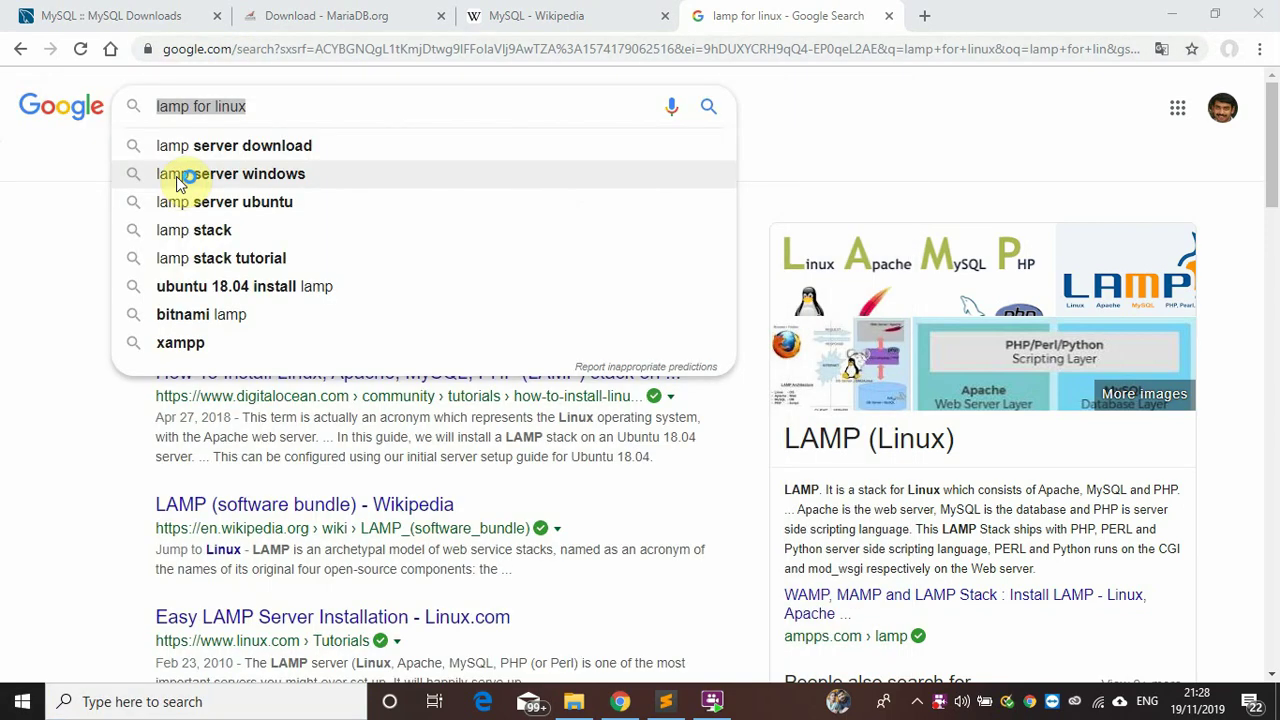
pyautogui.click(820, 121)
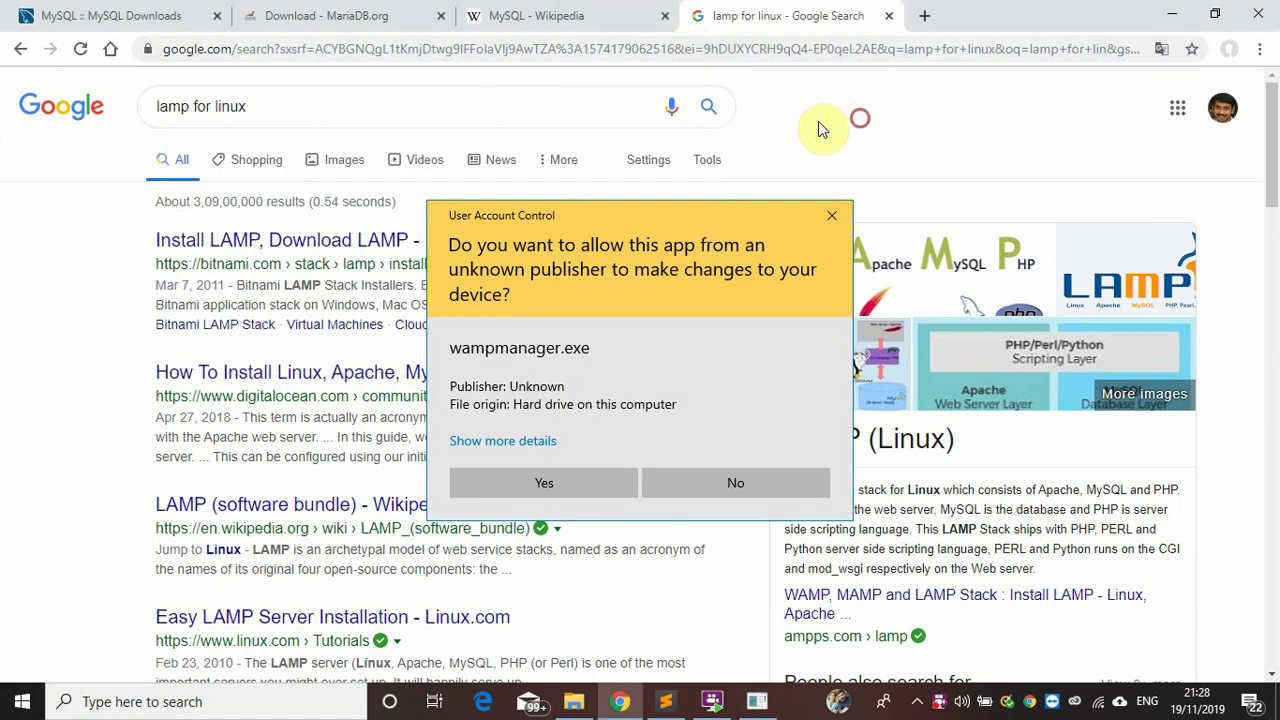
# - In a new tab, search Google for 'wamp' and open the official WampServer website
pyautogui.click(925, 16)
pyautogui.write('wamp')
pyautogui.press('Return')
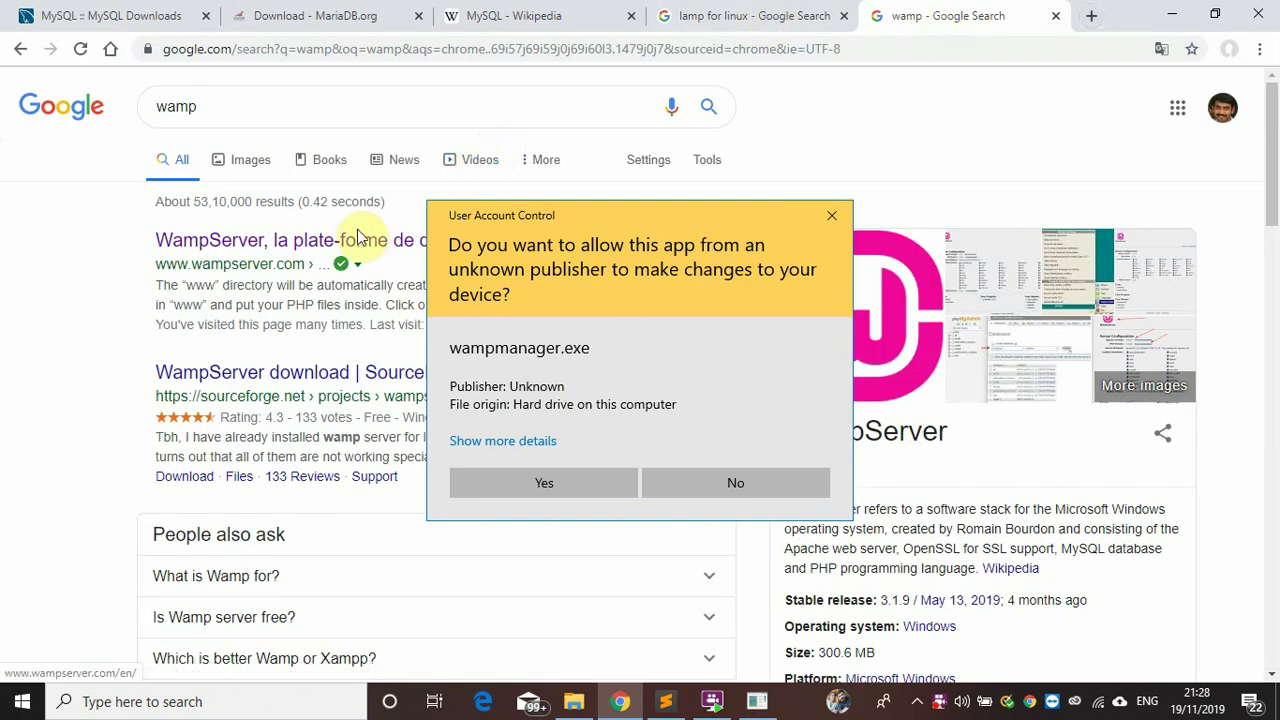
pyautogui.click(320, 245)
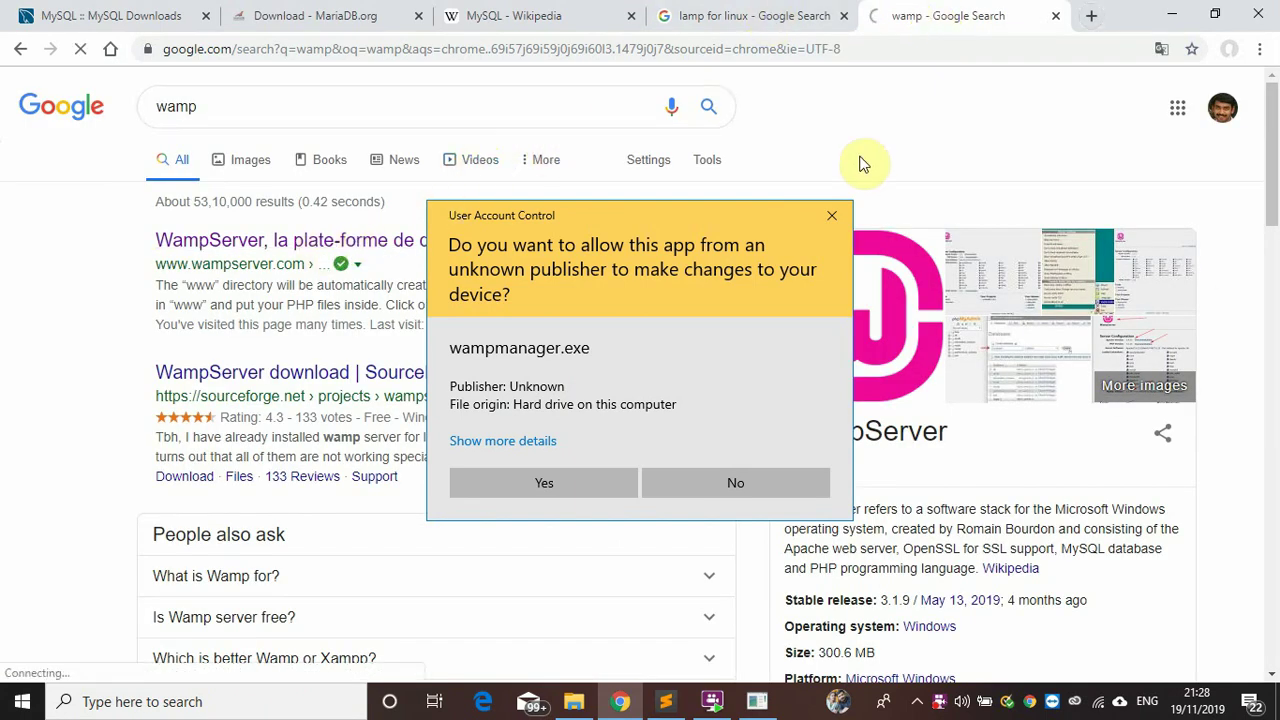
pyautogui.click(839, 222)
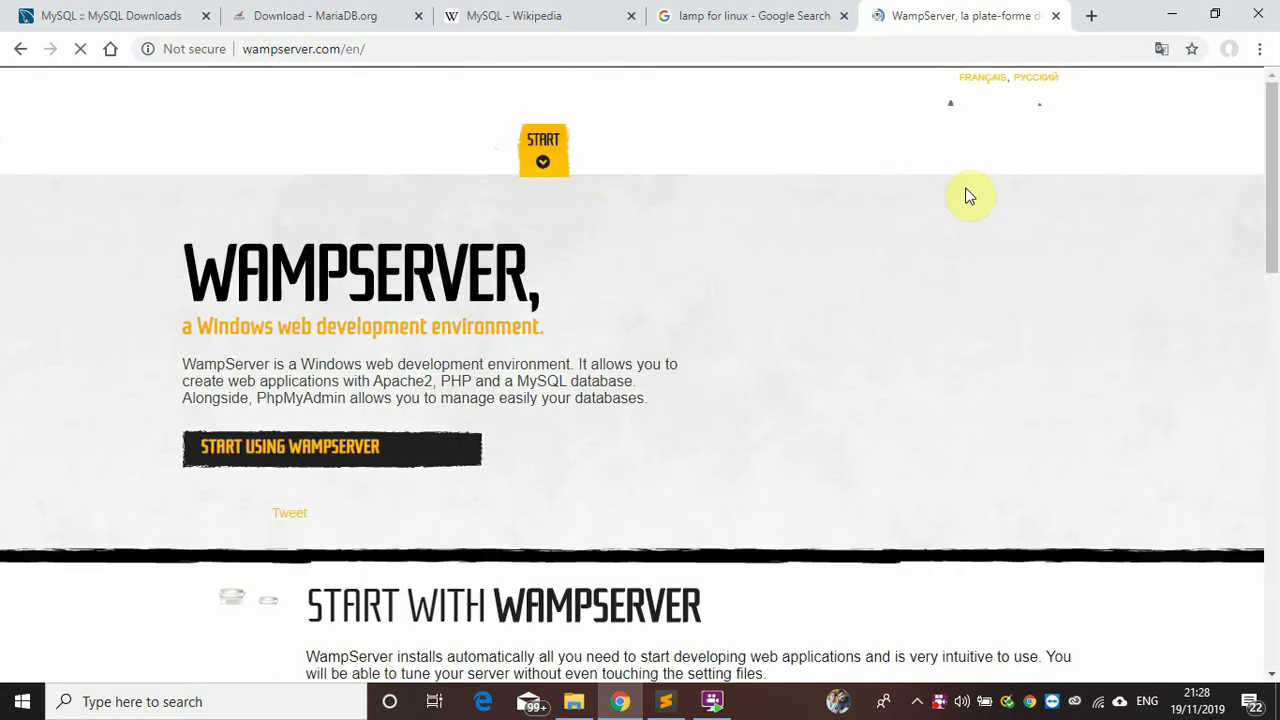
# - Jump to the WampServer Downloads section (64-bit 3.17, 32-bit 3.0.6), closing the ad tab and Norton warning
pyautogui.click(612, 150)
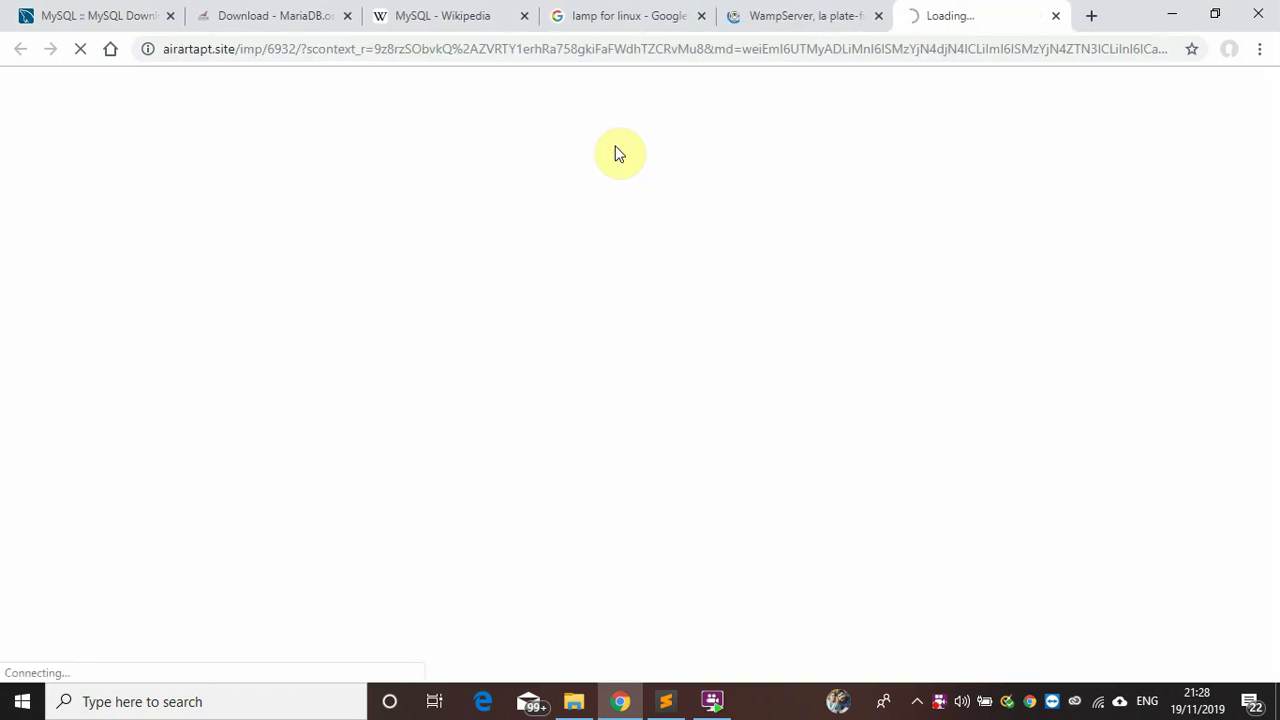
pyautogui.click(1055, 20)
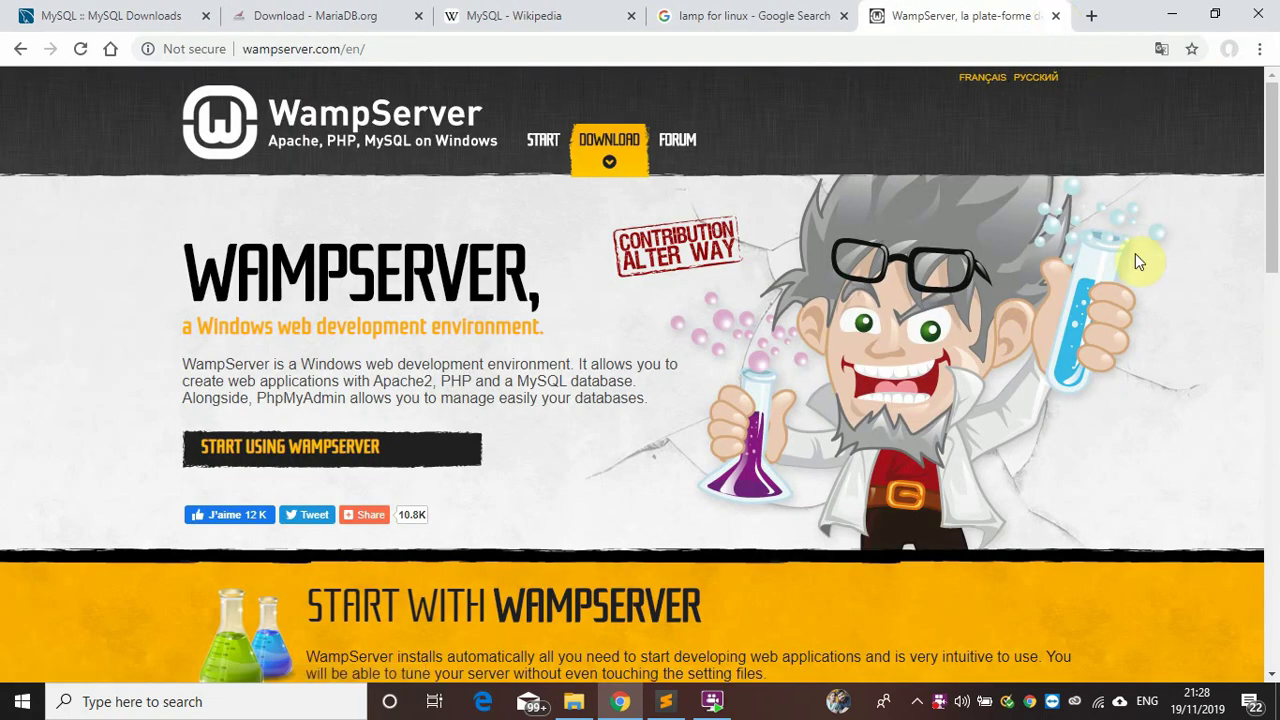
pyautogui.moveTo(1272, 205); pyautogui.dragTo(1272, 487)
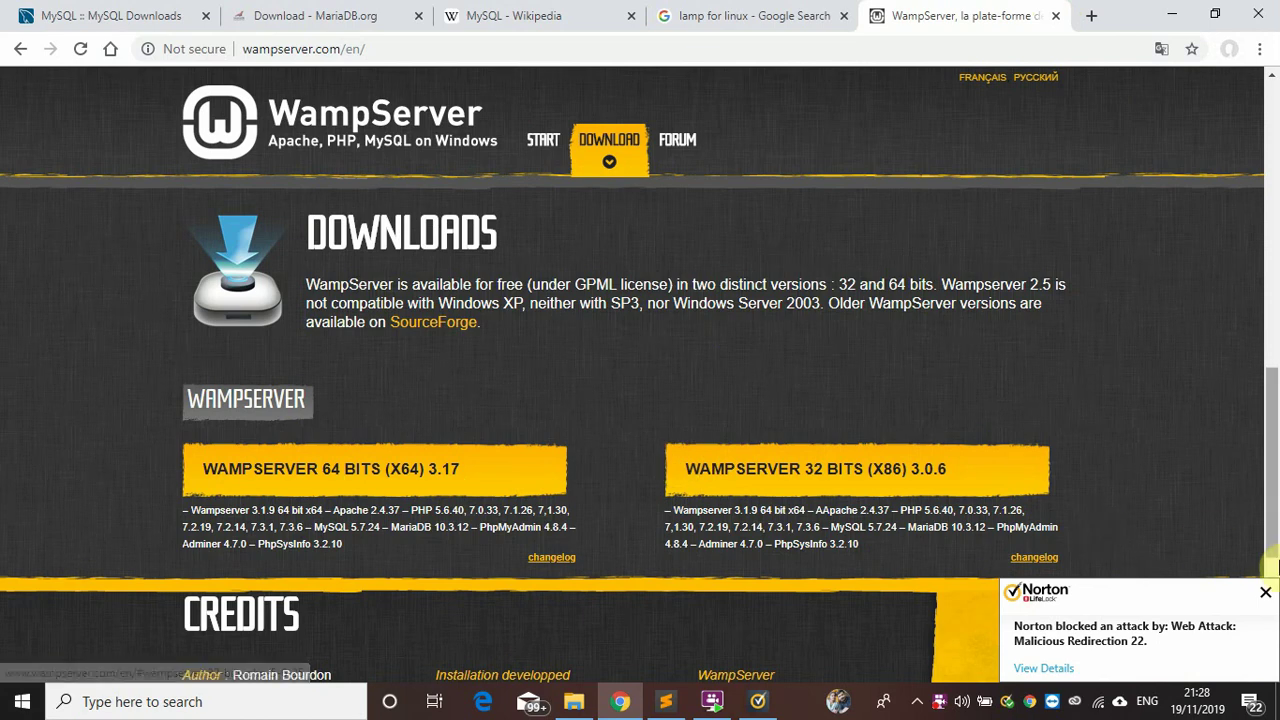
pyautogui.click(1265, 594)
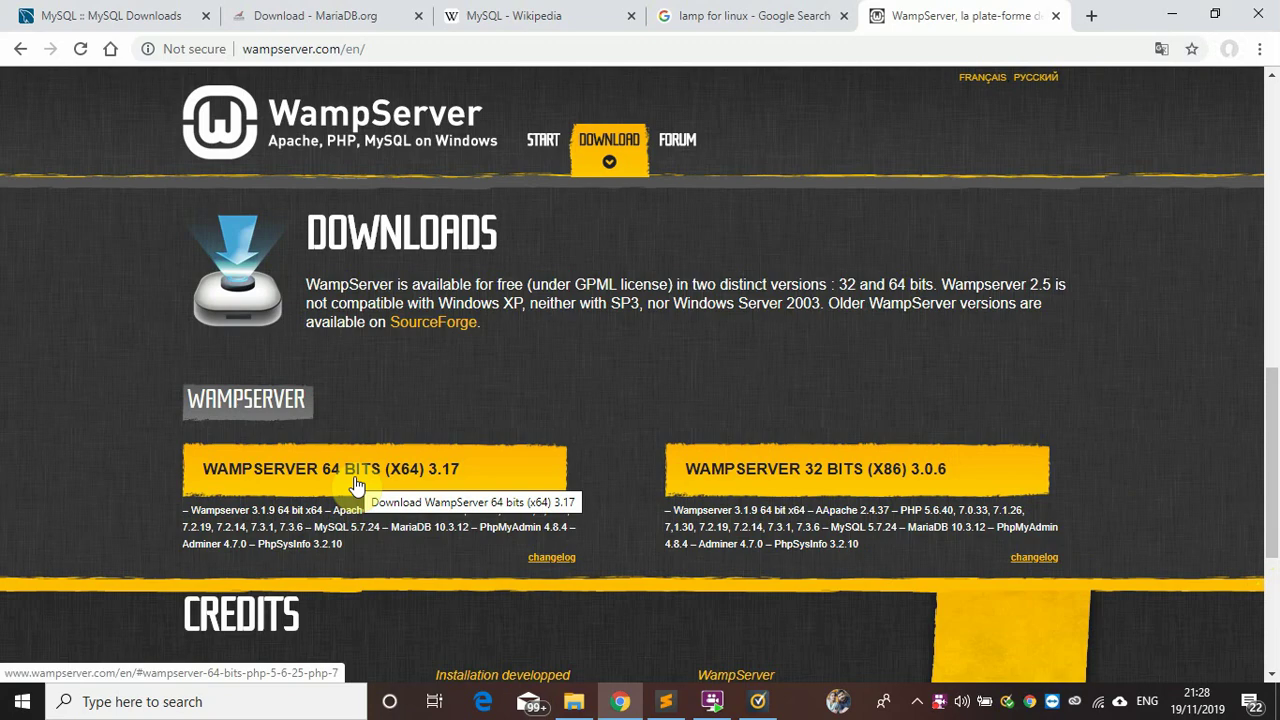
pyautogui.click(502, 375)
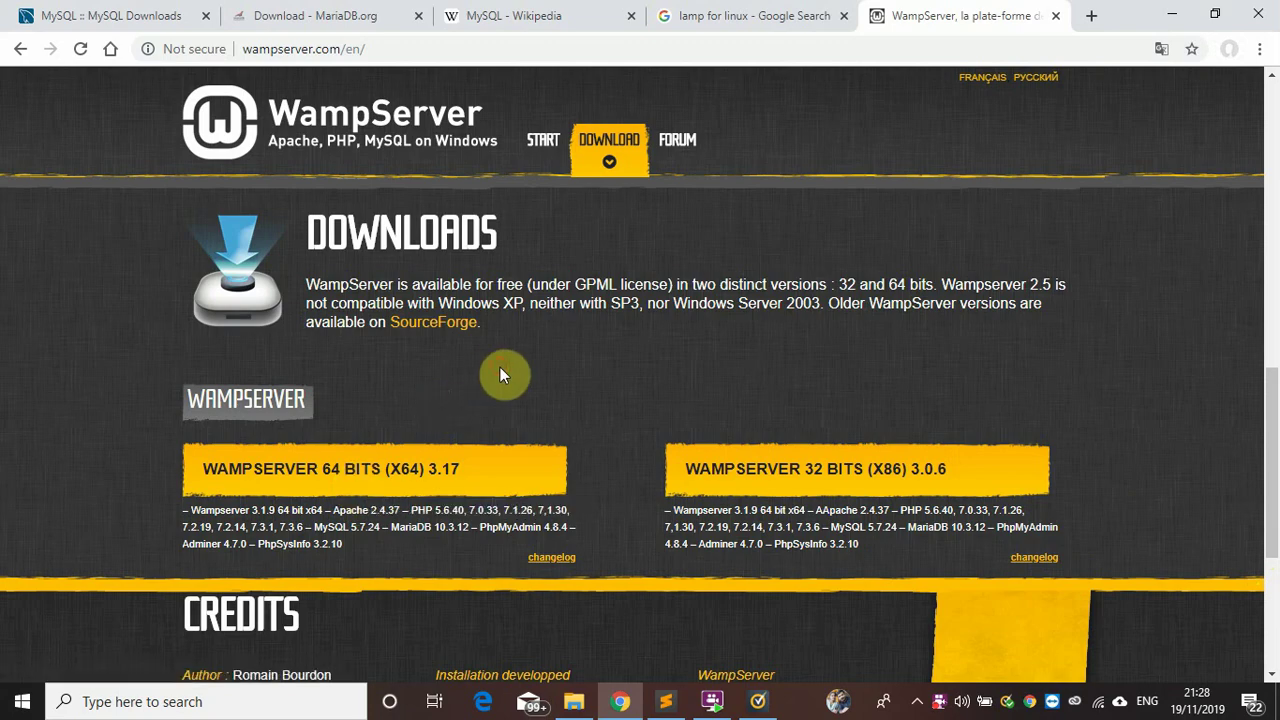
# - Run Wampserver64 from a Start menu search for 'wamp' and answer Yes to User Account Control
pyautogui.press('super')
pyautogui.write('wamp')
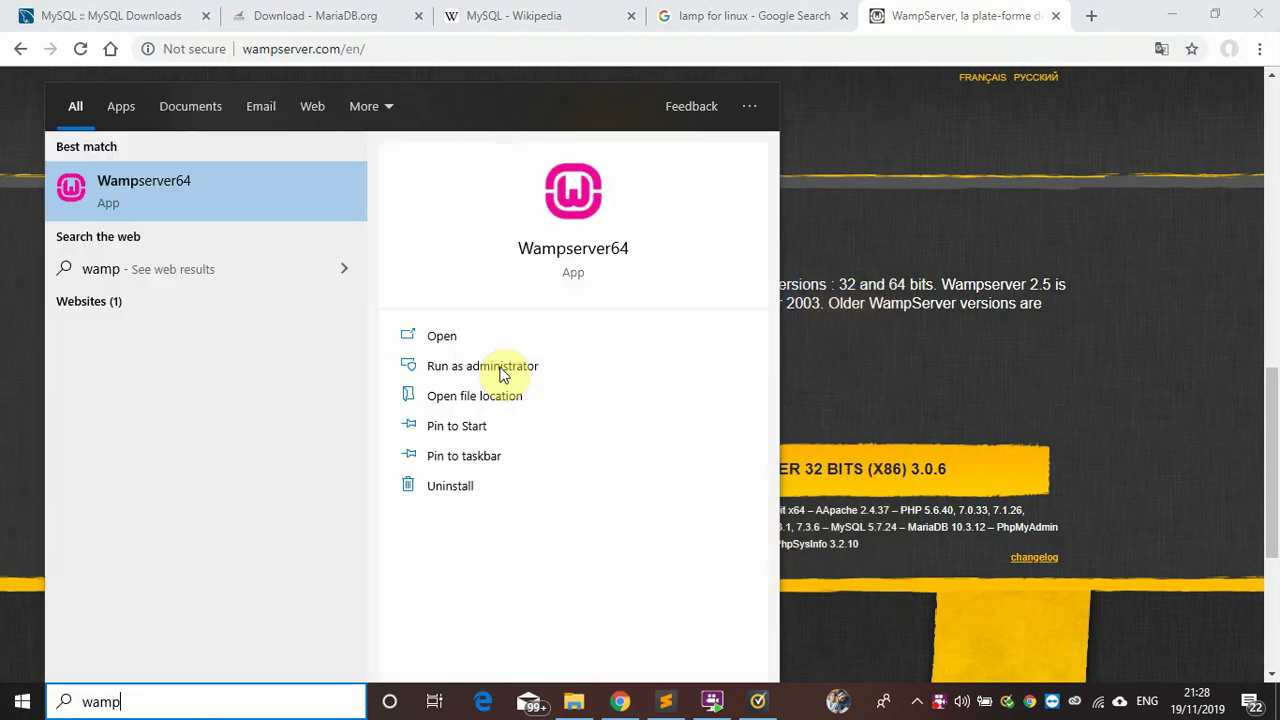
pyautogui.click(146, 196)
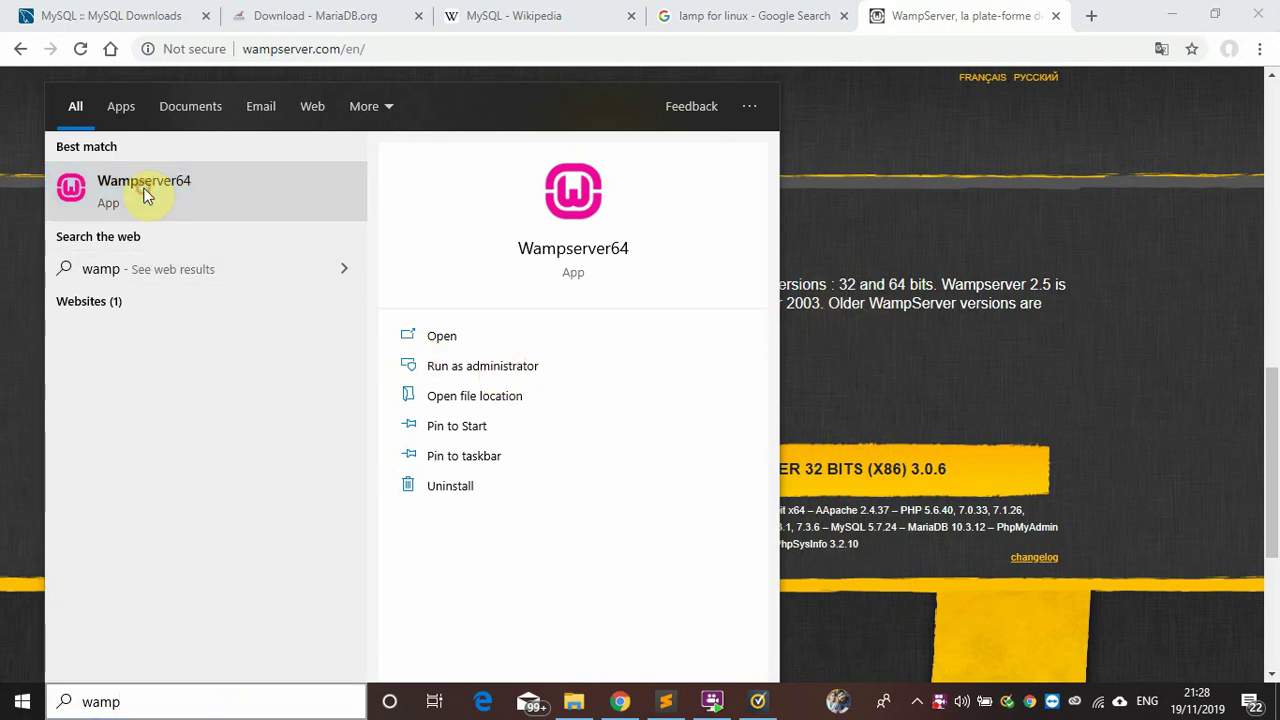
pyautogui.click(584, 496)
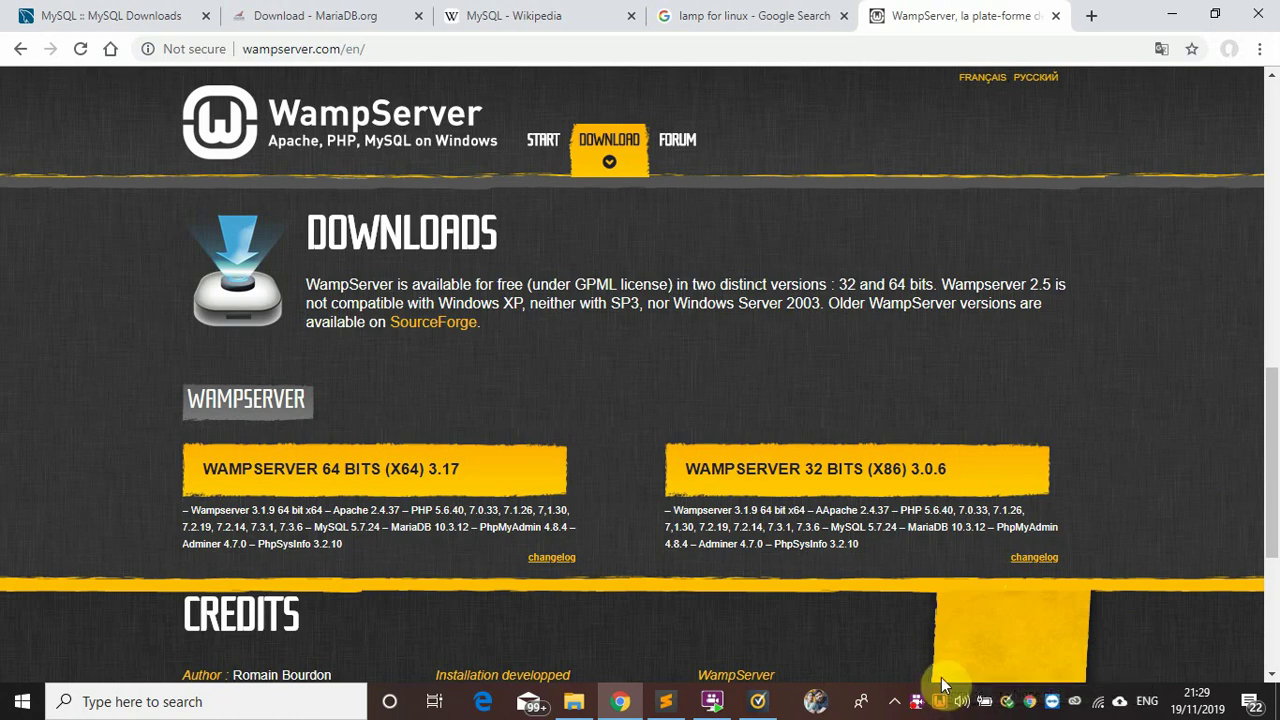
# - Open the WampServer tray menu and expand its MySQL submenu showing port 3306
pyautogui.moveTo(941, 706)
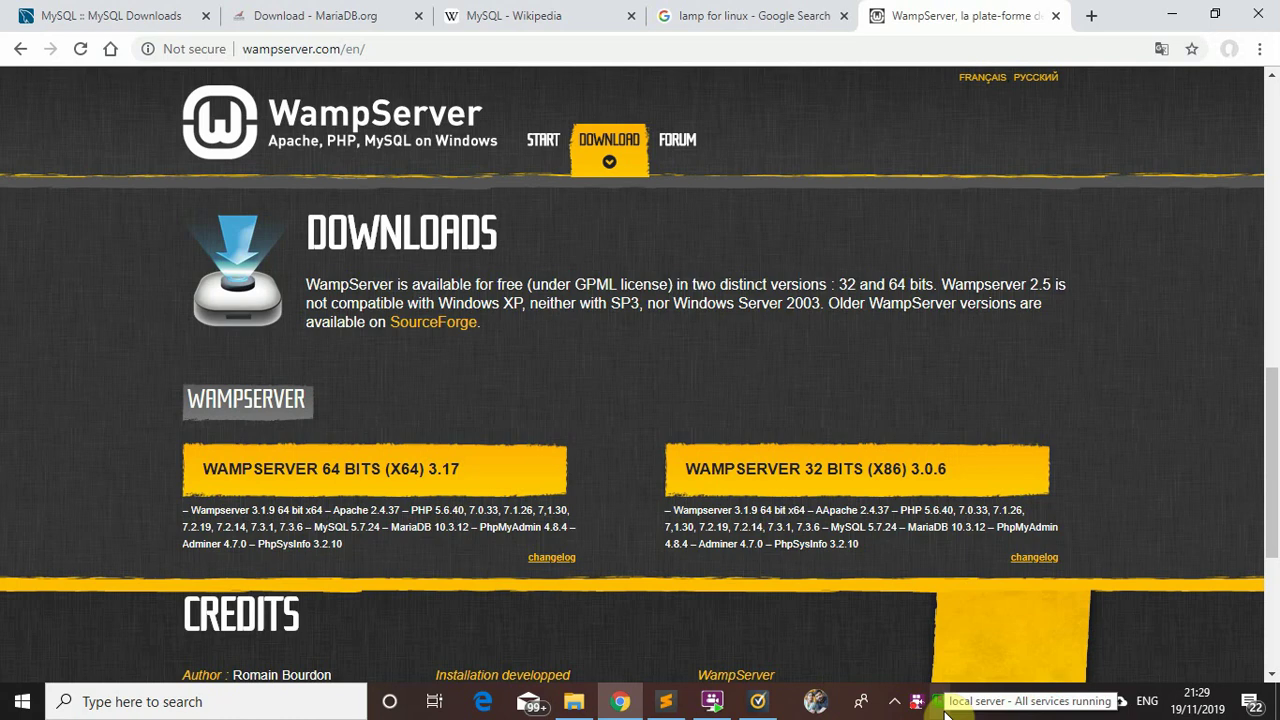
pyautogui.click(943, 706)
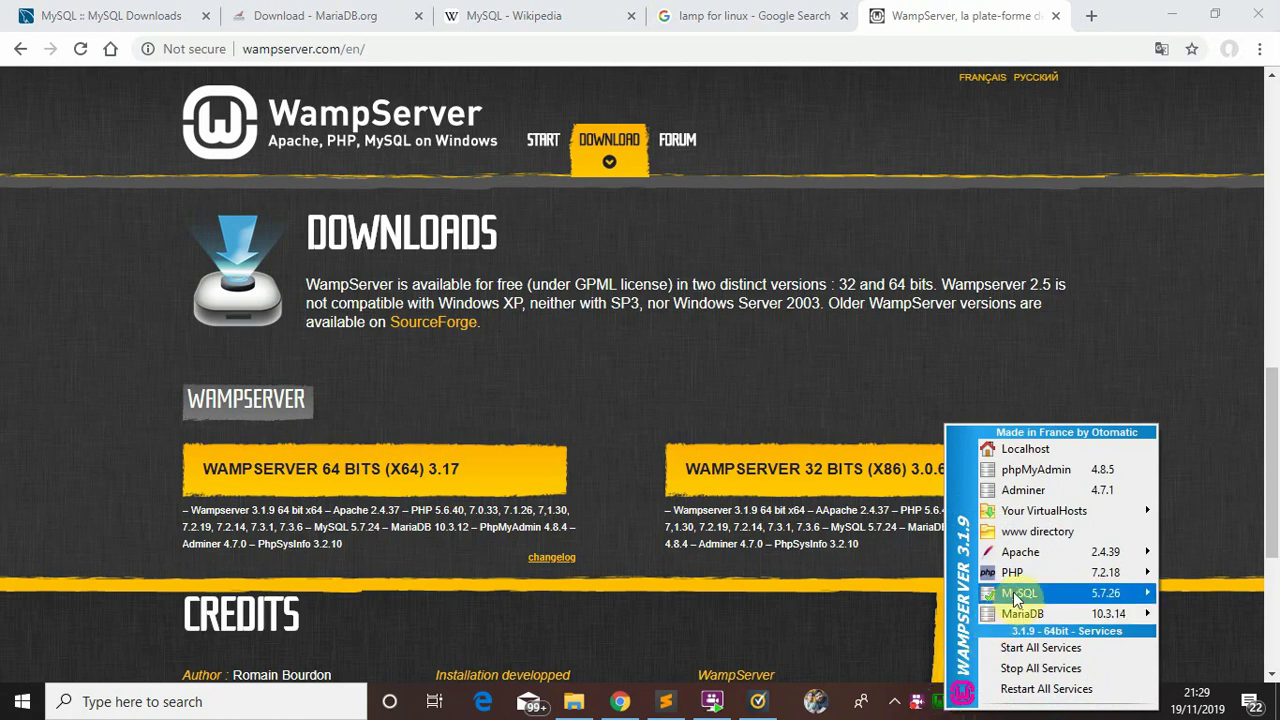
pyautogui.moveTo(1030, 573)
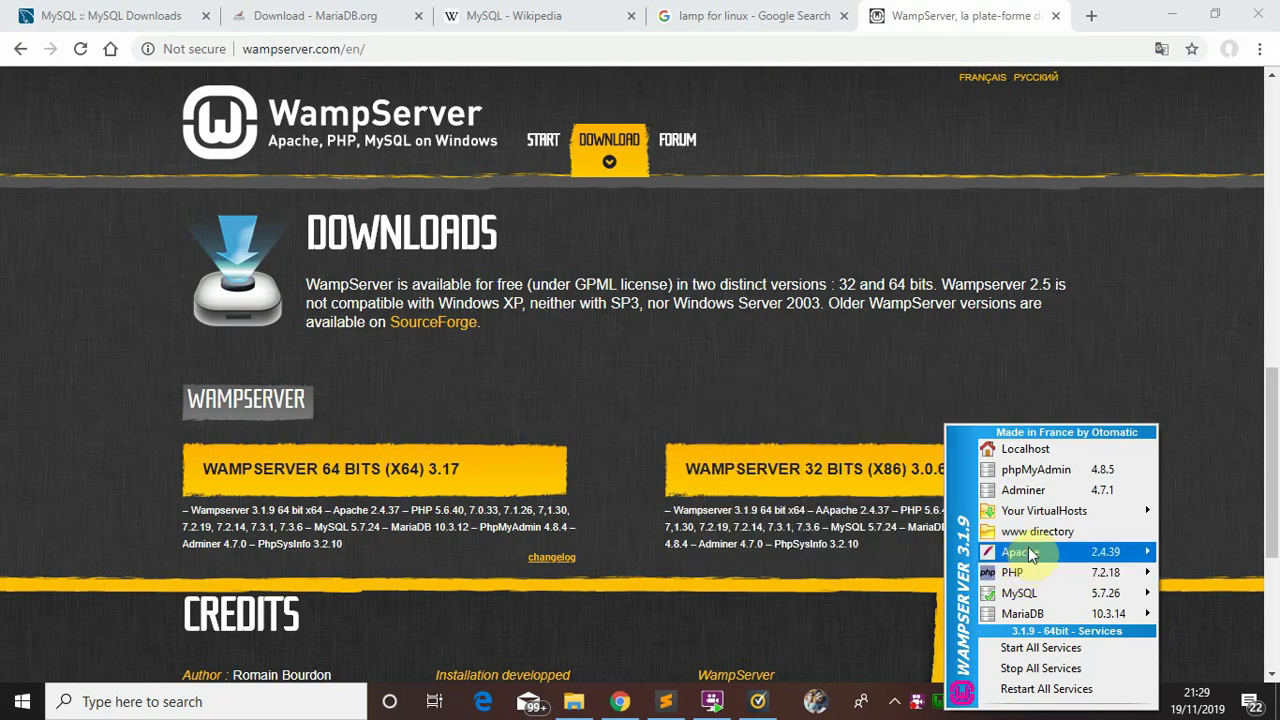
pyautogui.moveTo(1025, 598)
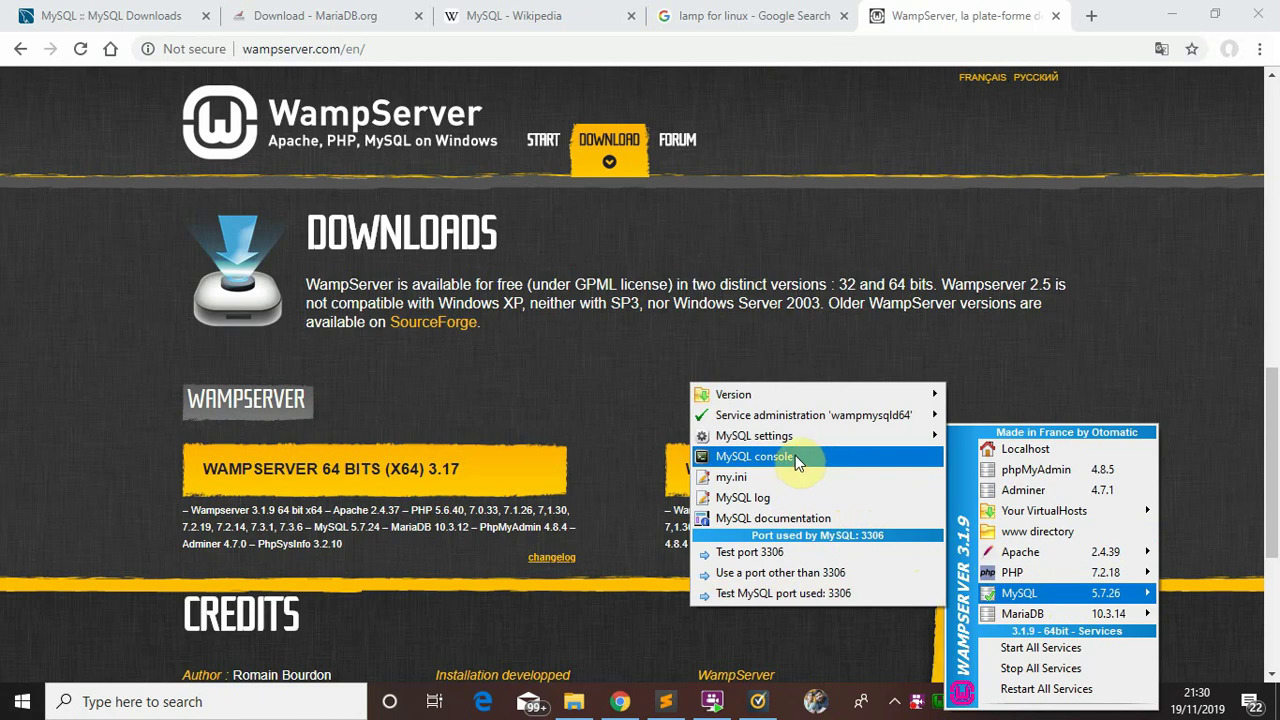
# - Open the MySQL console as root, close it, then reopen it from the tray menu as root
pyautogui.click(754, 456)
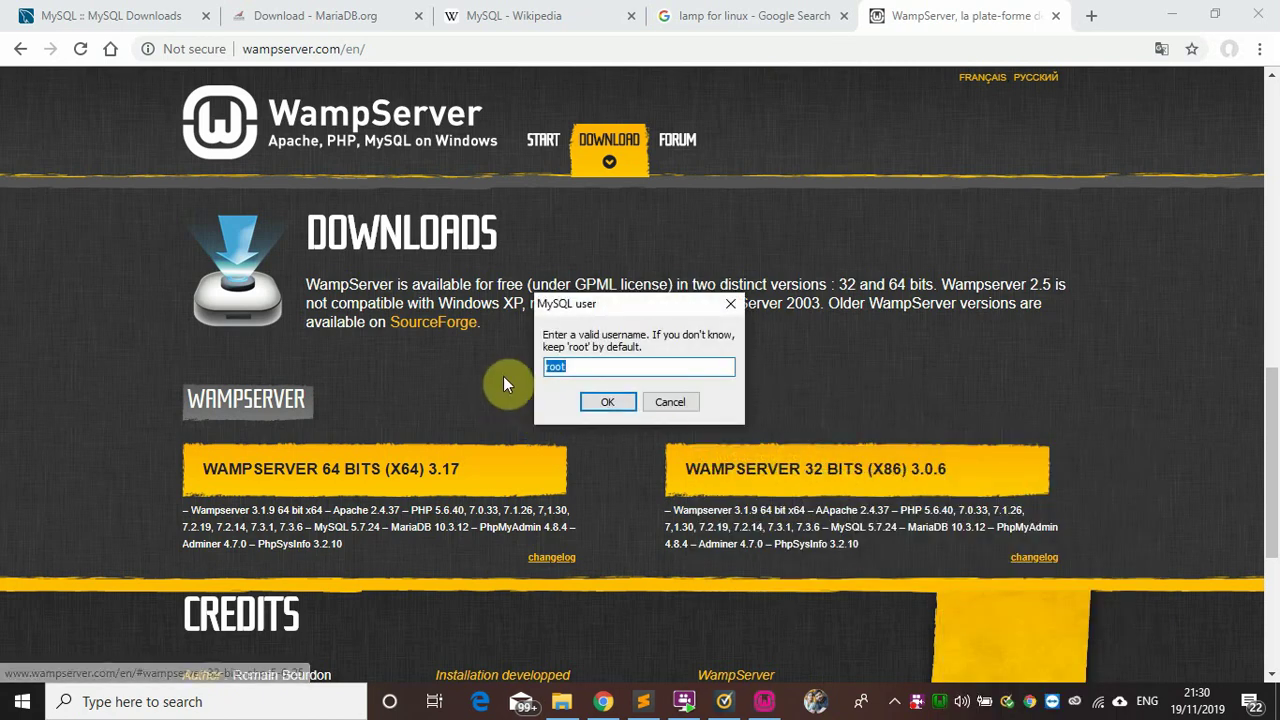
pyautogui.click(607, 401)
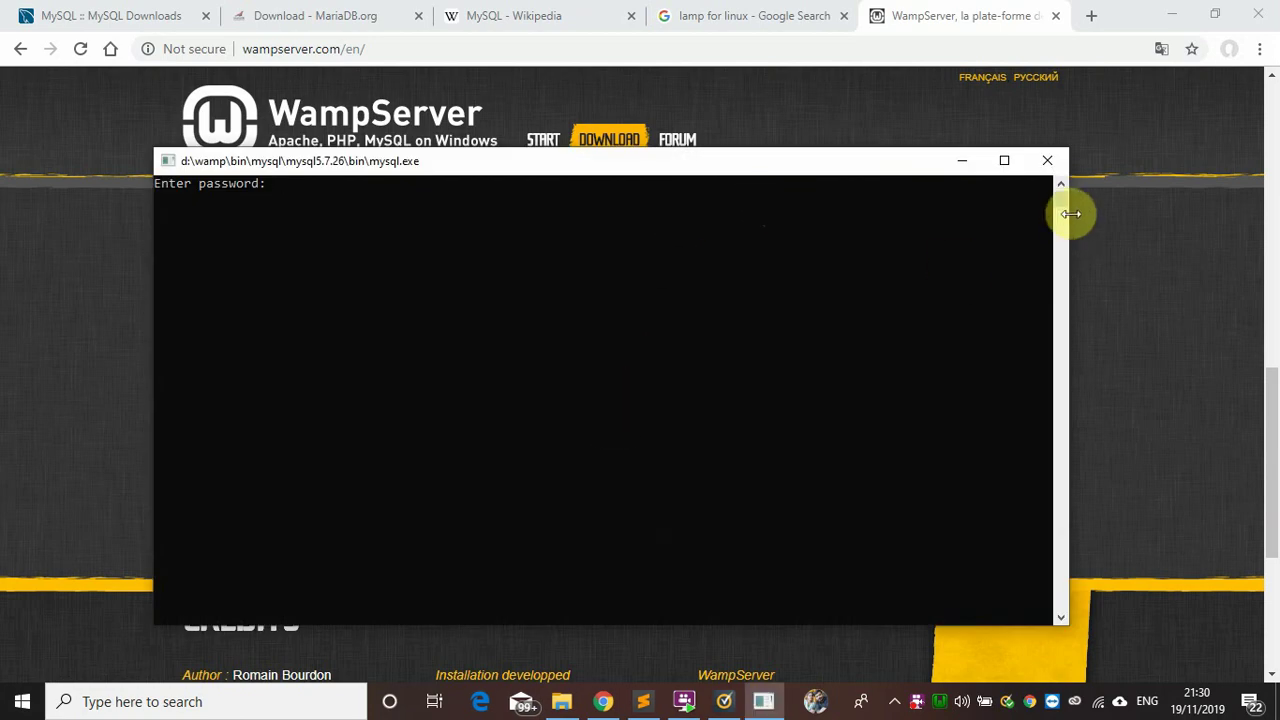
pyautogui.click(1046, 162)
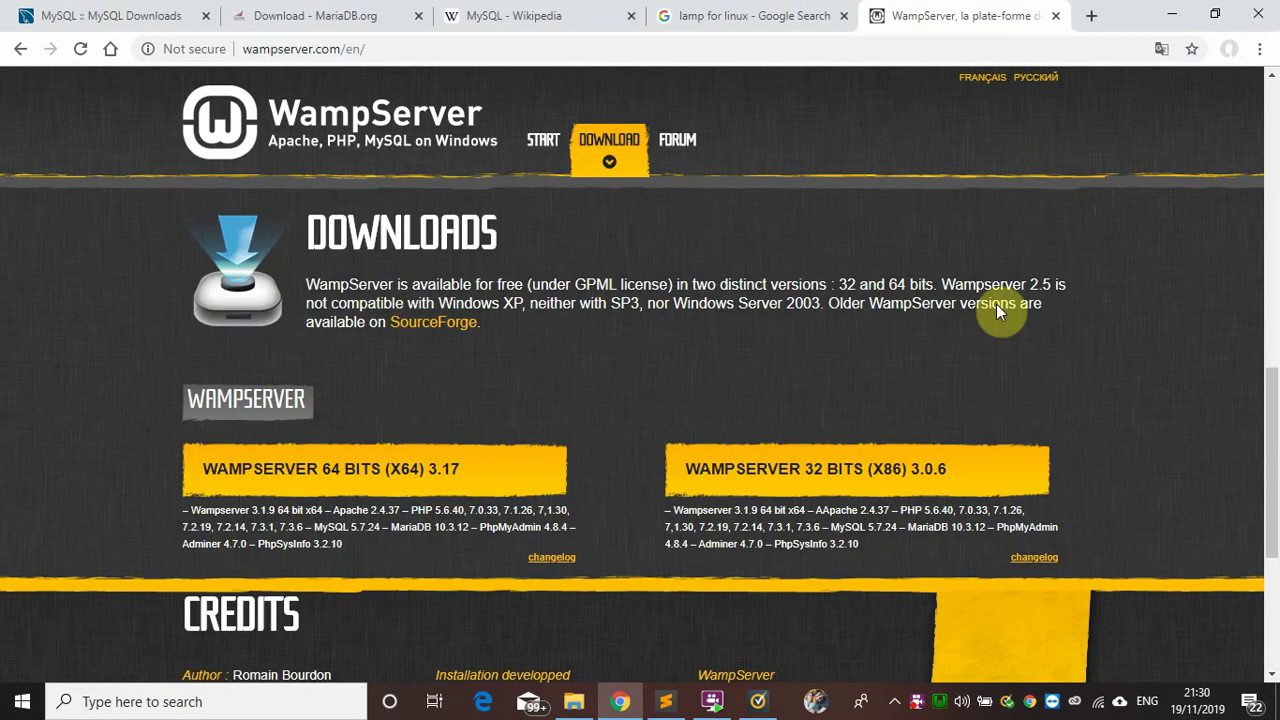
pyautogui.click(940, 703)
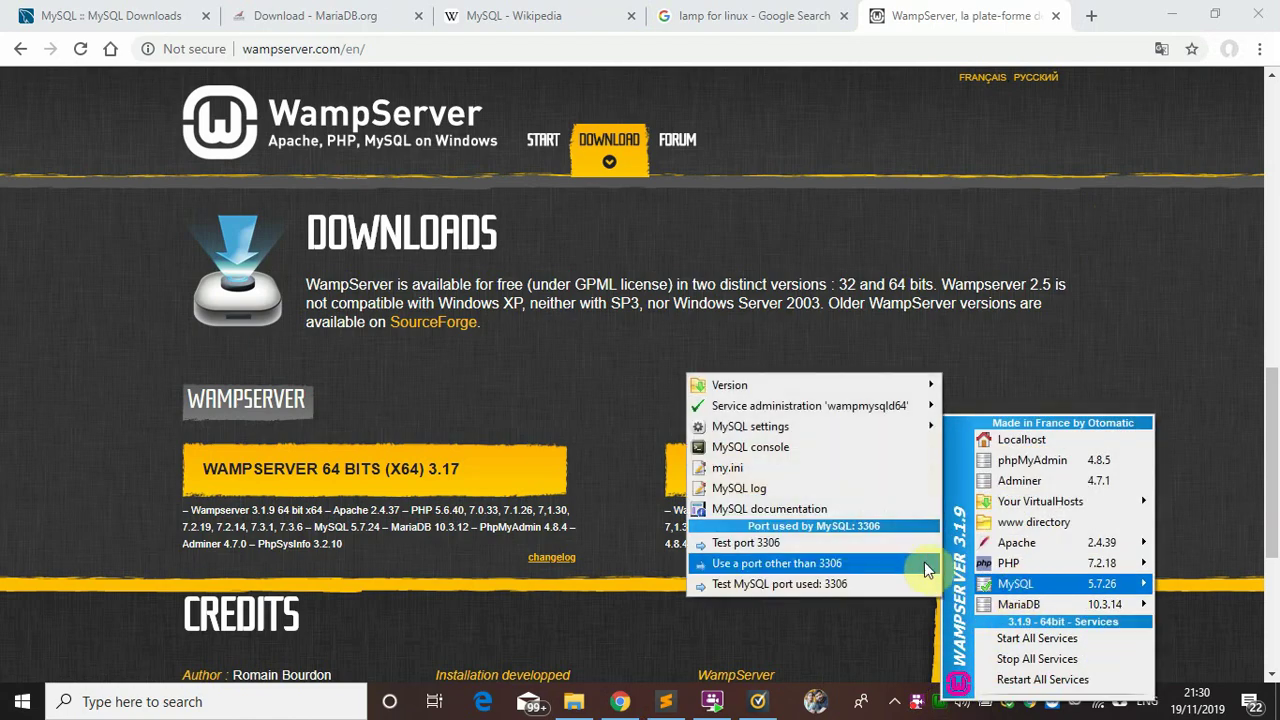
pyautogui.click(831, 451)
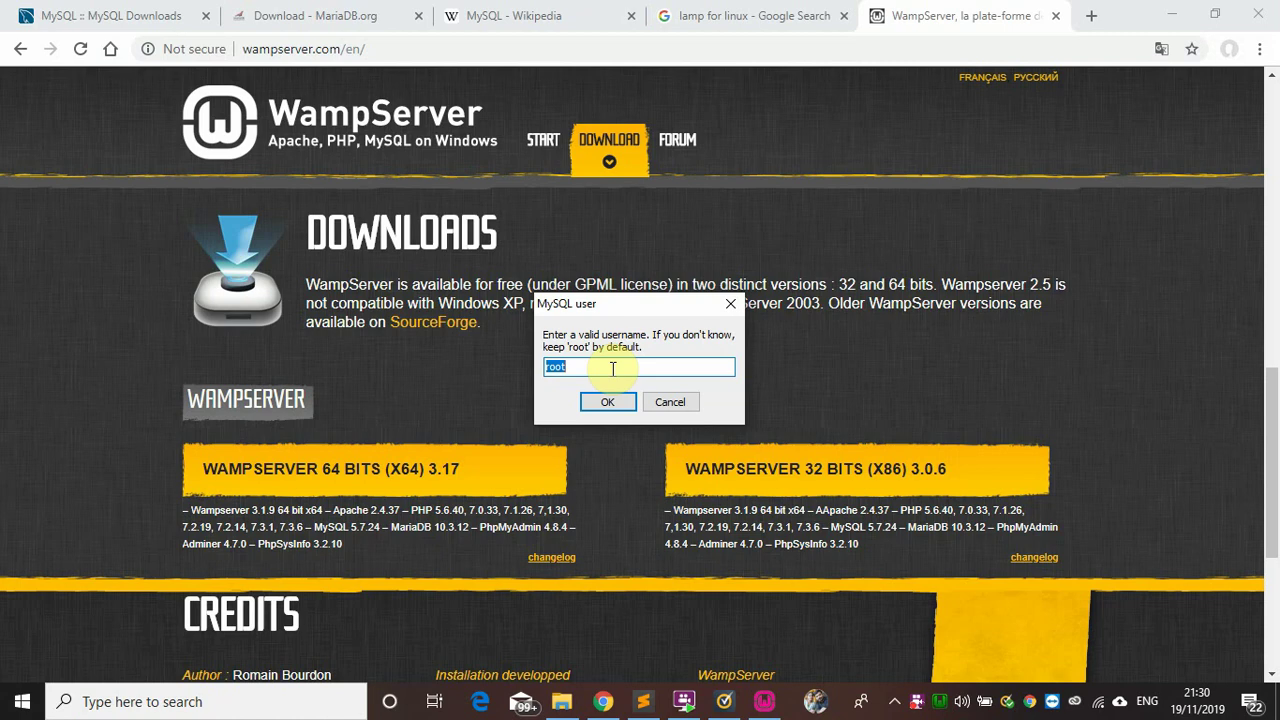
pyautogui.click(613, 368)
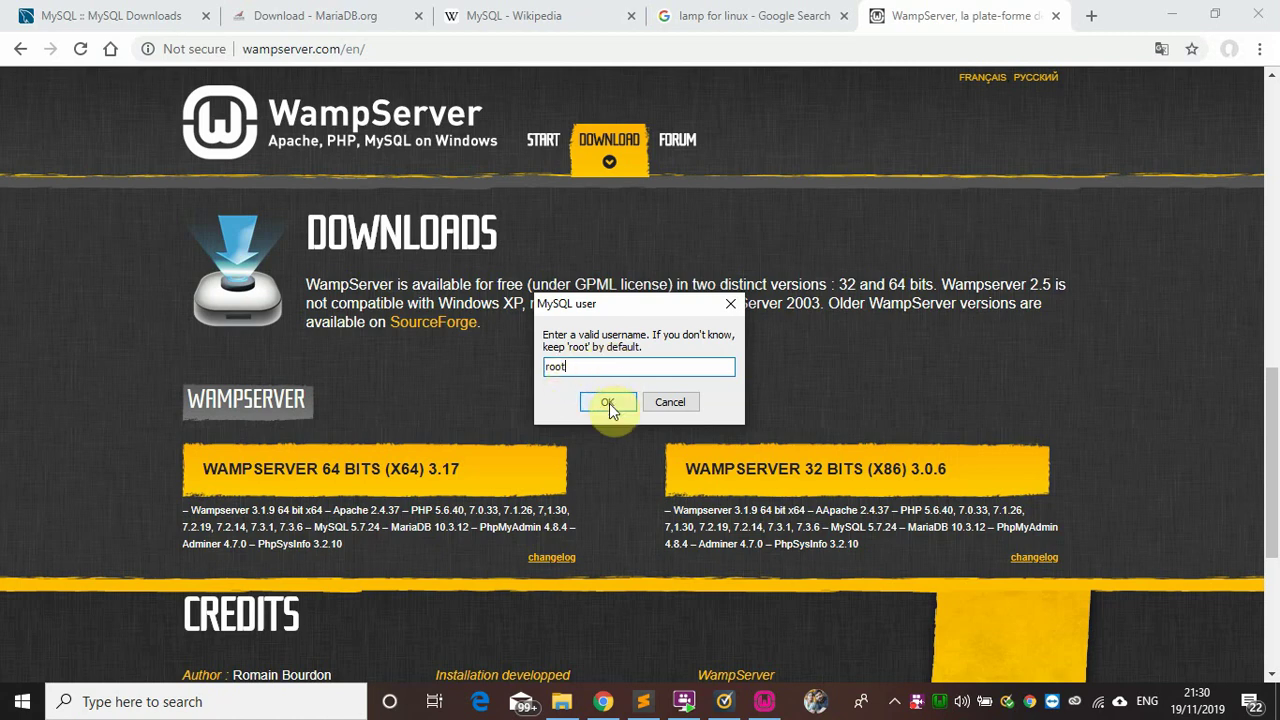
pyautogui.click(609, 403)
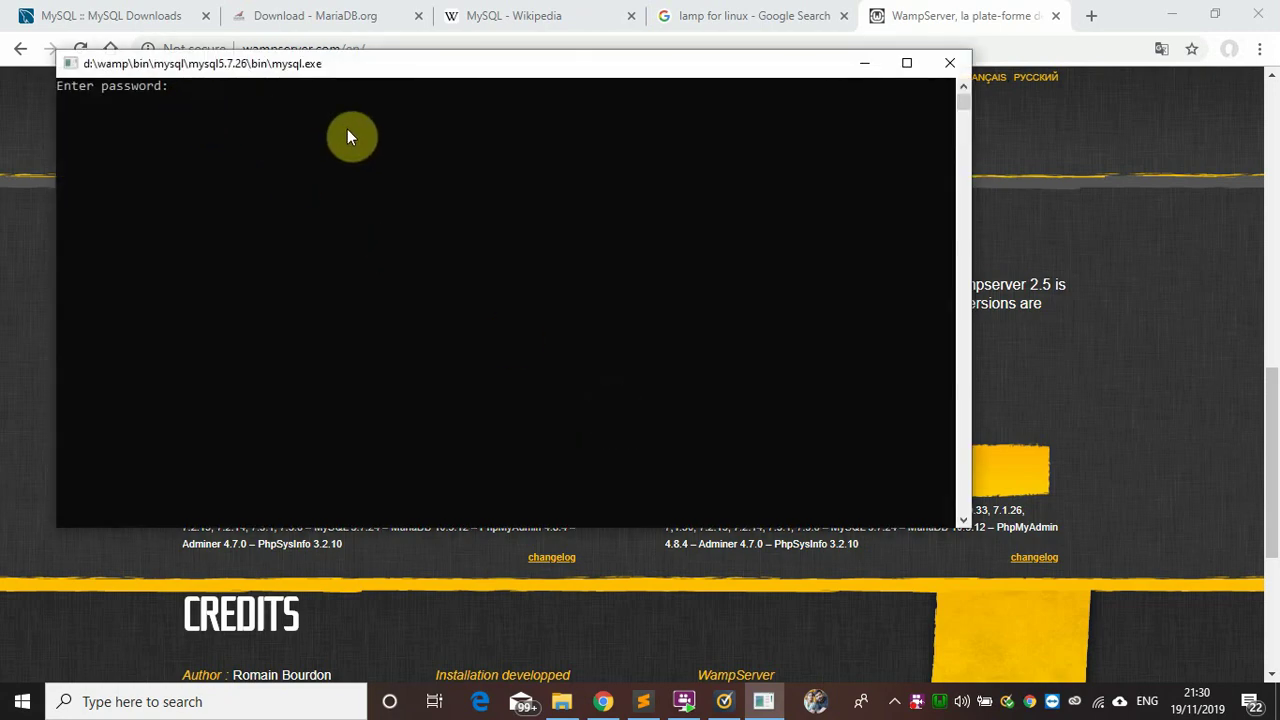
# - Log in to the MySQL console as root with an empty password and confirm select 1+1 returns 2
pyautogui.press('Return')
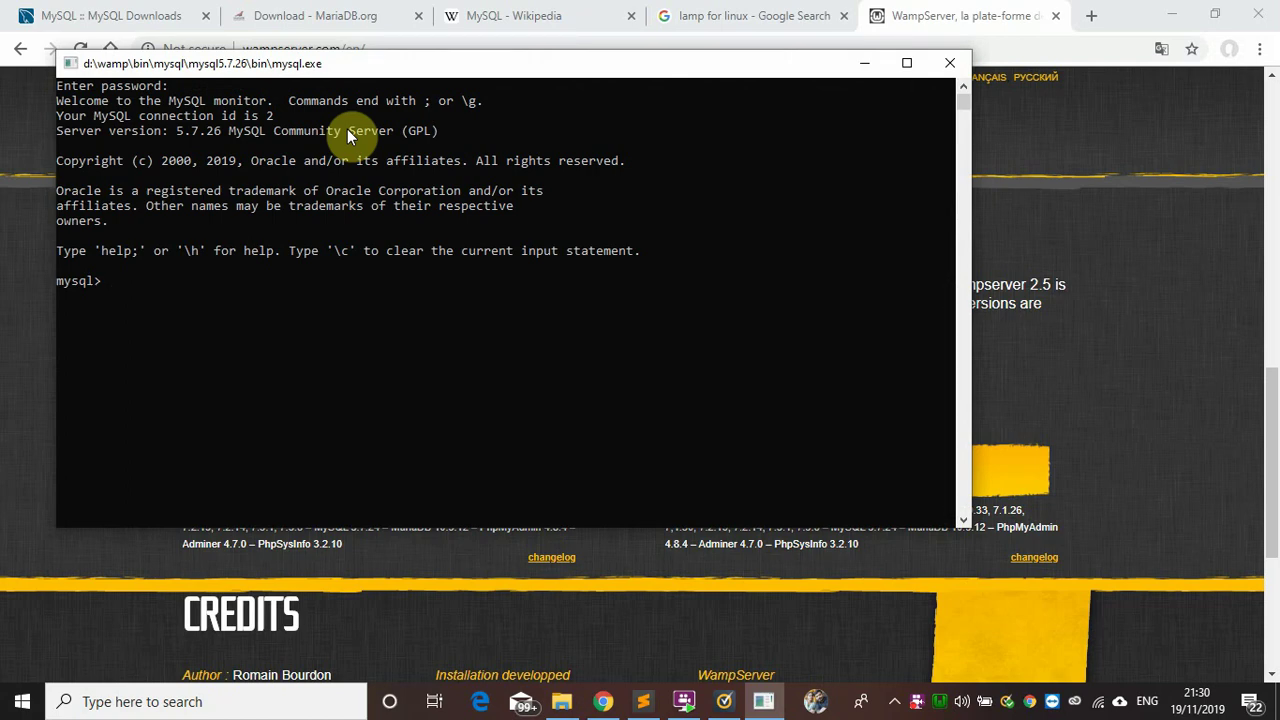
pyautogui.write('select')
pyautogui.write(' 1+1;')
pyautogui.press('Return')
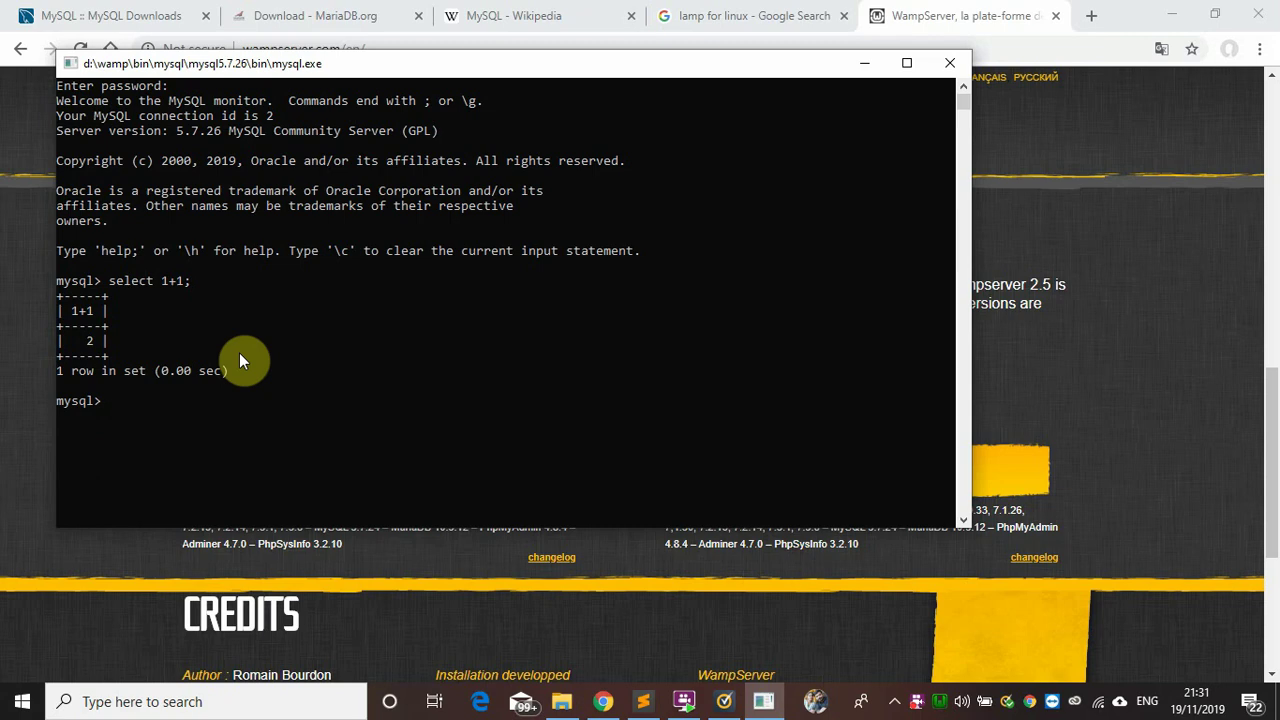
# - Dismiss the WampServer tray menu and close the MySQL console window
pyautogui.click(937, 703)
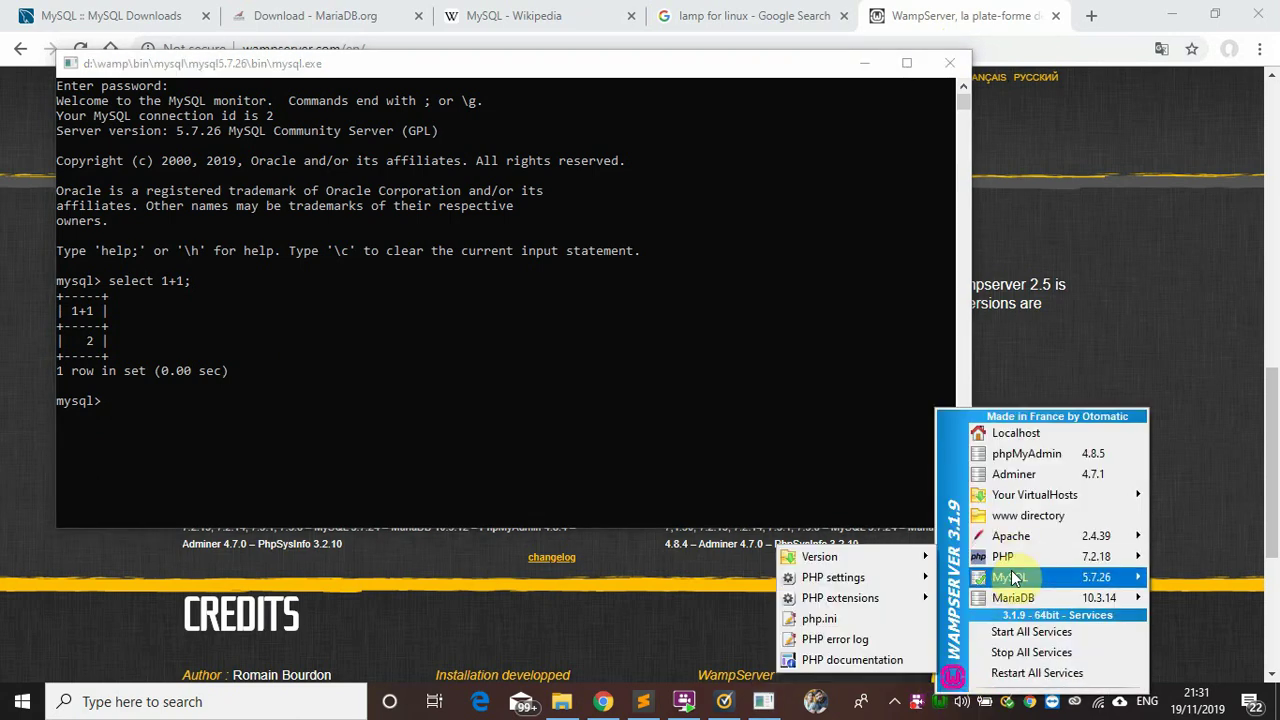
pyautogui.moveTo(1015, 578)
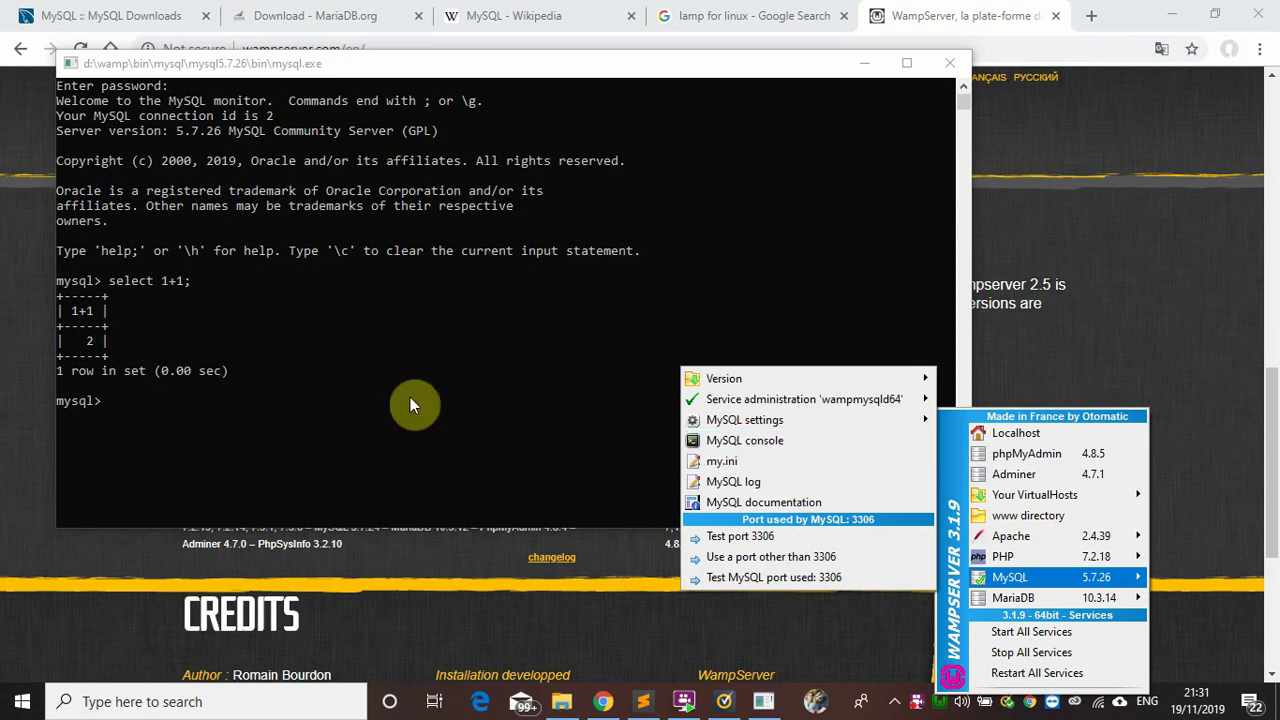
pyautogui.click(300, 413)
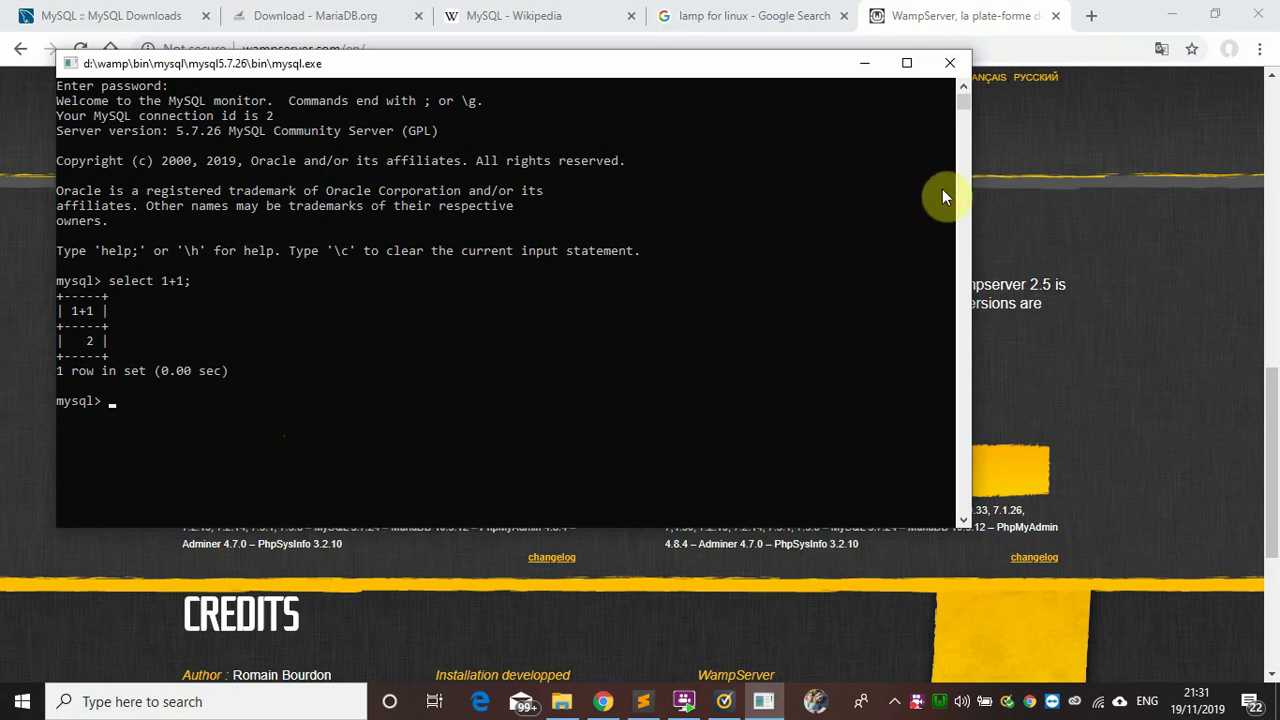
pyautogui.click(949, 63)
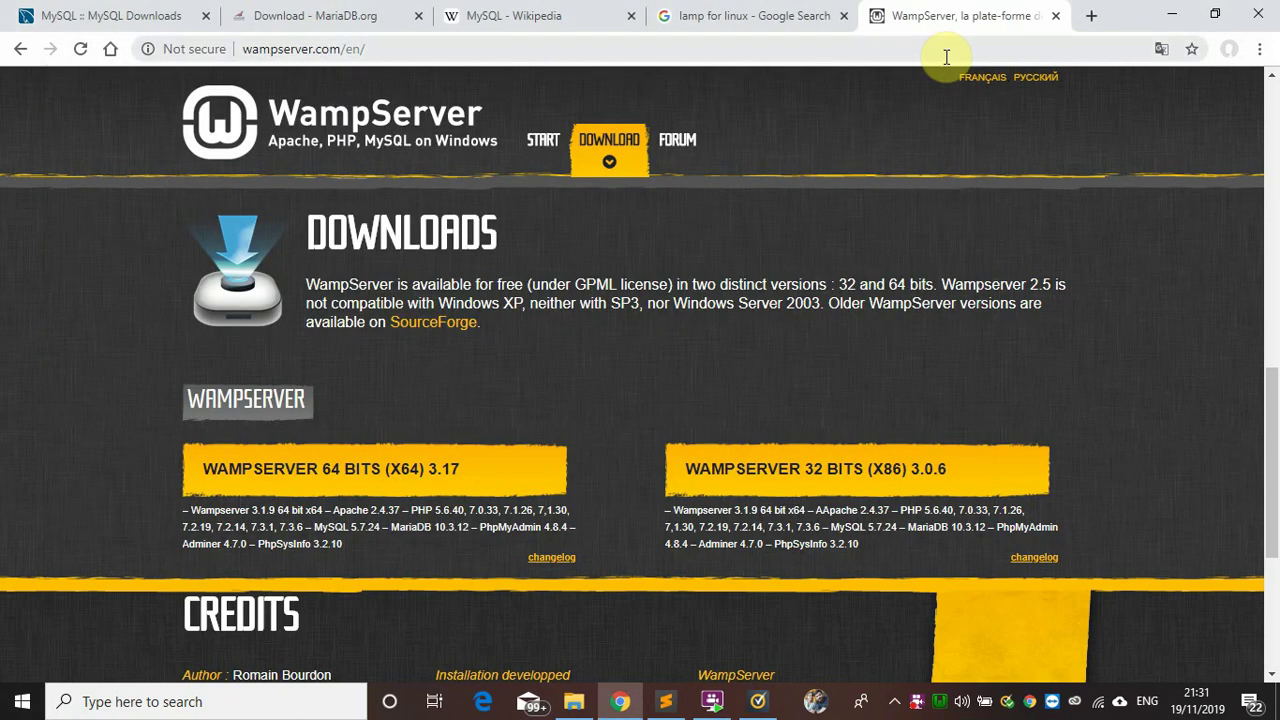
# - Load localhost/phpmyadmin in a new Chrome tab, then open one more blank tab
pyautogui.hotkey('ctrl', 't')
pyautogui.write('local')
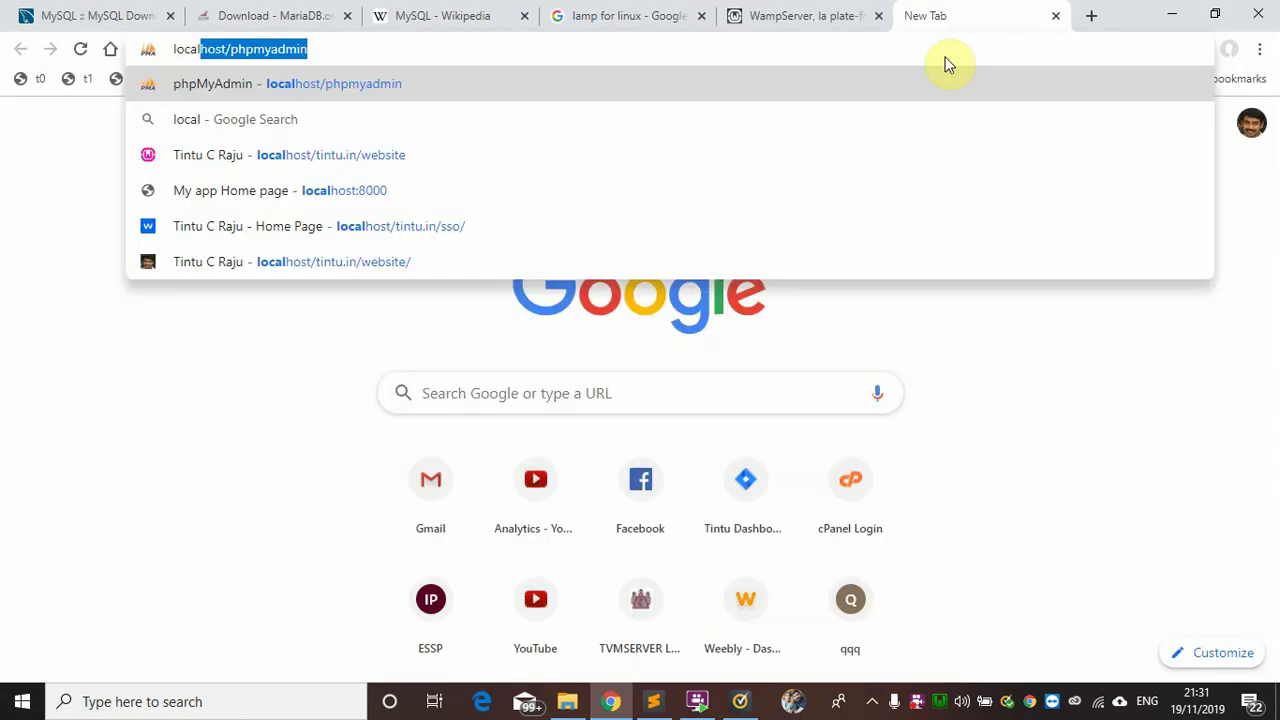
pyautogui.click(293, 49)
pyautogui.doubleClick(202, 51)
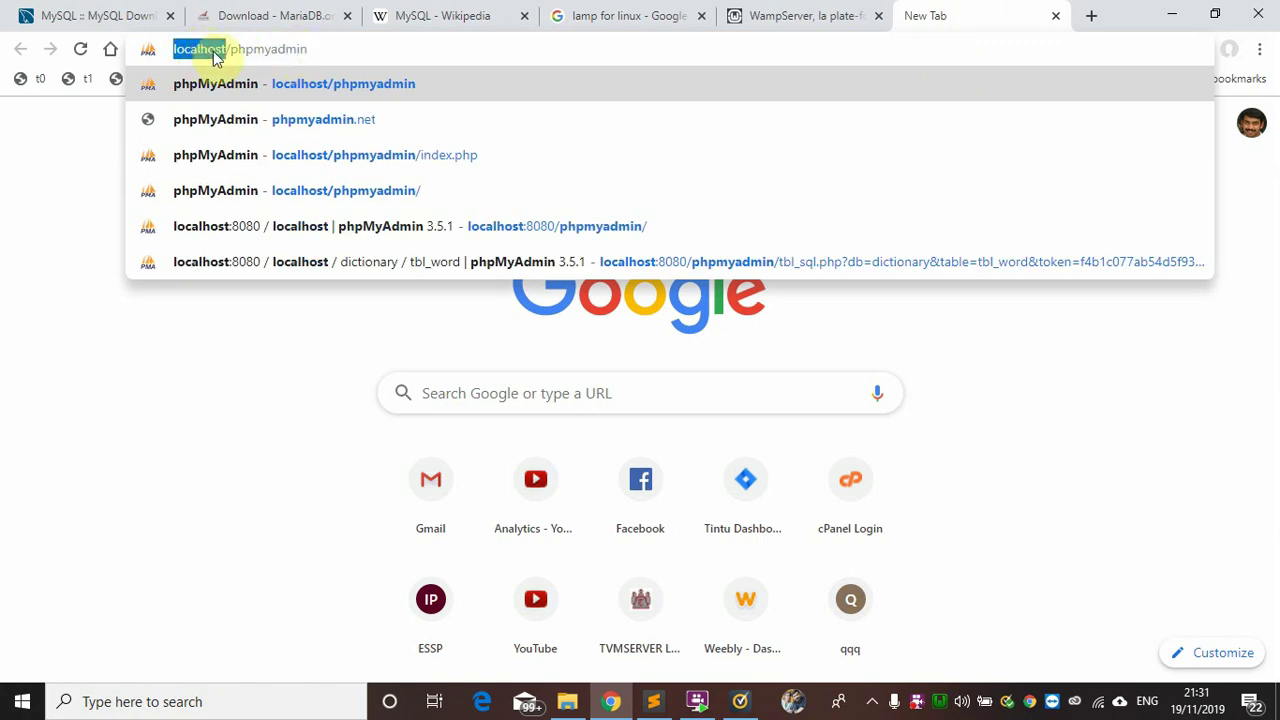
pyautogui.doubleClick(252, 50)
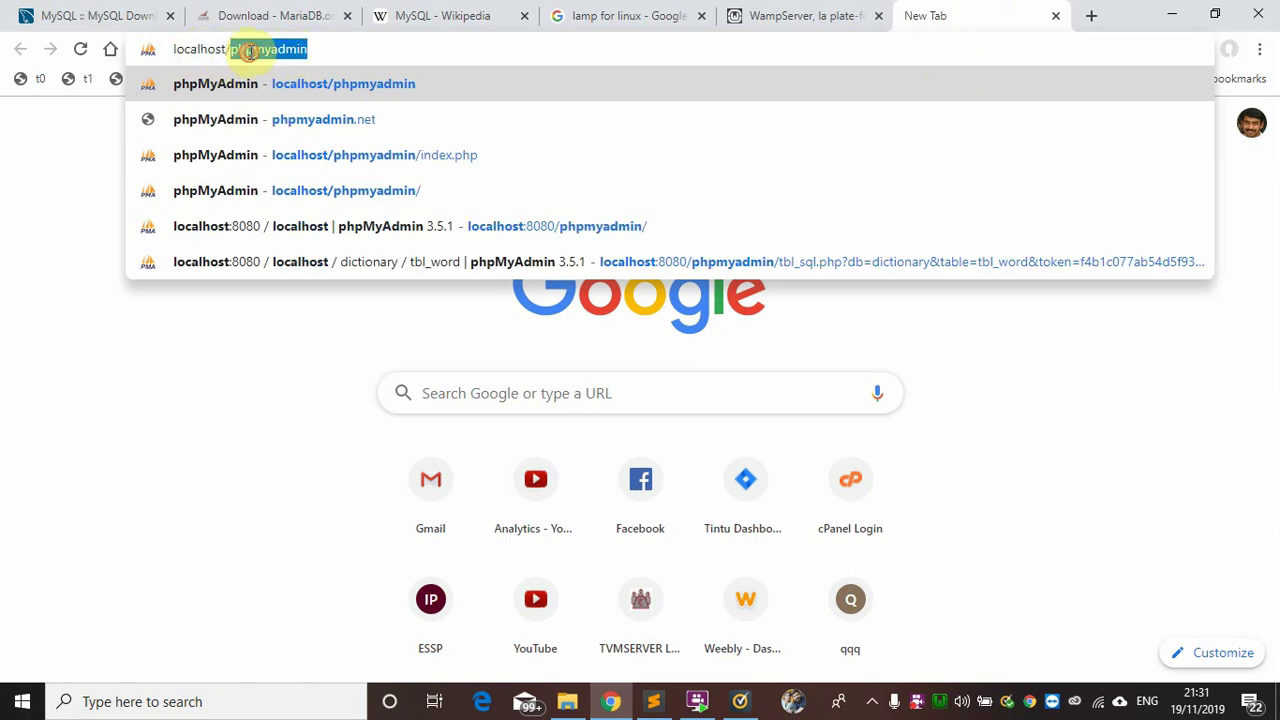
pyautogui.click(334, 47)
pyautogui.press('Return')
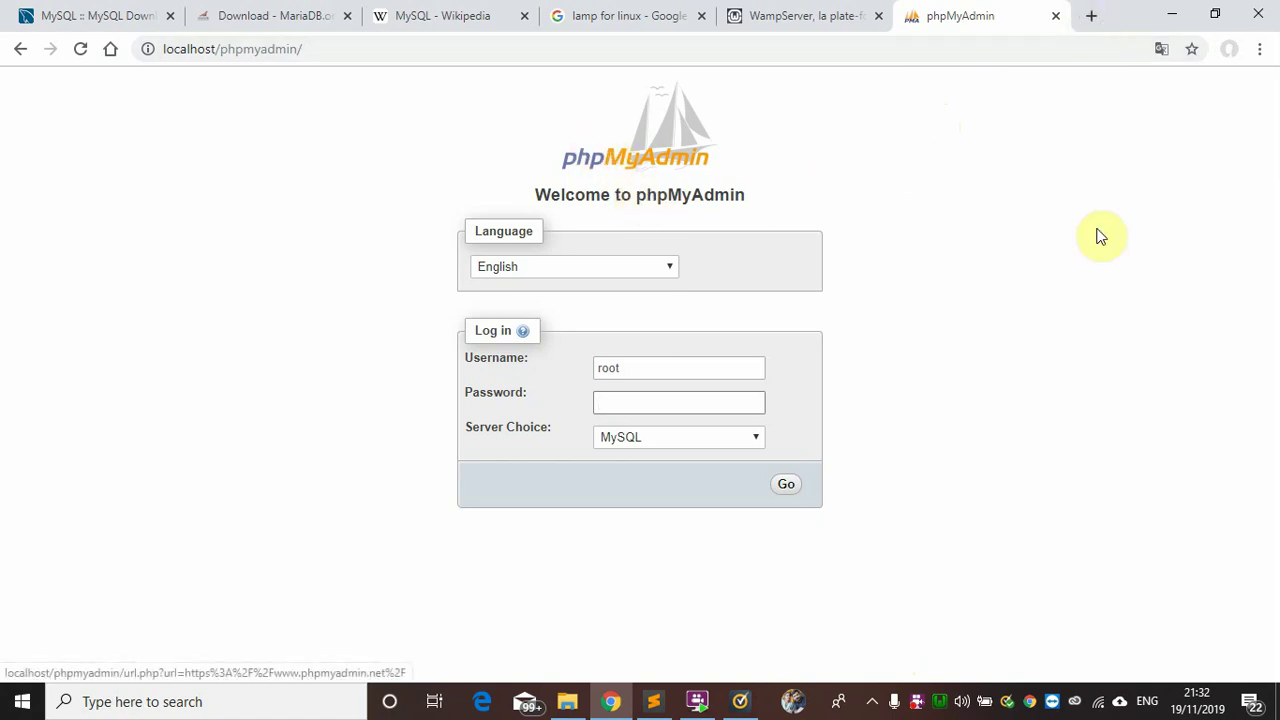
pyautogui.click(1091, 15)
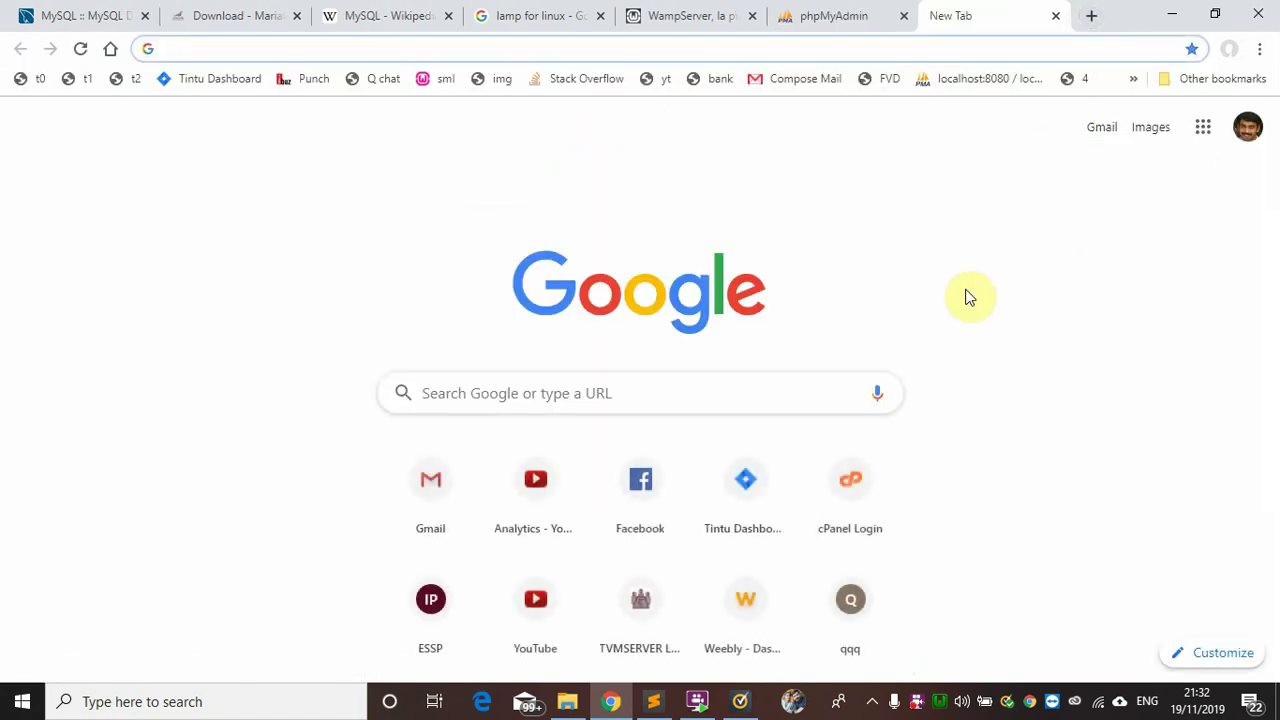
# - Google 'sql manager for mysql', then search for 'heidi sql'
pyautogui.write('sql ')
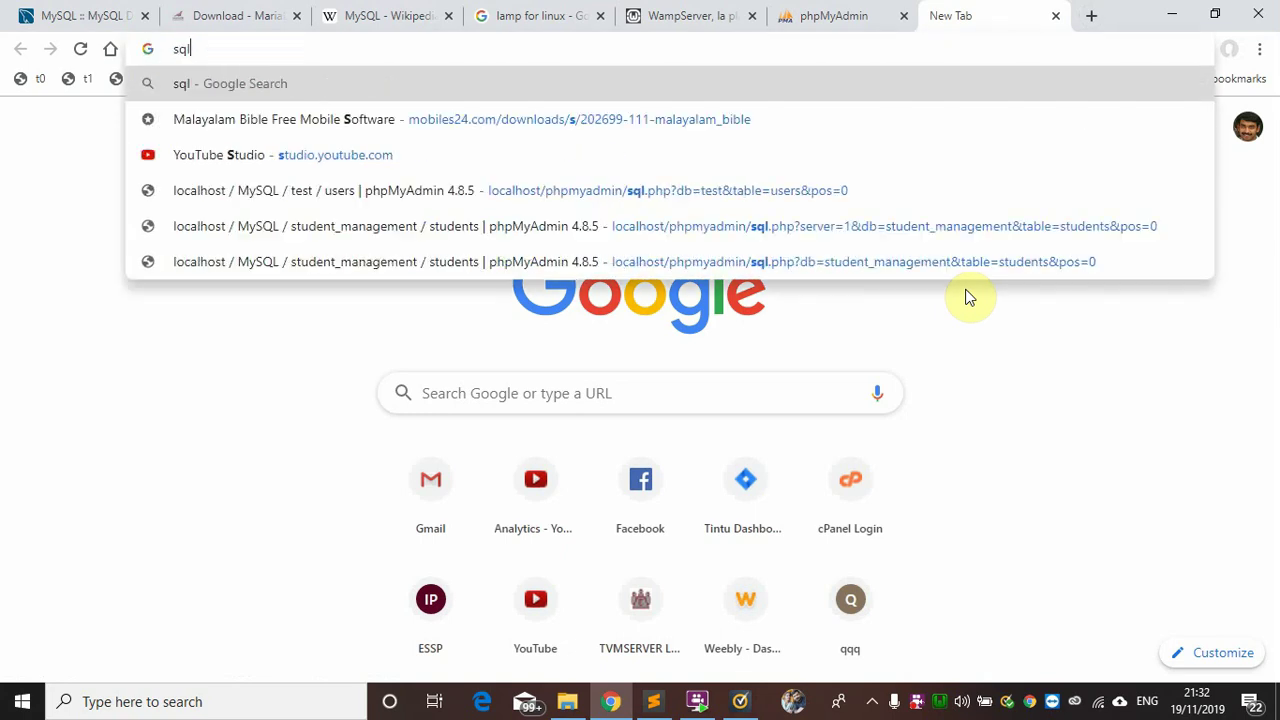
pyautogui.write('man')
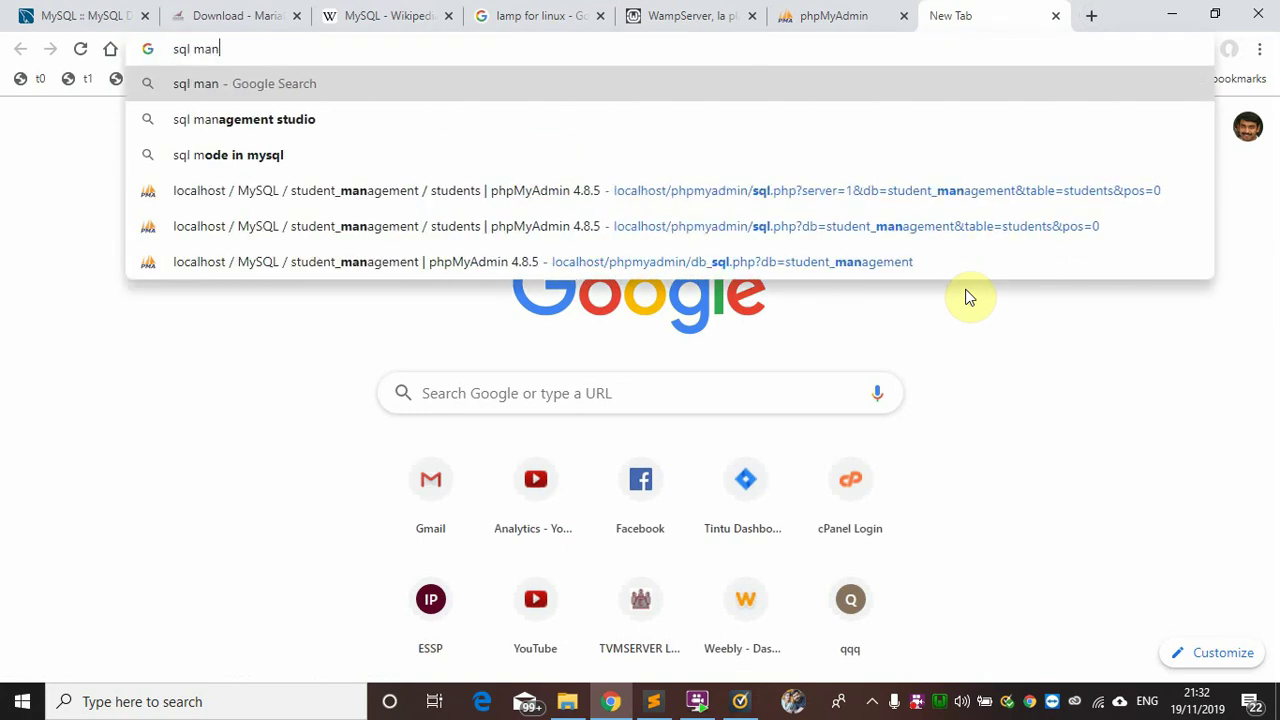
pyautogui.write('ager')
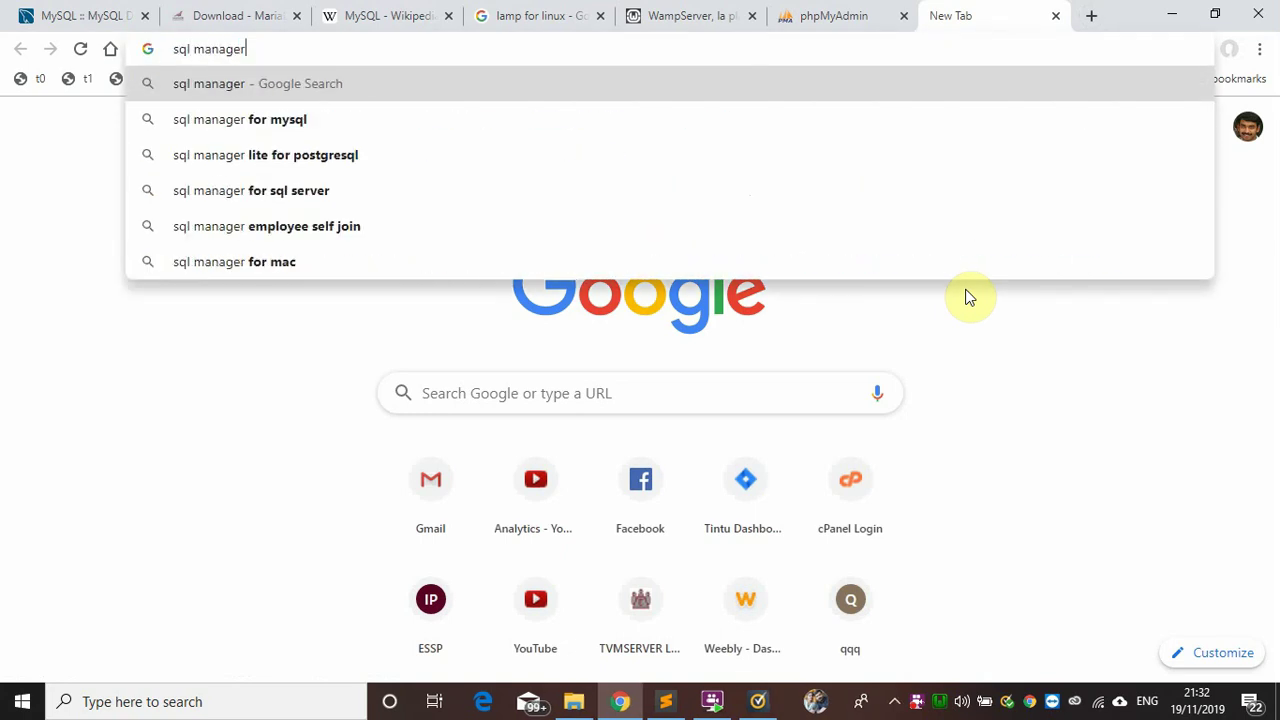
pyautogui.press('Down')
pyautogui.press('Return')
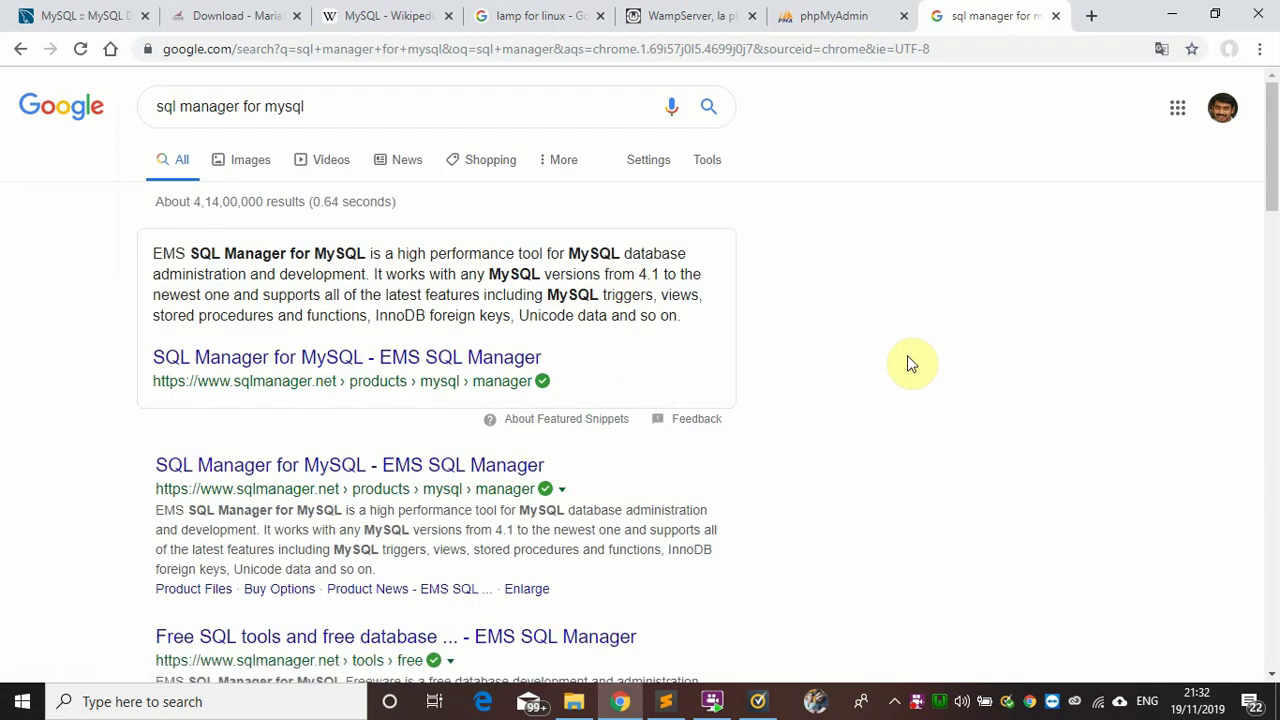
pyautogui.moveTo(1273, 160)
pyautogui.mouseDown()
pyautogui.moveTo(1275, 283)
pyautogui.moveTo(1273, 100)
pyautogui.mouseUp()
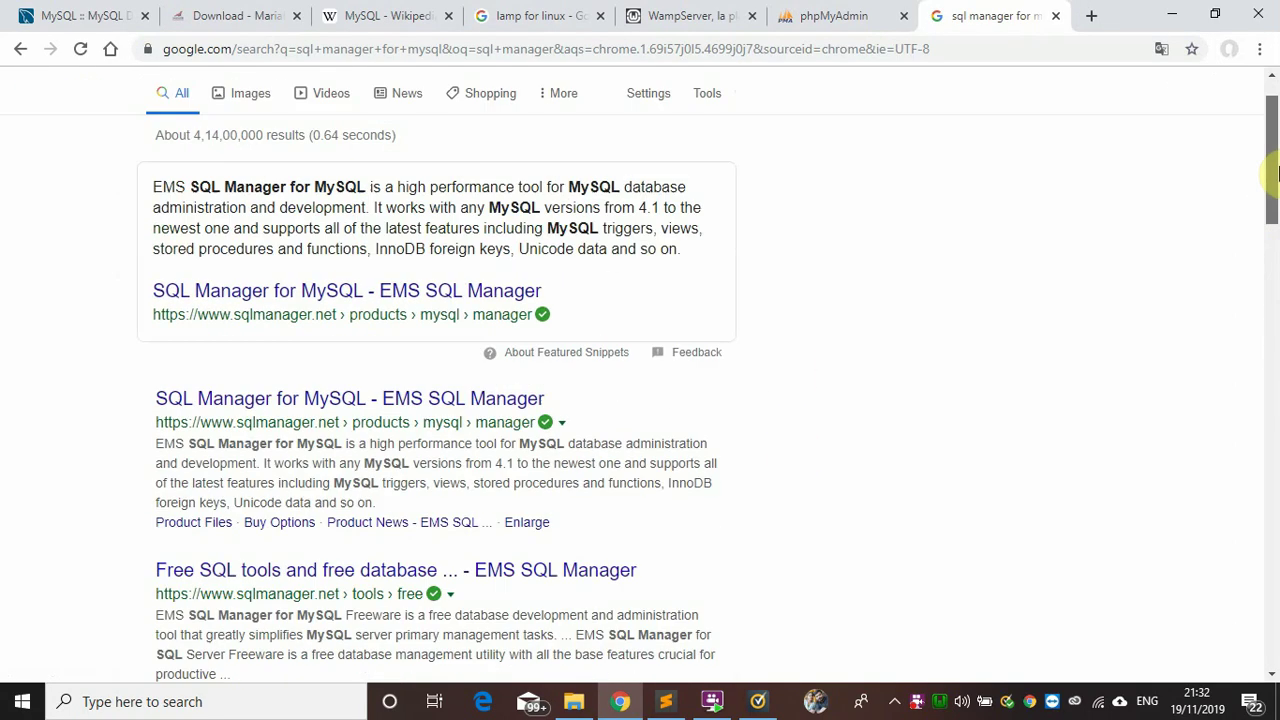
pyautogui.doubleClick(581, 119)
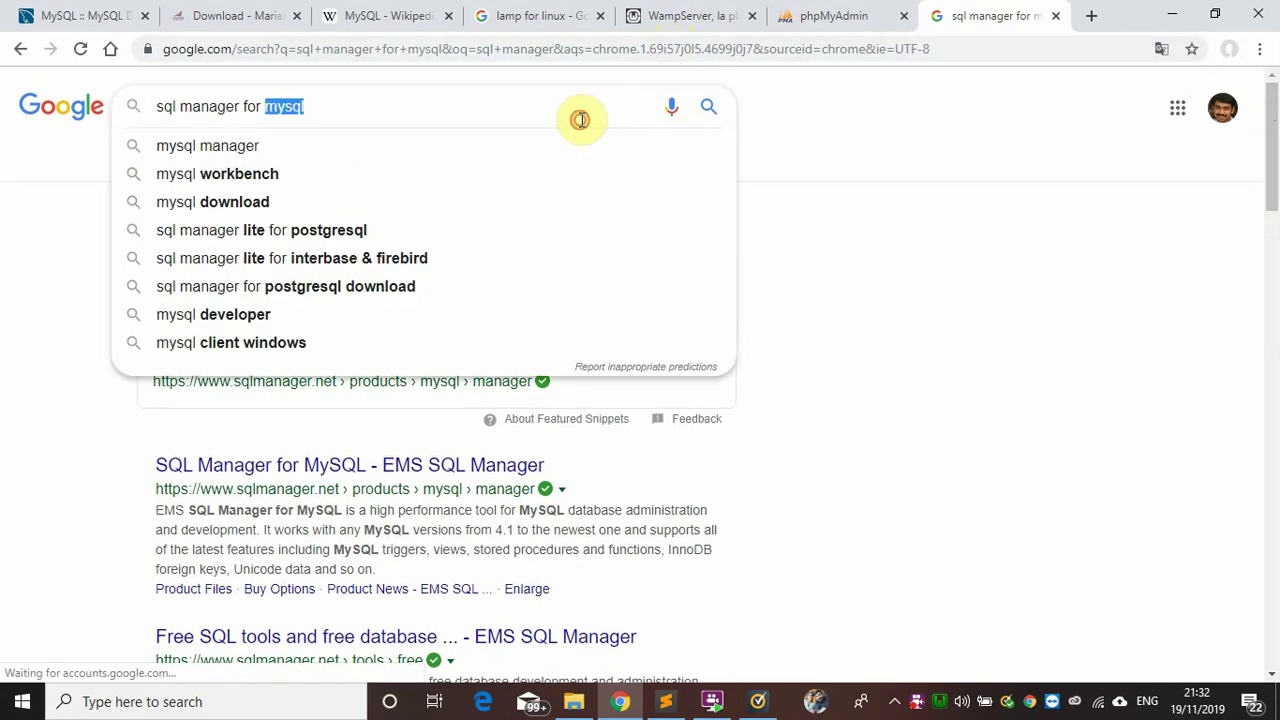
pyautogui.hotkey('ctrl', 'a')
pyautogui.write('heid')
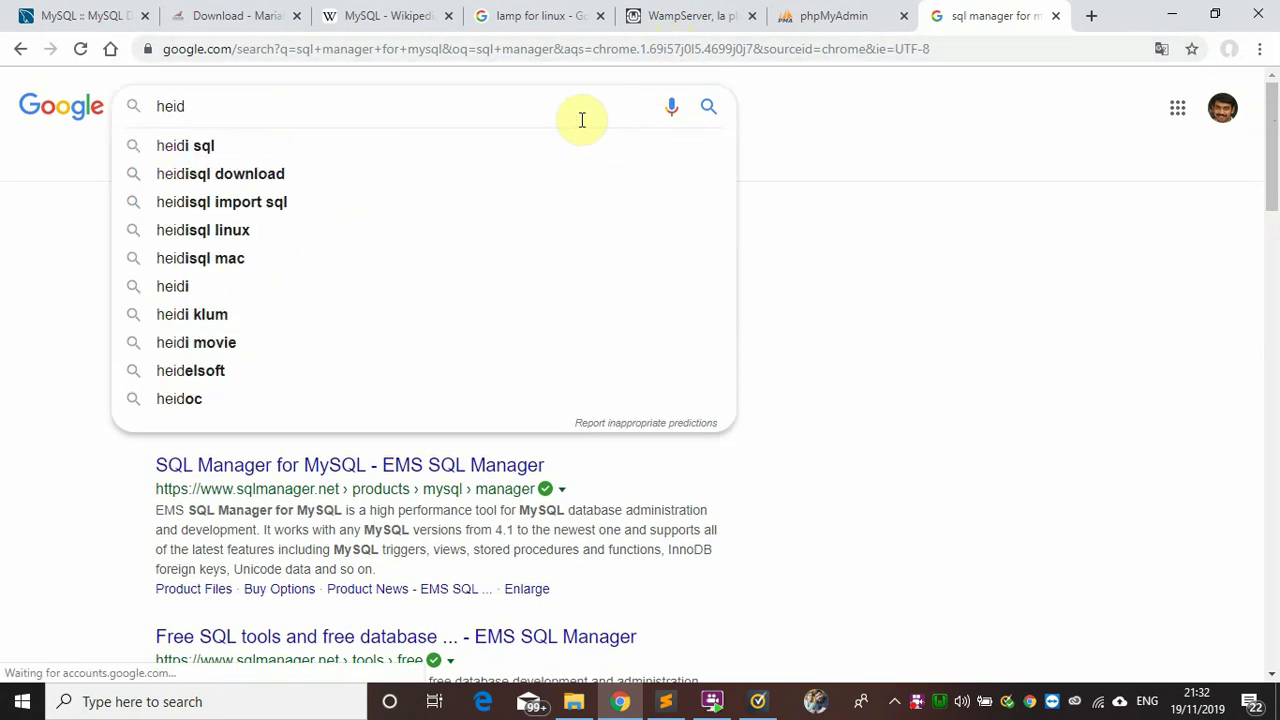
pyautogui.press('Down')
pyautogui.press('Return')
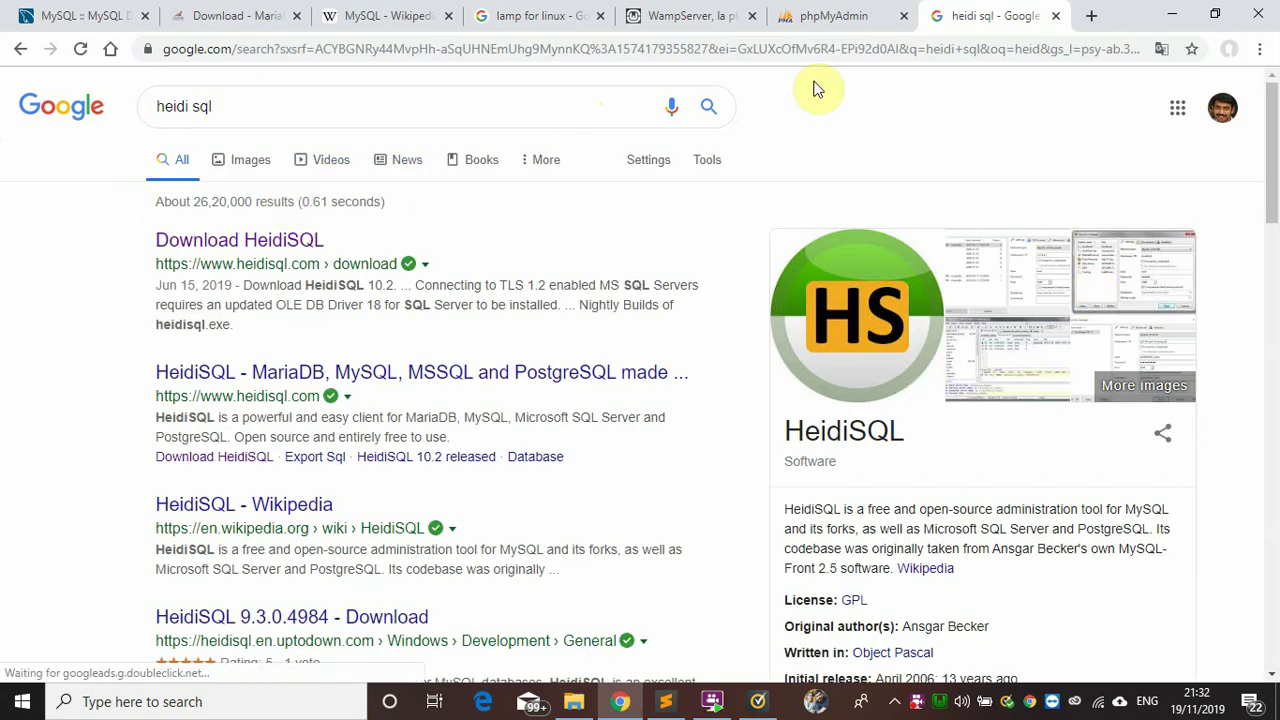
# - Search Google for 'mysql workbench', then return to the phpMyAdmin login tab
pyautogui.tripleClick(229, 94)
pyautogui.write('mys')
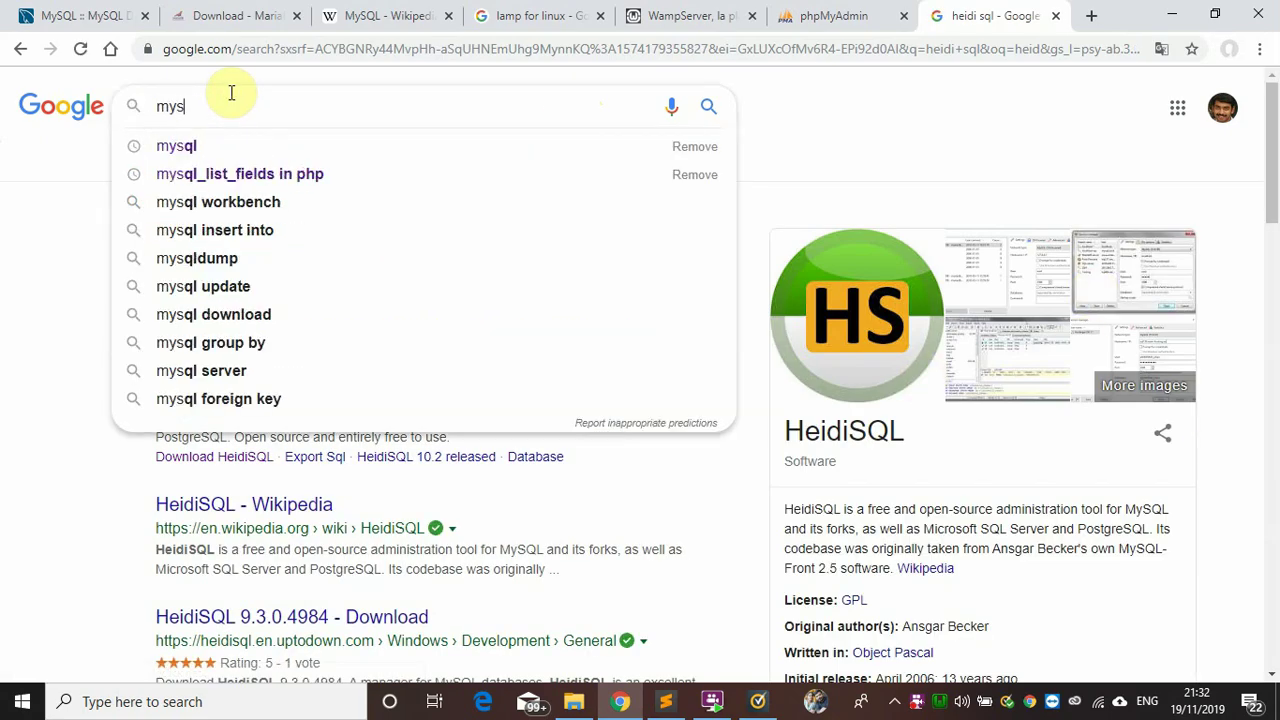
pyautogui.write('ql work')
pyautogui.press('Down')
pyautogui.press('Return')
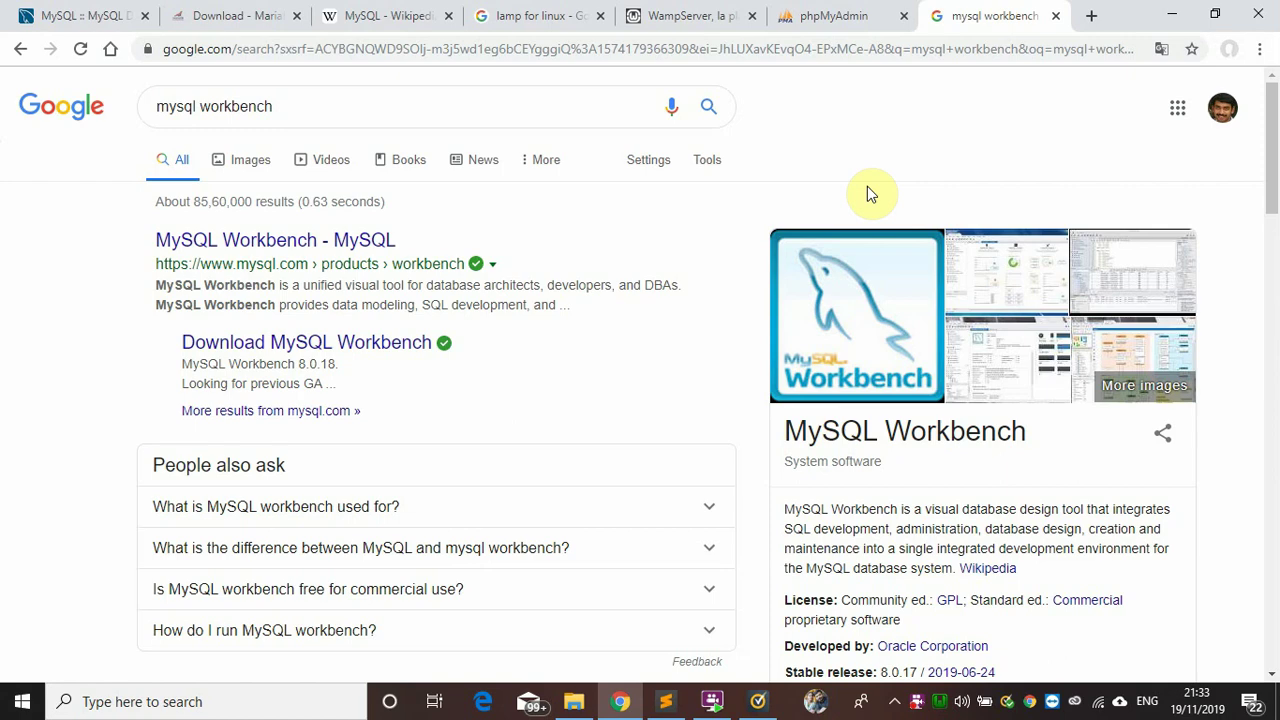
pyautogui.click(808, 10)
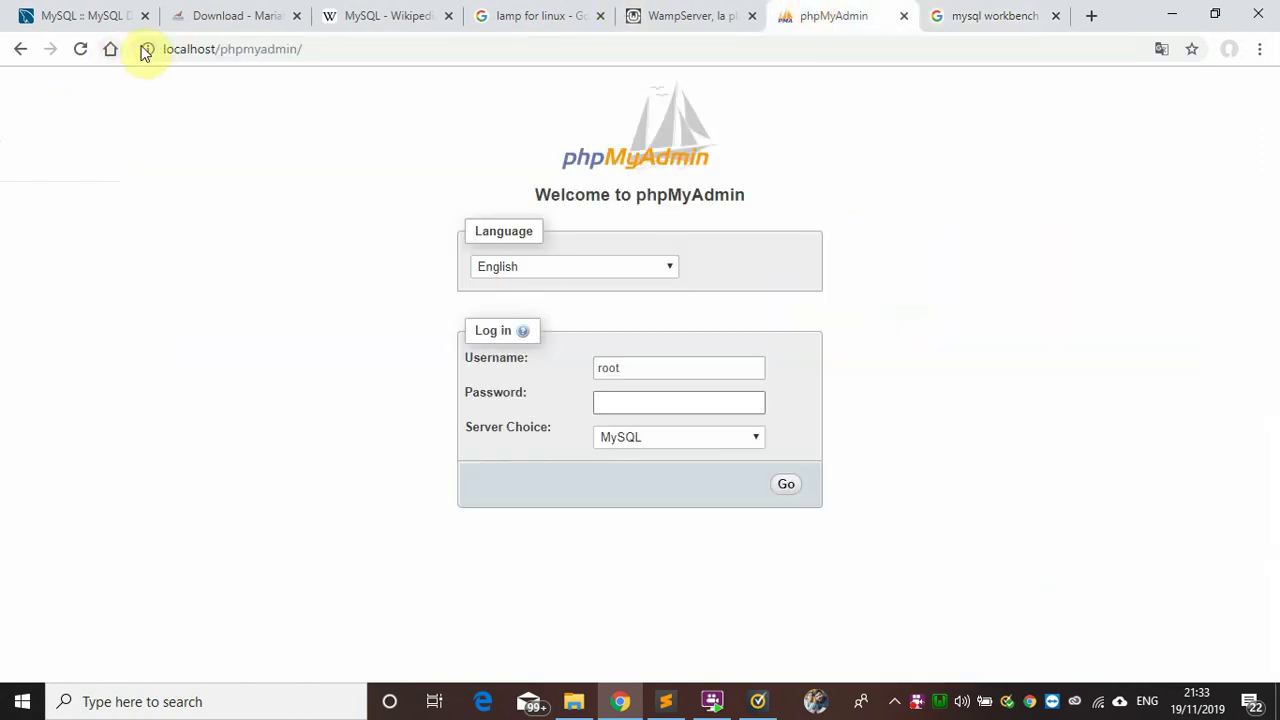
pyautogui.doubleClick(264, 49)
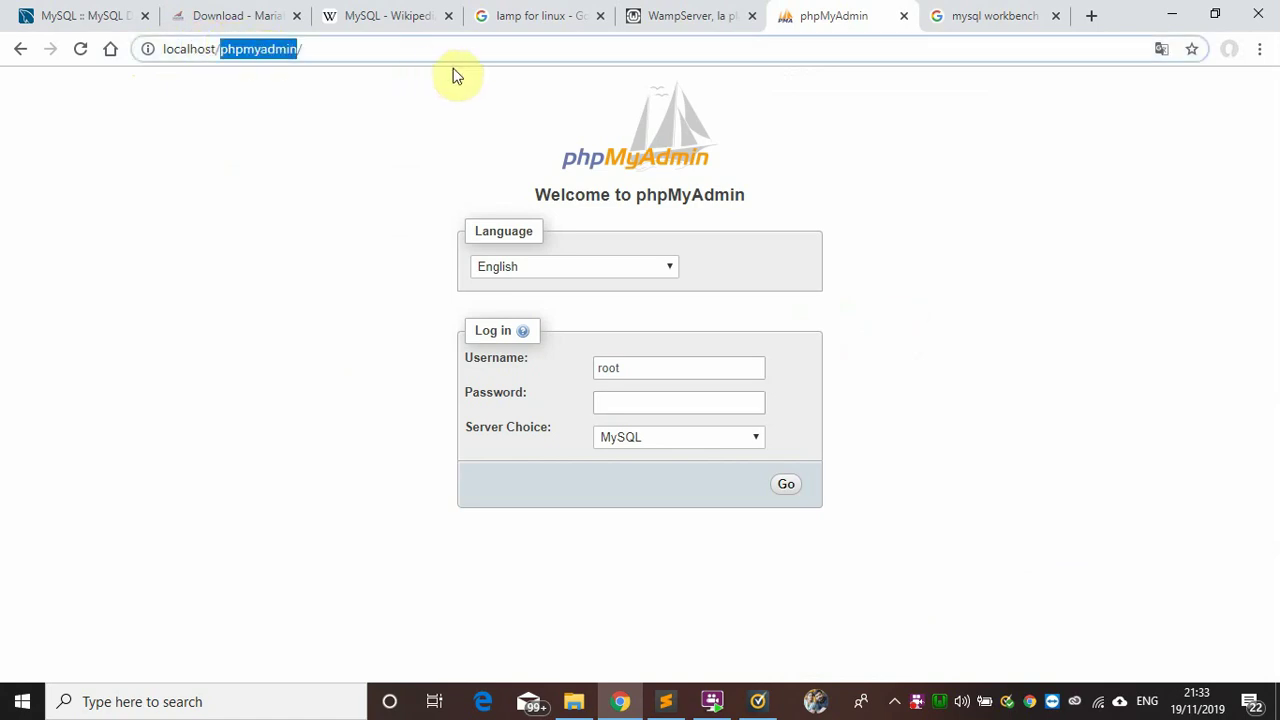
pyautogui.doubleClick(626, 363)
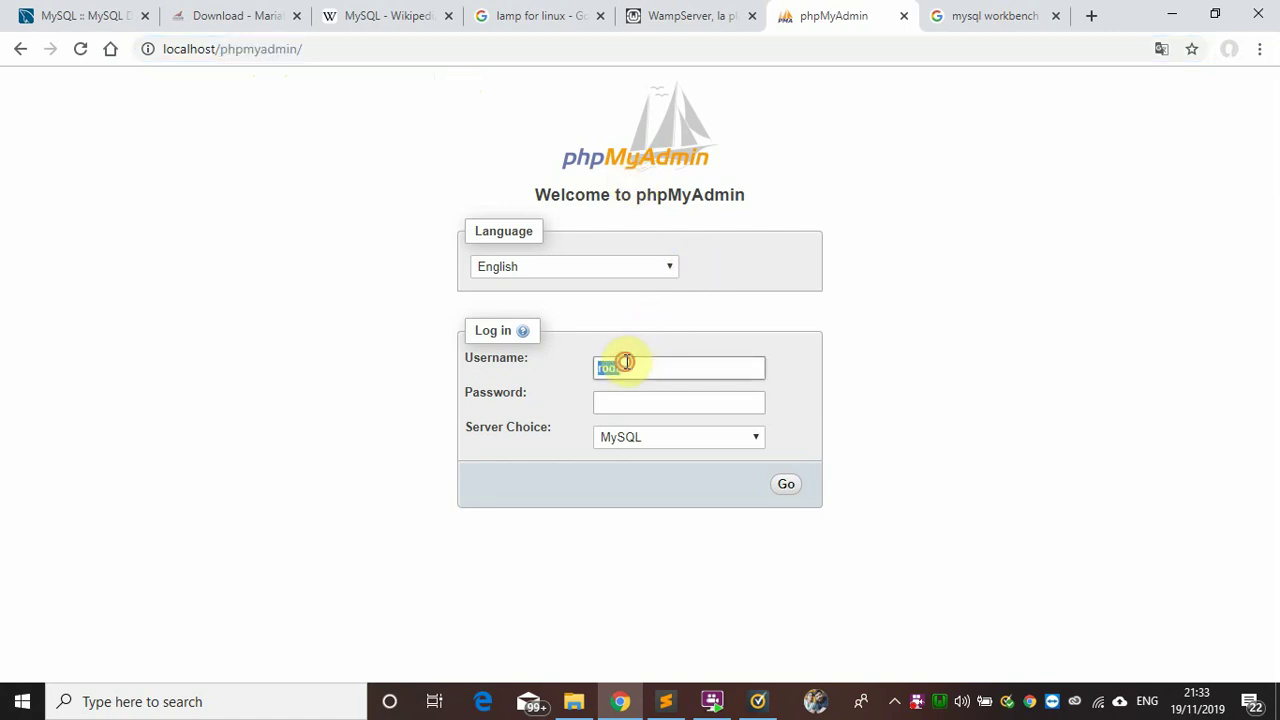
pyautogui.click(601, 402)
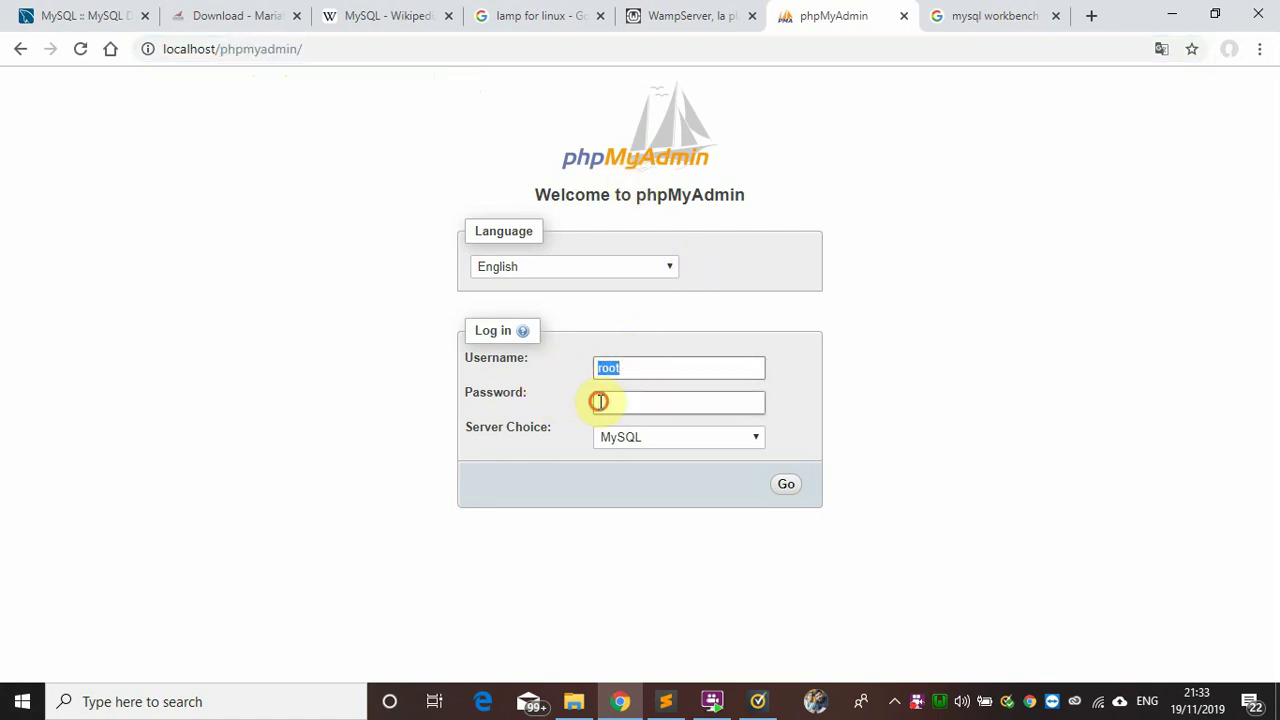
pyautogui.click(647, 444)
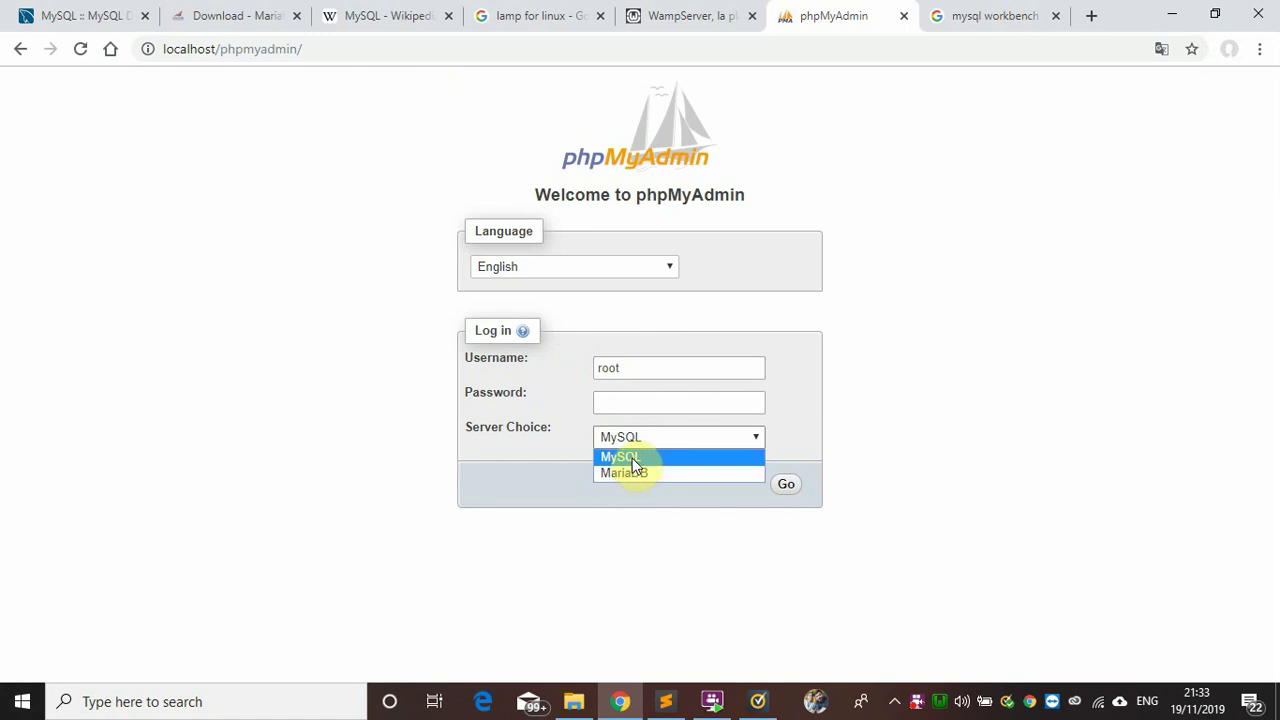
pyautogui.click(632, 458)
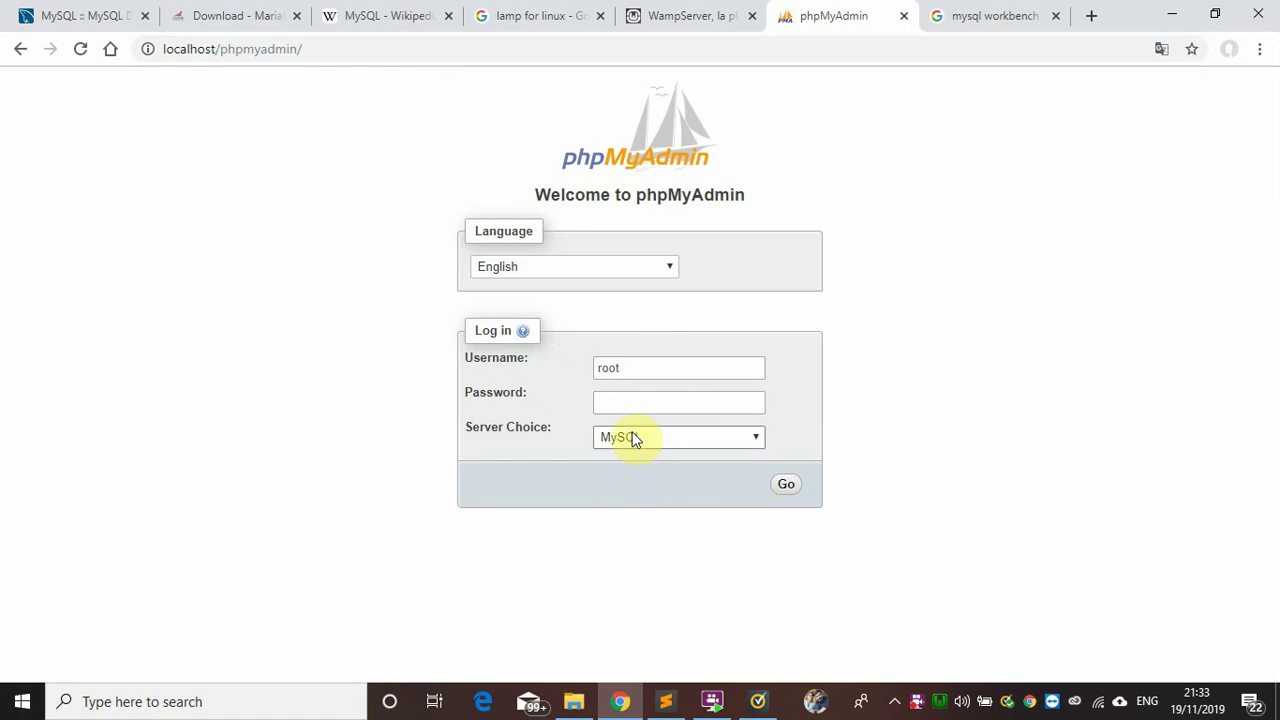
pyautogui.click(640, 370)
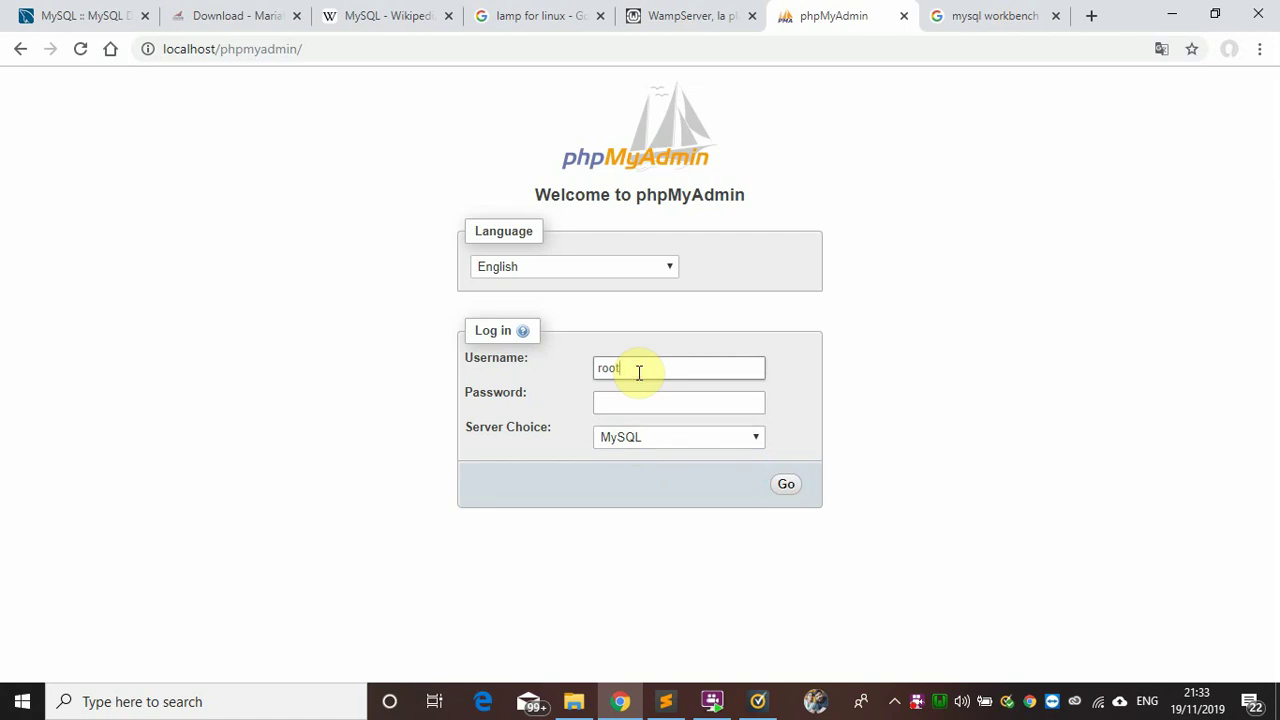
pyautogui.click(644, 400)
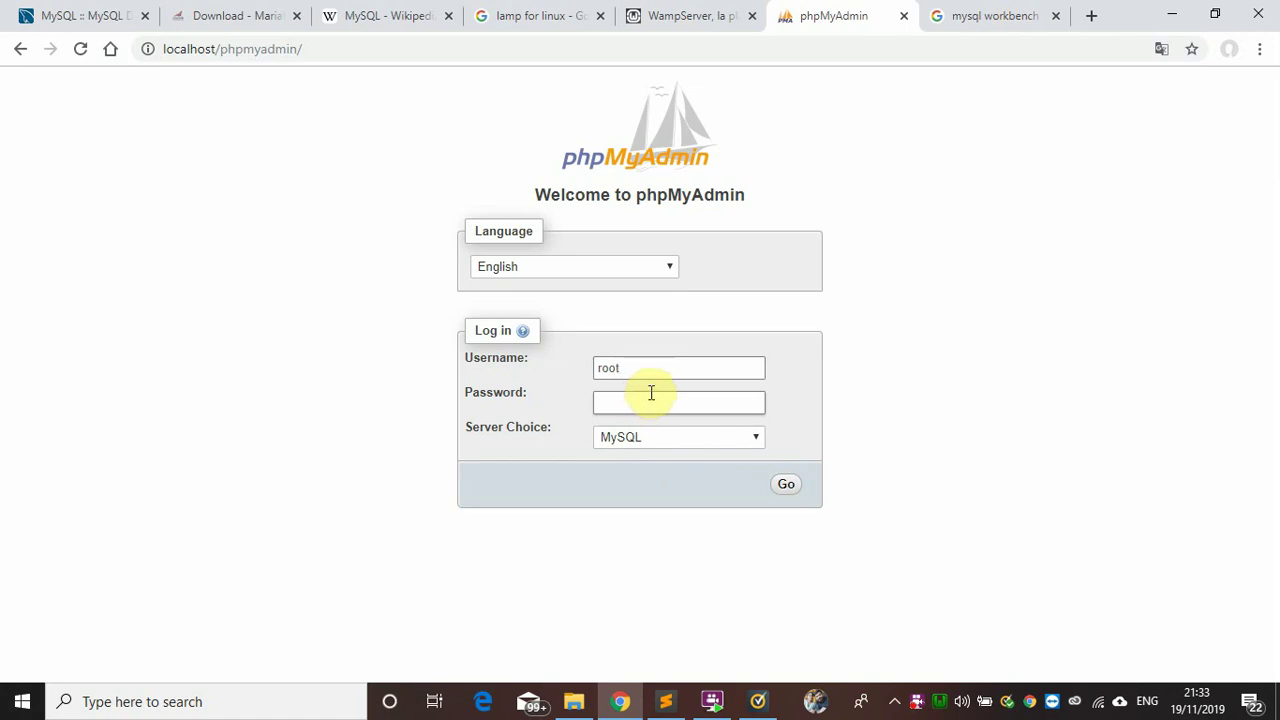
pyautogui.click(785, 497)
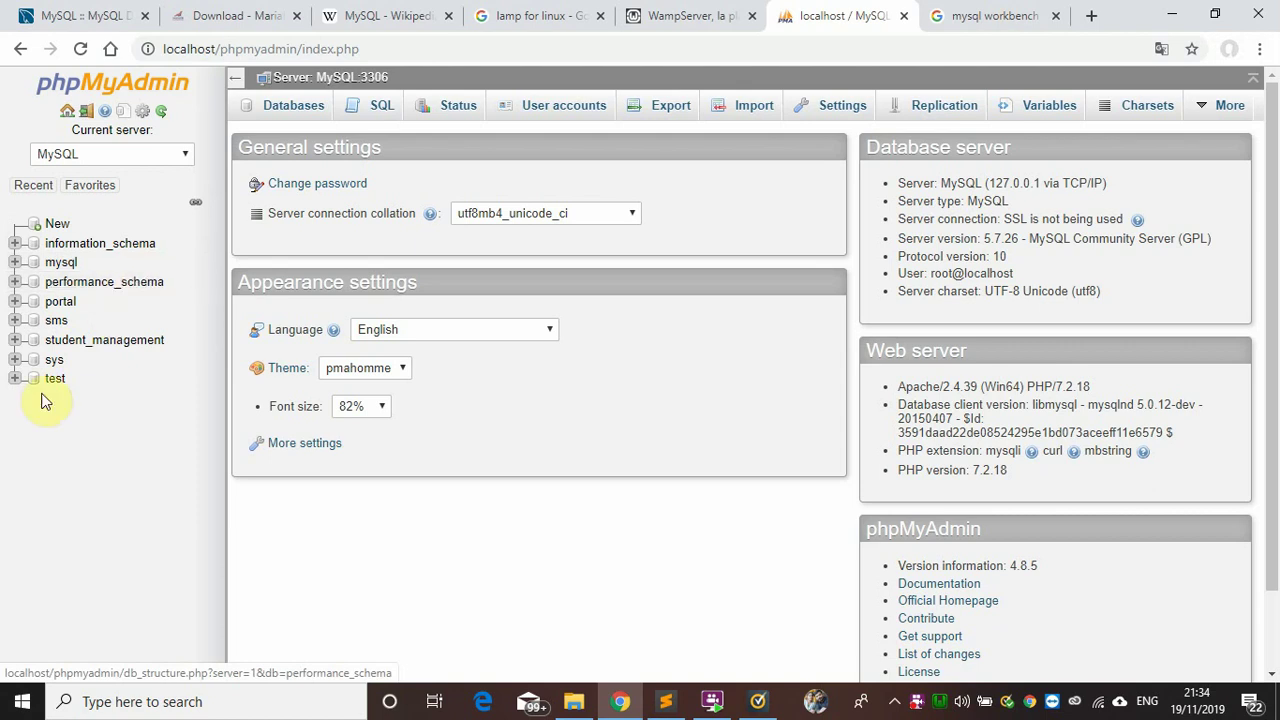
pyautogui.click(15, 362)
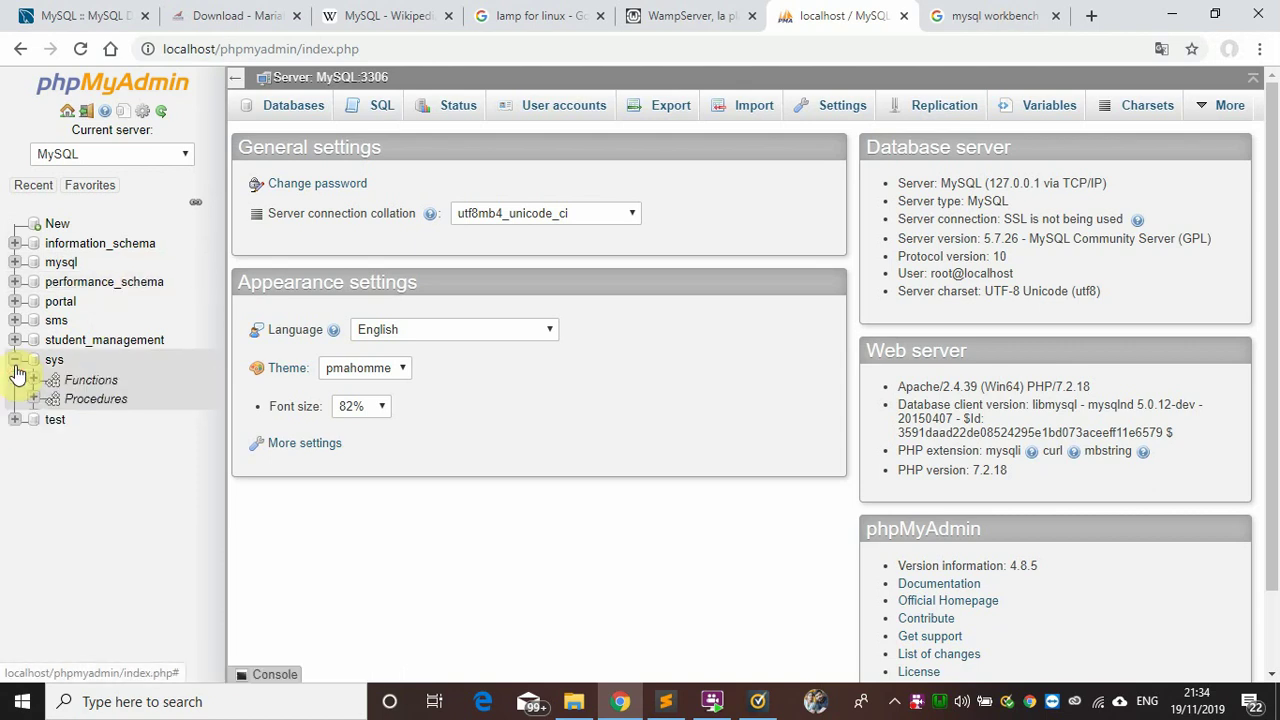
pyautogui.click(15, 362)
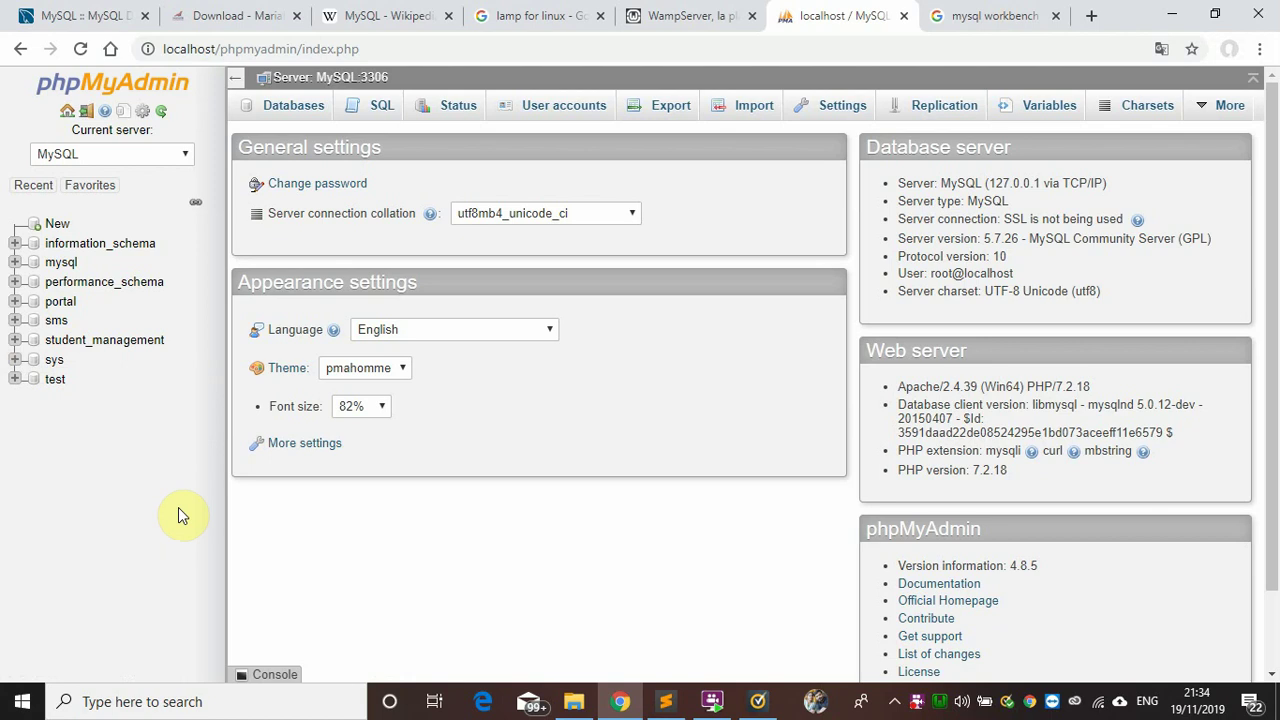
pyautogui.doubleClick(960, 184)
pyautogui.click(1085, 186)
pyautogui.doubleClick(1088, 184)
pyautogui.moveTo(978, 201); pyautogui.dragTo(1022, 237)
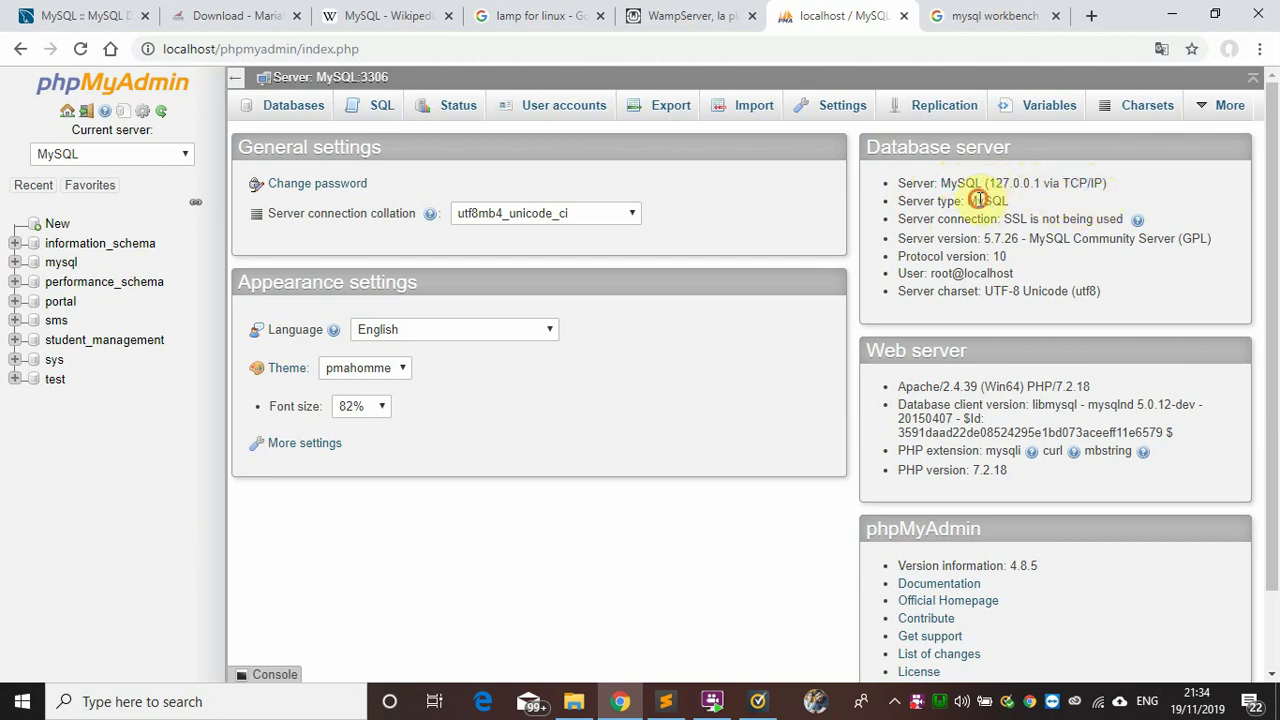
pyautogui.click(1022, 238)
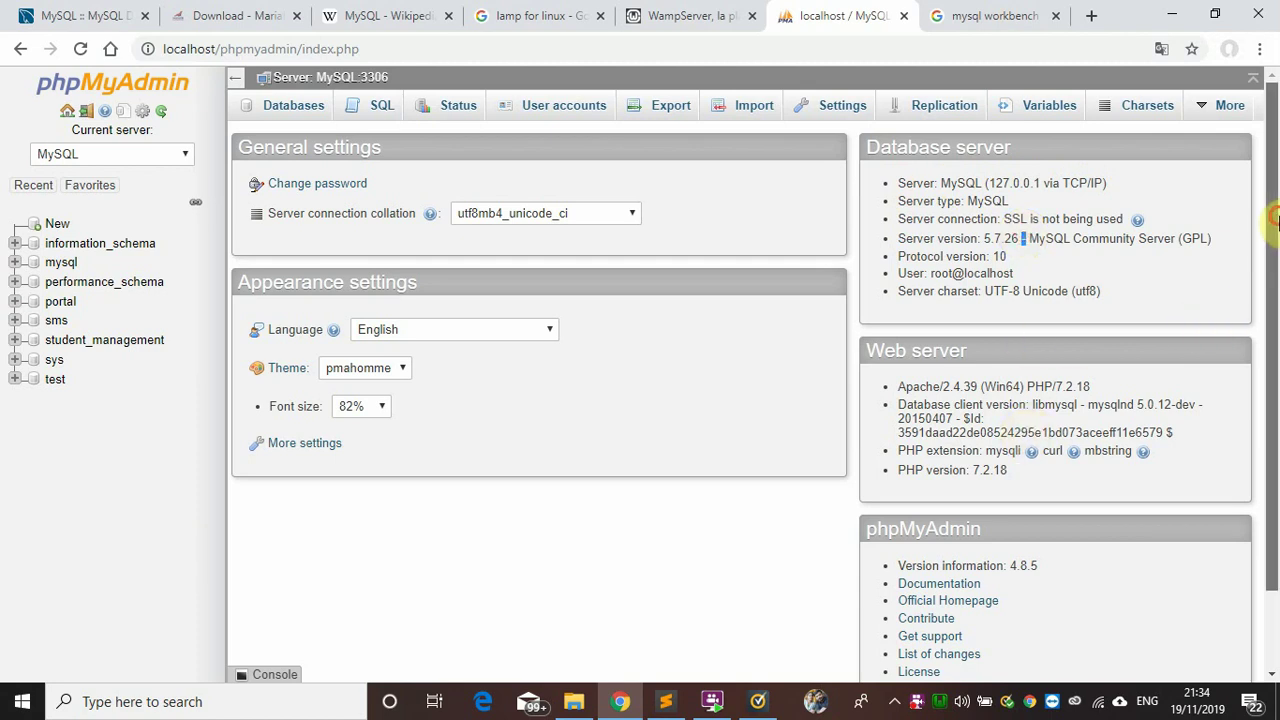
pyautogui.moveTo(1275, 218); pyautogui.dragTo(1275, 415)
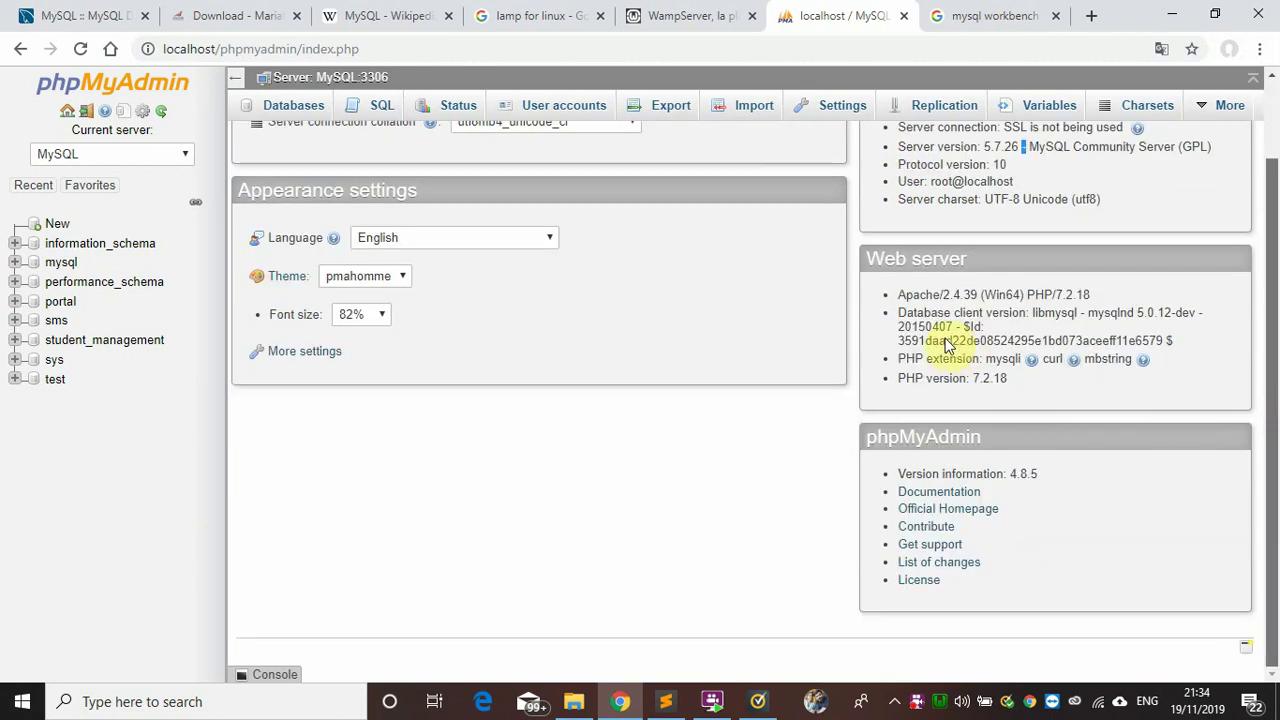
pyautogui.moveTo(948, 358); pyautogui.dragTo(1006, 380)
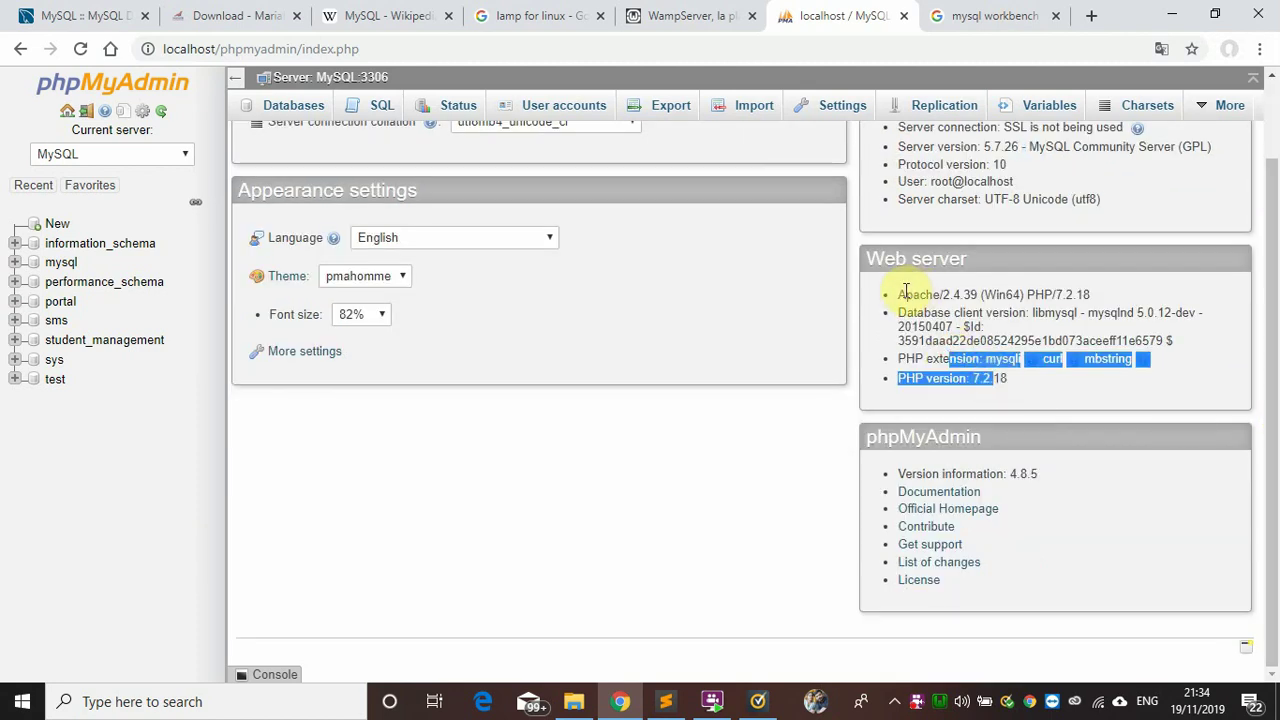
pyautogui.moveTo(906, 293); pyautogui.dragTo(968, 344)
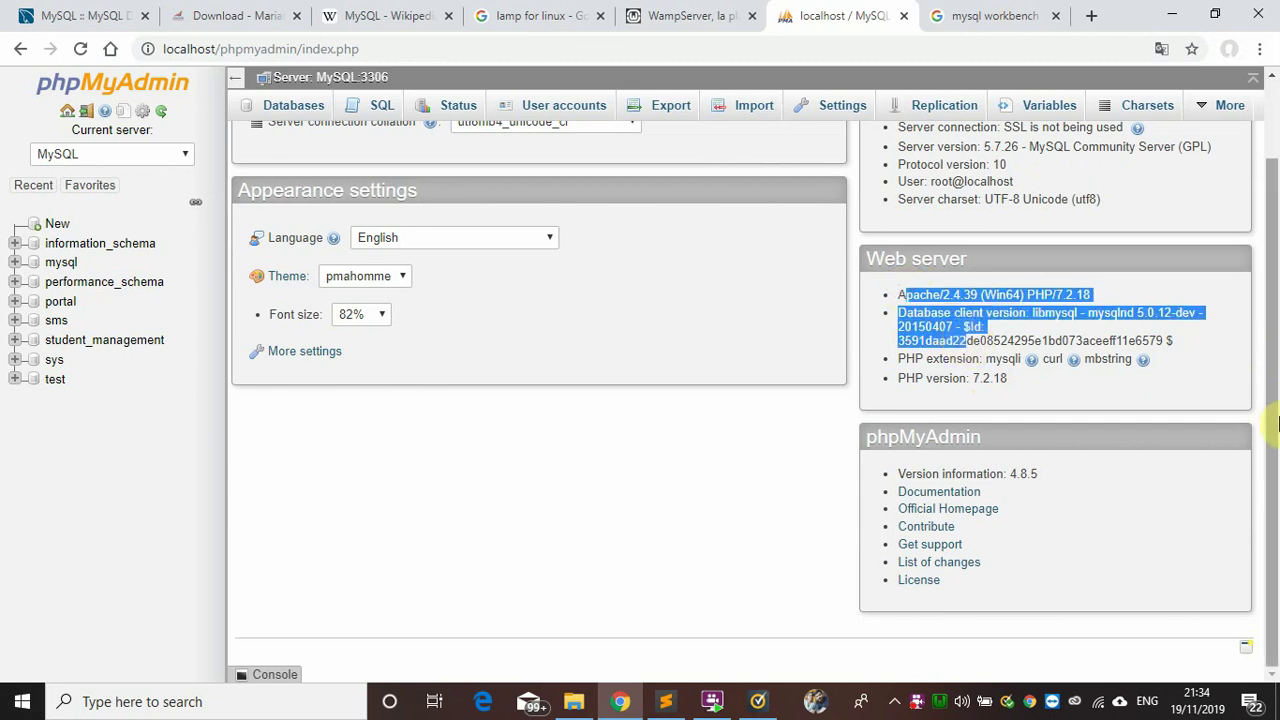
pyautogui.scroll(1, 1276, 174)
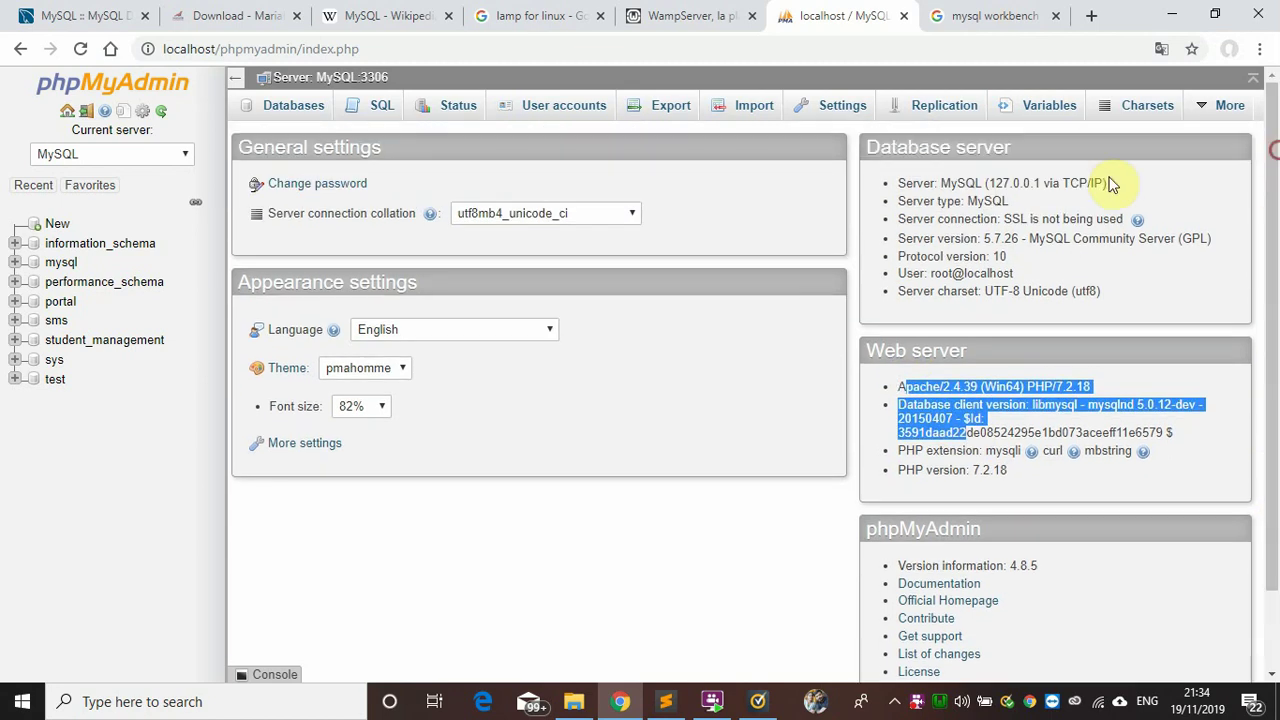
pyautogui.click(634, 325)
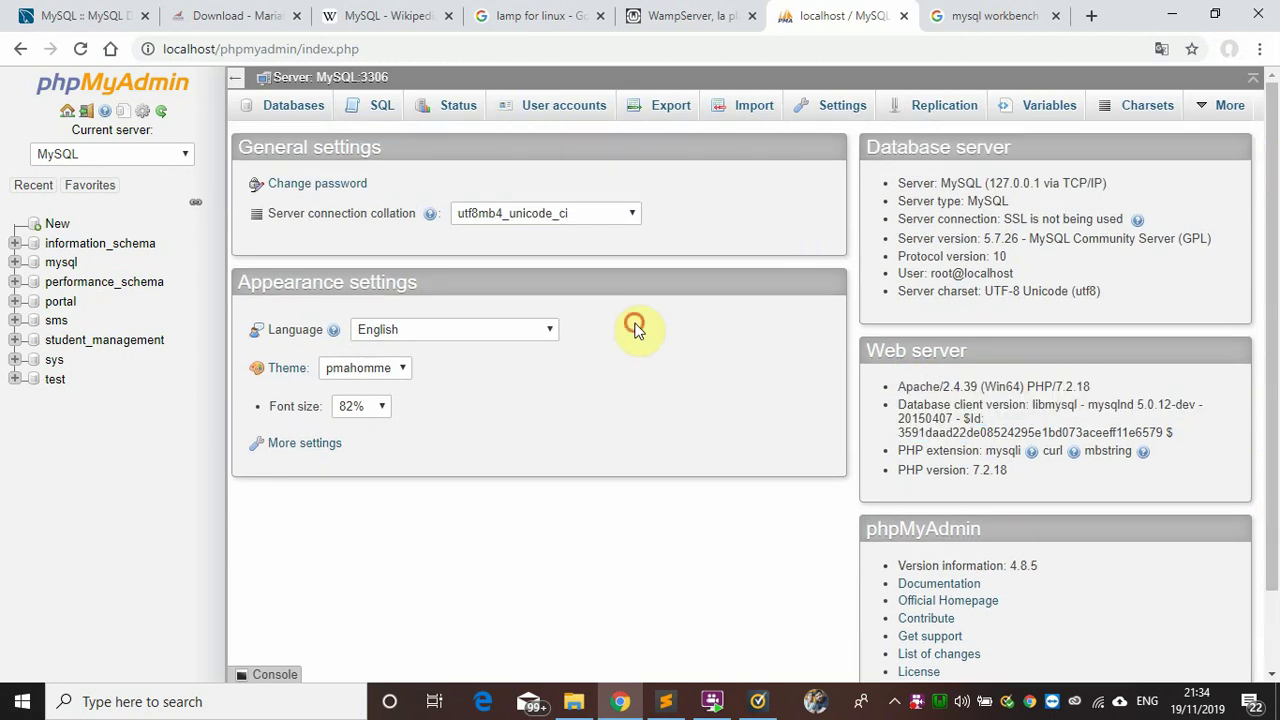
# - On the Databases tab, enter 'school' as the name, keep latin1_swedish_ci collation, and create it
pyautogui.click(293, 106)
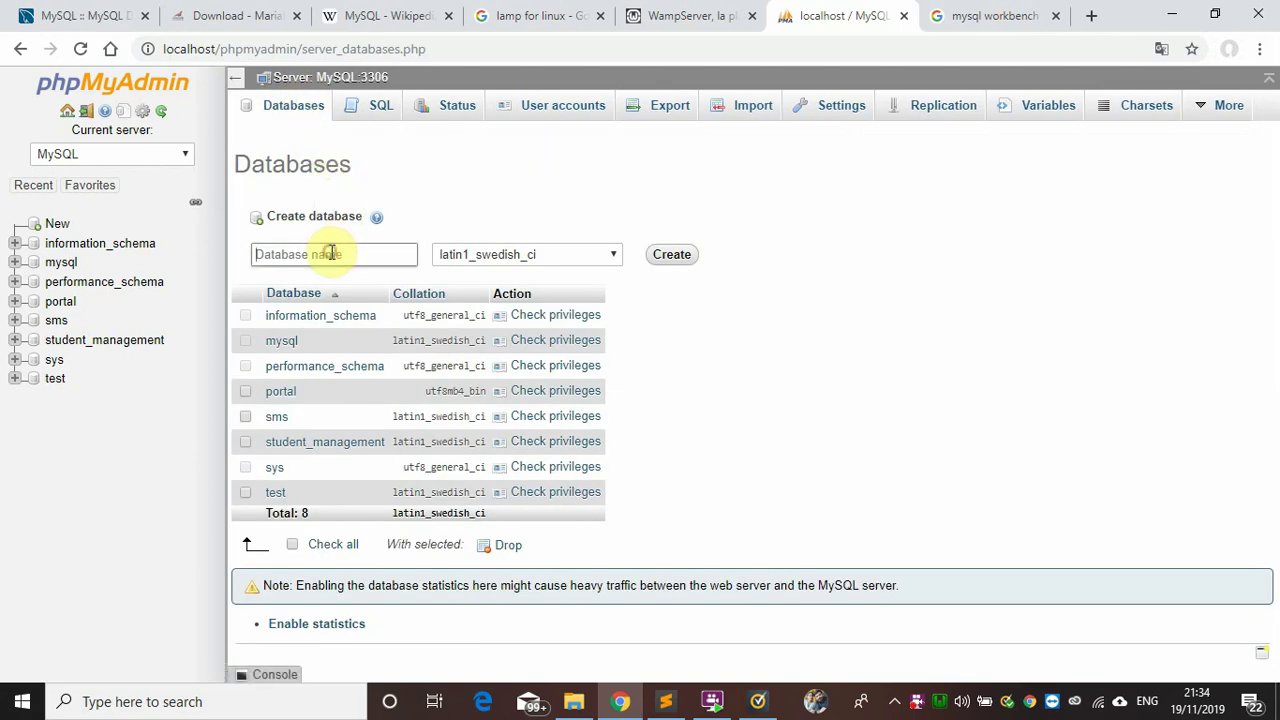
pyautogui.write('gkdg')
pyautogui.press('BackSpace')
pyautogui.press('BackSpace')
pyautogui.press('BackSpace')
pyautogui.press('BackSpace')
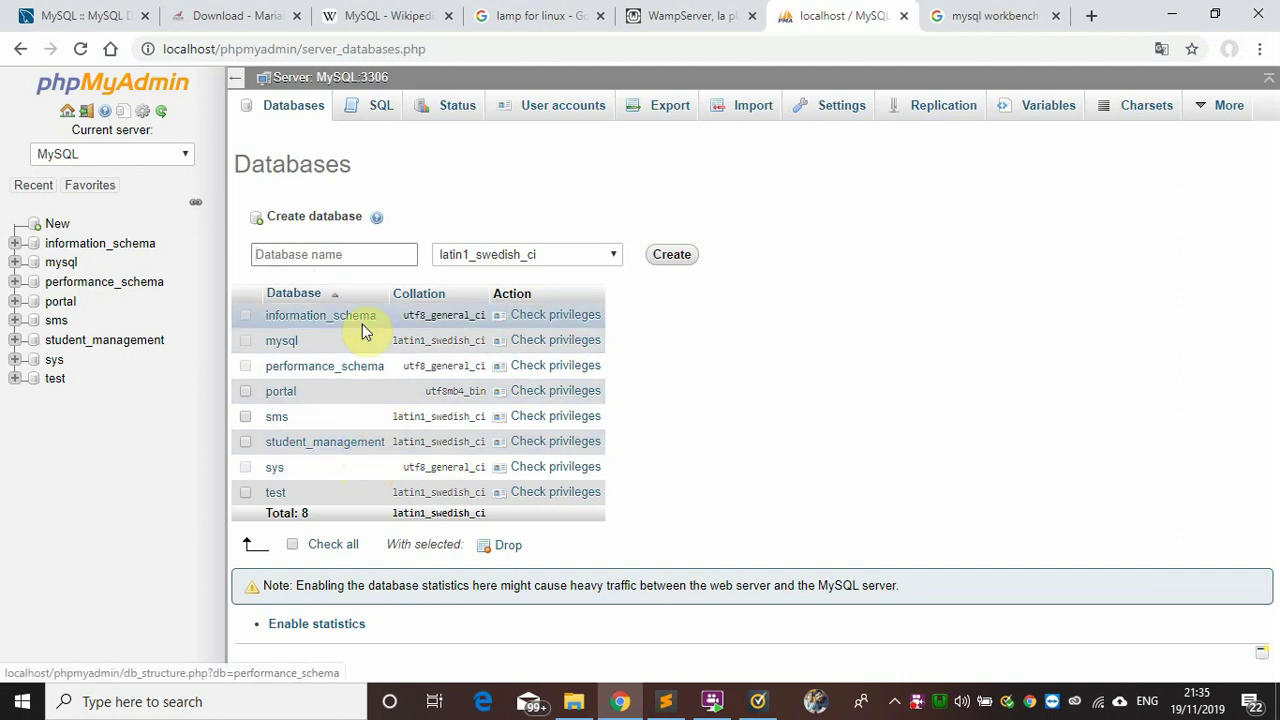
pyautogui.click(352, 250)
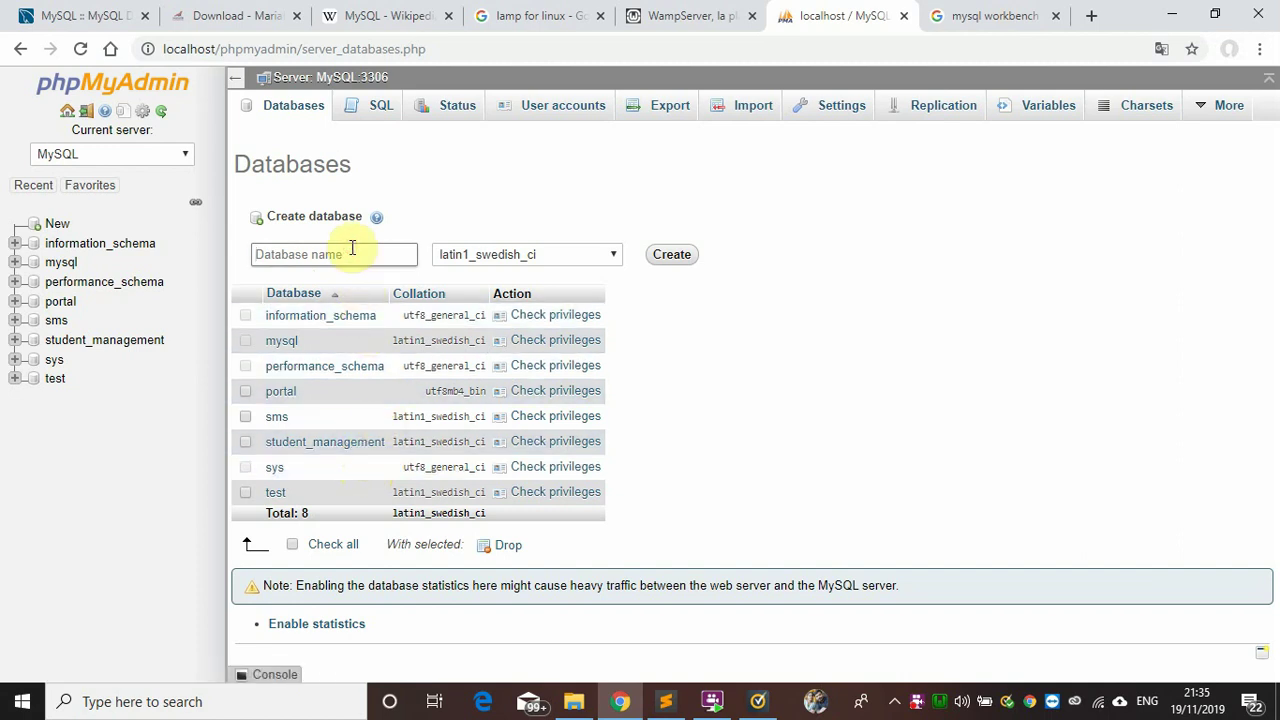
pyautogui.write('school')
pyautogui.click(478, 254)
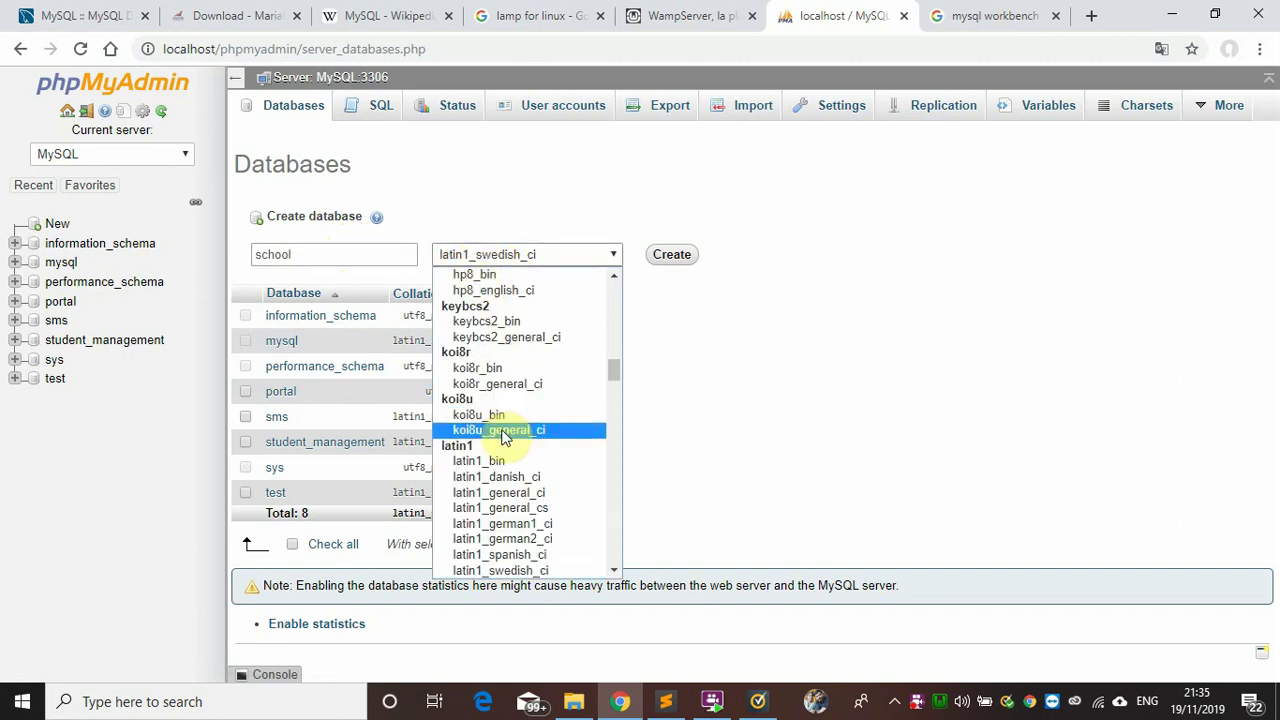
pyautogui.moveTo(614, 368); pyautogui.dragTo(613, 290)
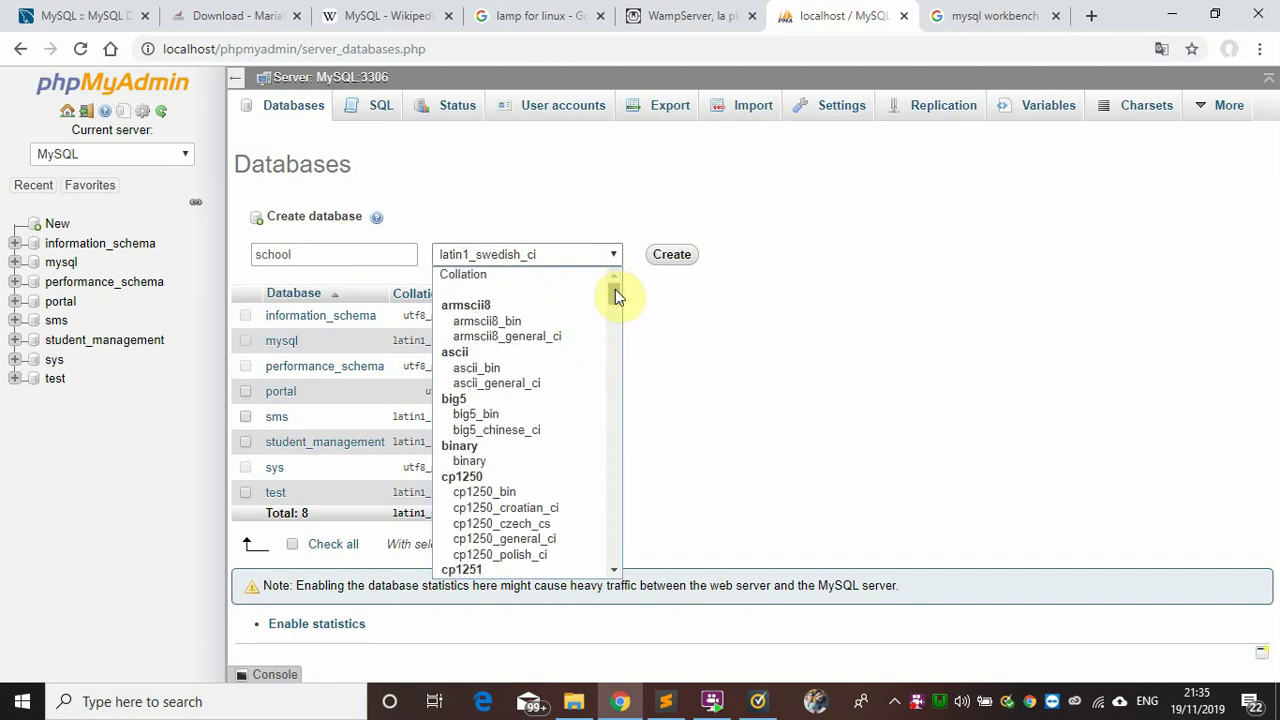
pyautogui.moveTo(615, 289); pyautogui.dragTo(625, 524)
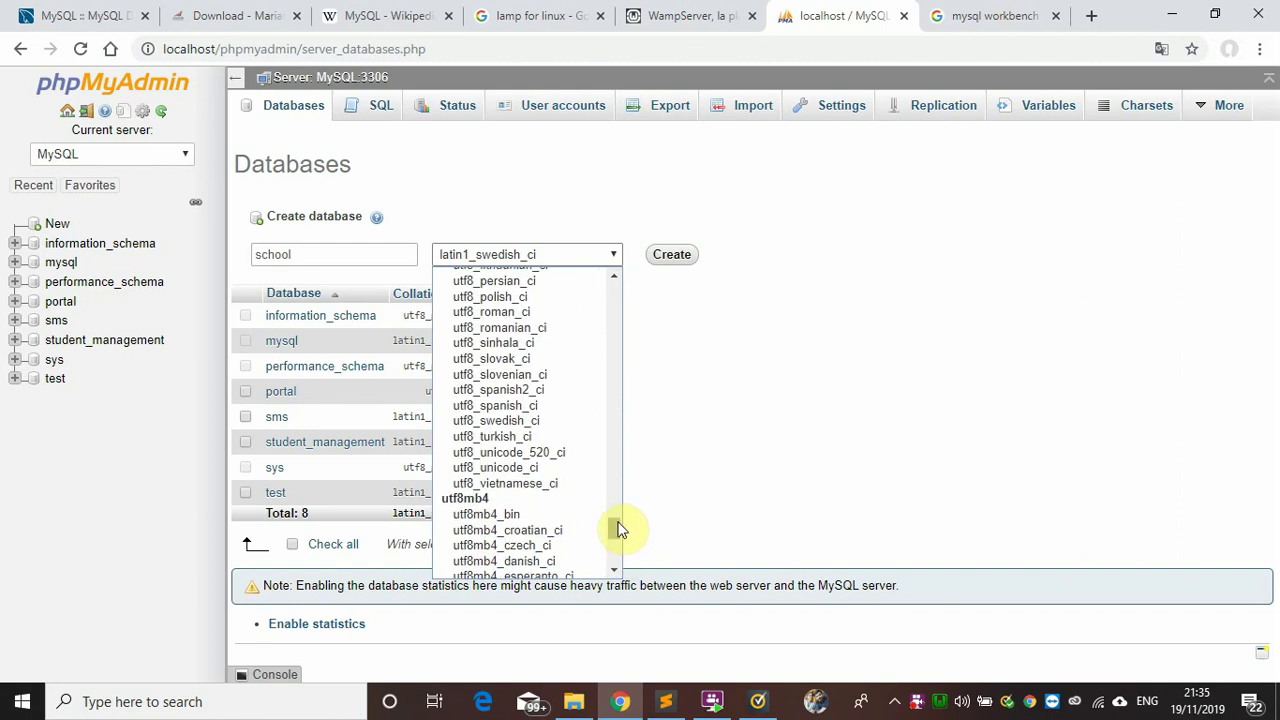
pyautogui.moveTo(625, 524); pyautogui.dragTo(635, 245)
pyautogui.click(635, 245)
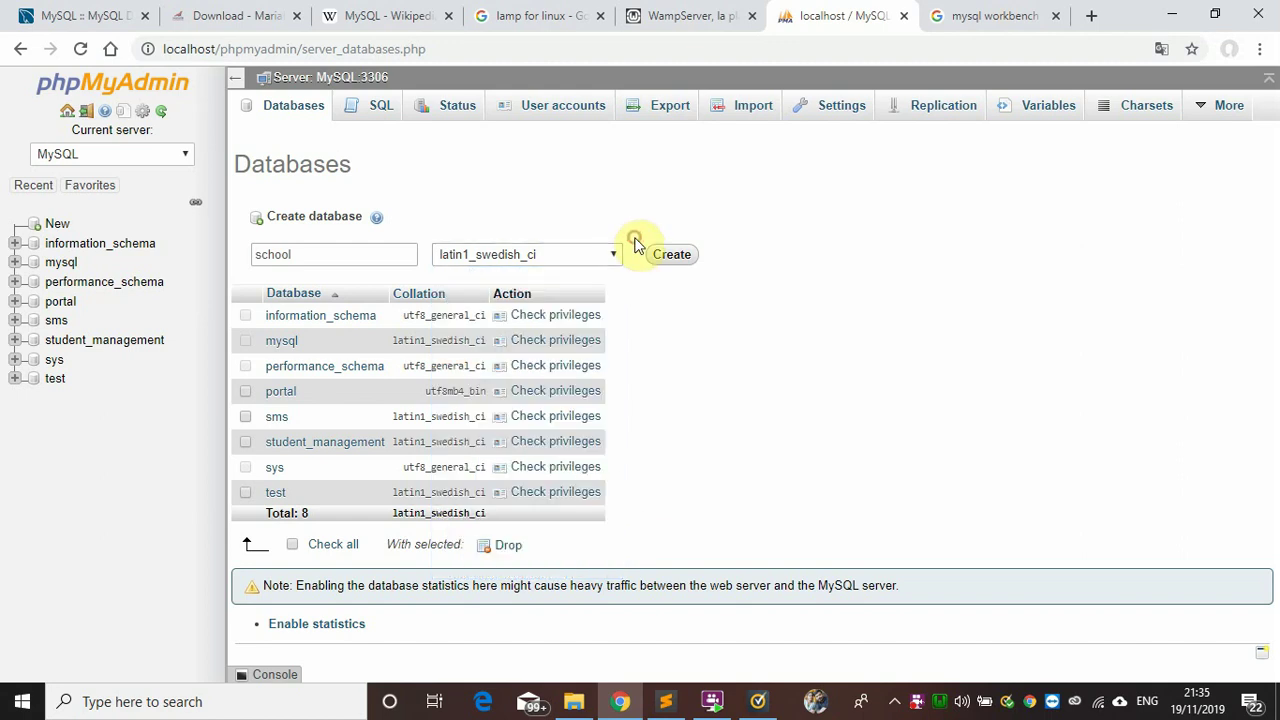
pyautogui.click(375, 254)
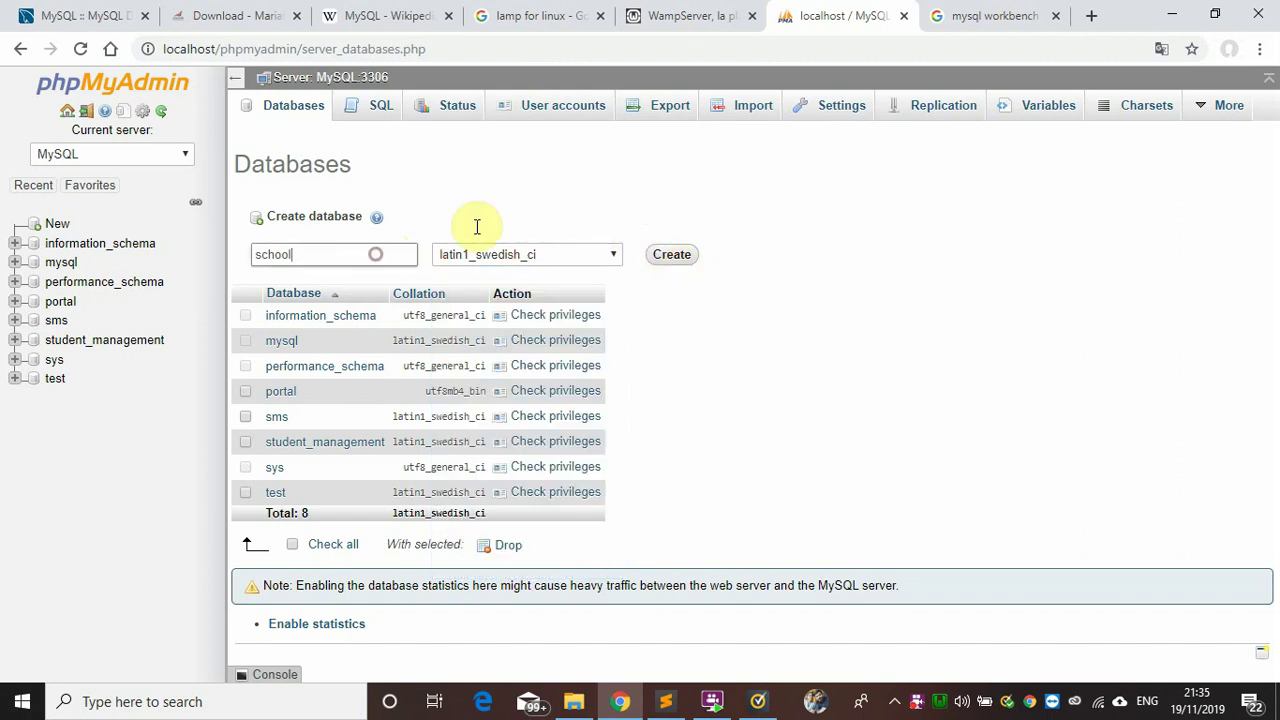
pyautogui.click(665, 257)
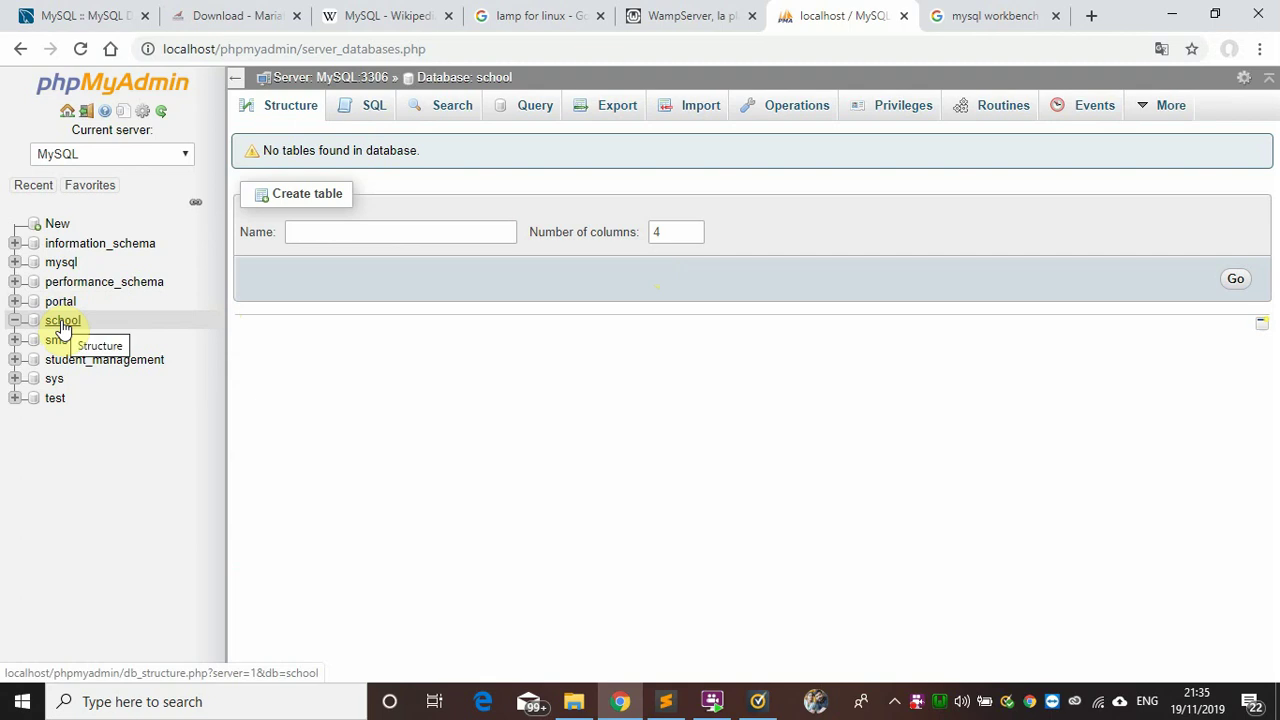
# - Write 'create database school;' in the school database's SQL editor without running it, then go to Server
pyautogui.click(385, 110)
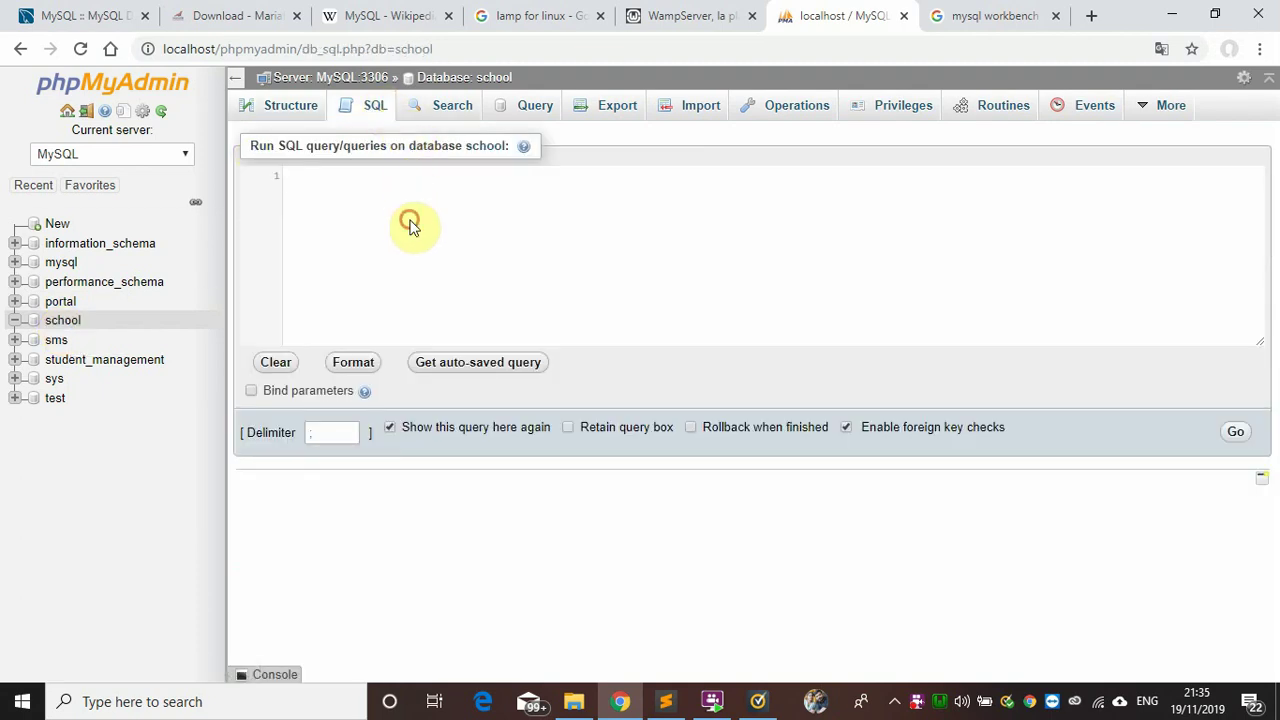
pyautogui.write('cr')
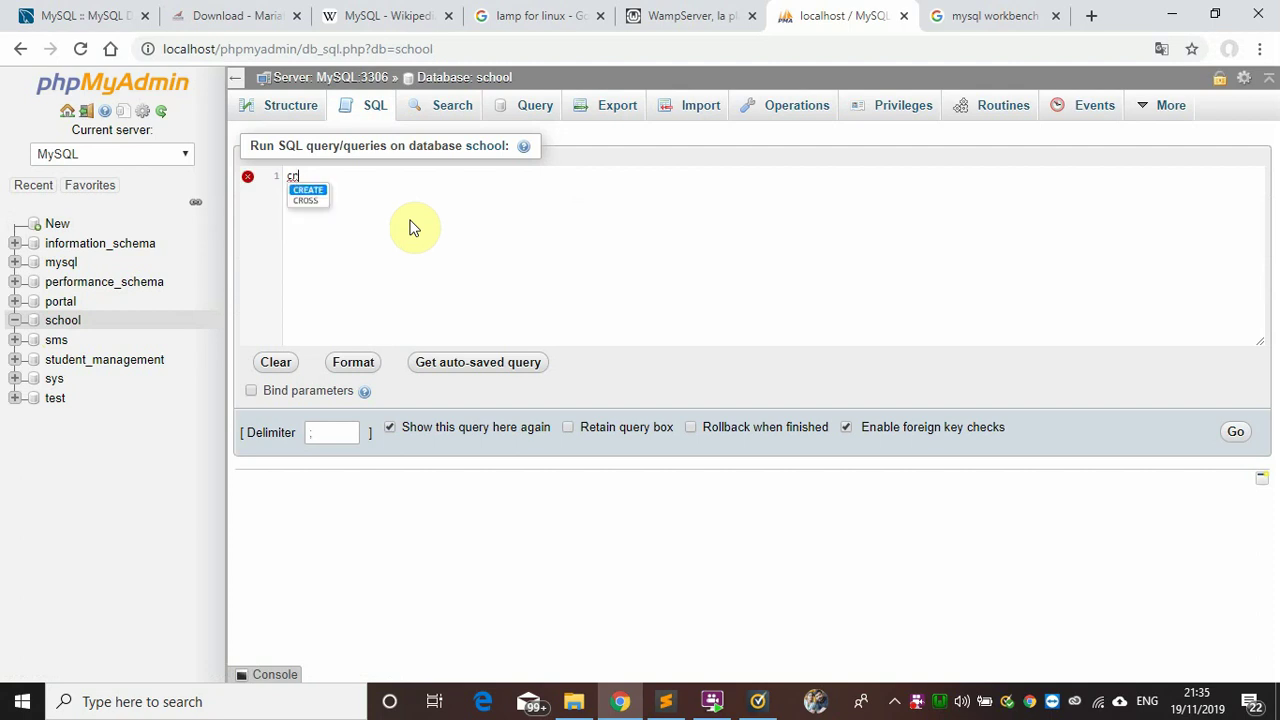
pyautogui.write('eate databas')
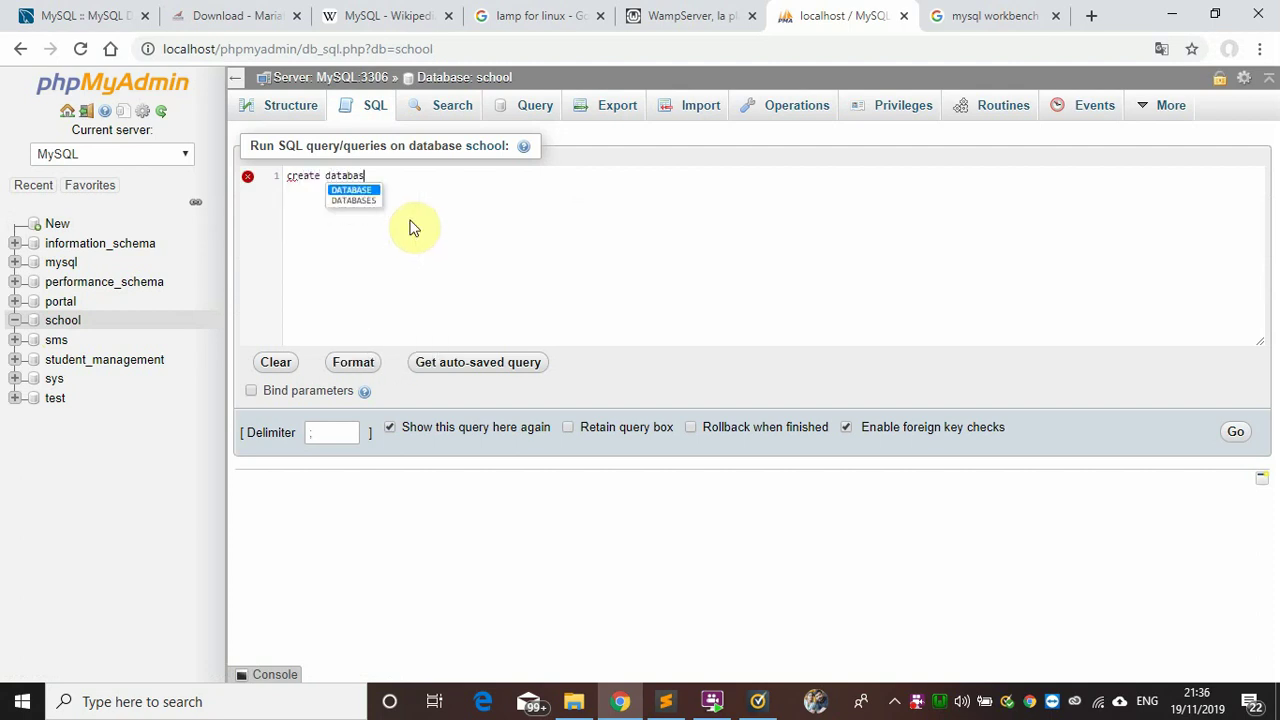
pyautogui.write('e stu')
pyautogui.press('BackSpace')
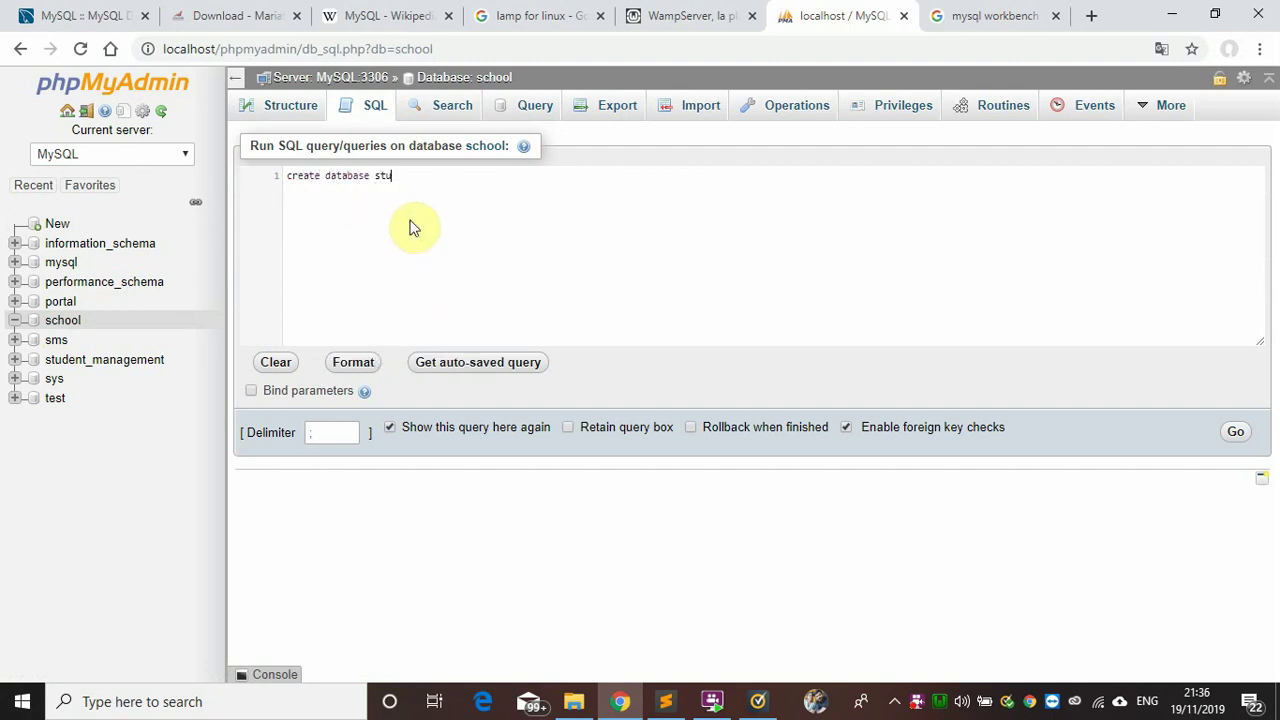
pyautogui.press('BackSpace')
pyautogui.write('cho')
pyautogui.press('BackSpace')
pyautogui.press('BackSpace')
pyautogui.press('BackSpace')
pyautogui.write('s')
pyautogui.press('BackSpace')
pyautogui.write('cho')
pyautogui.write('ol;')
pyautogui.moveTo(420, 176); pyautogui.dragTo(262, 181)
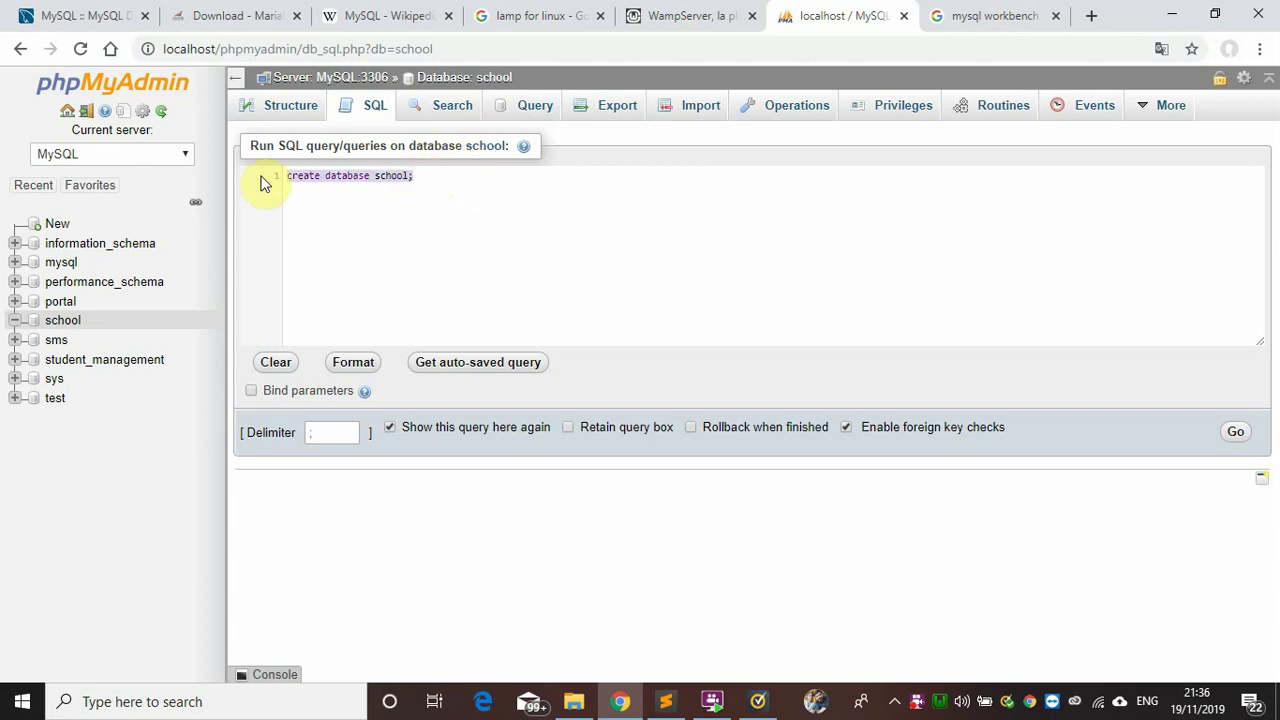
pyautogui.click(331, 215)
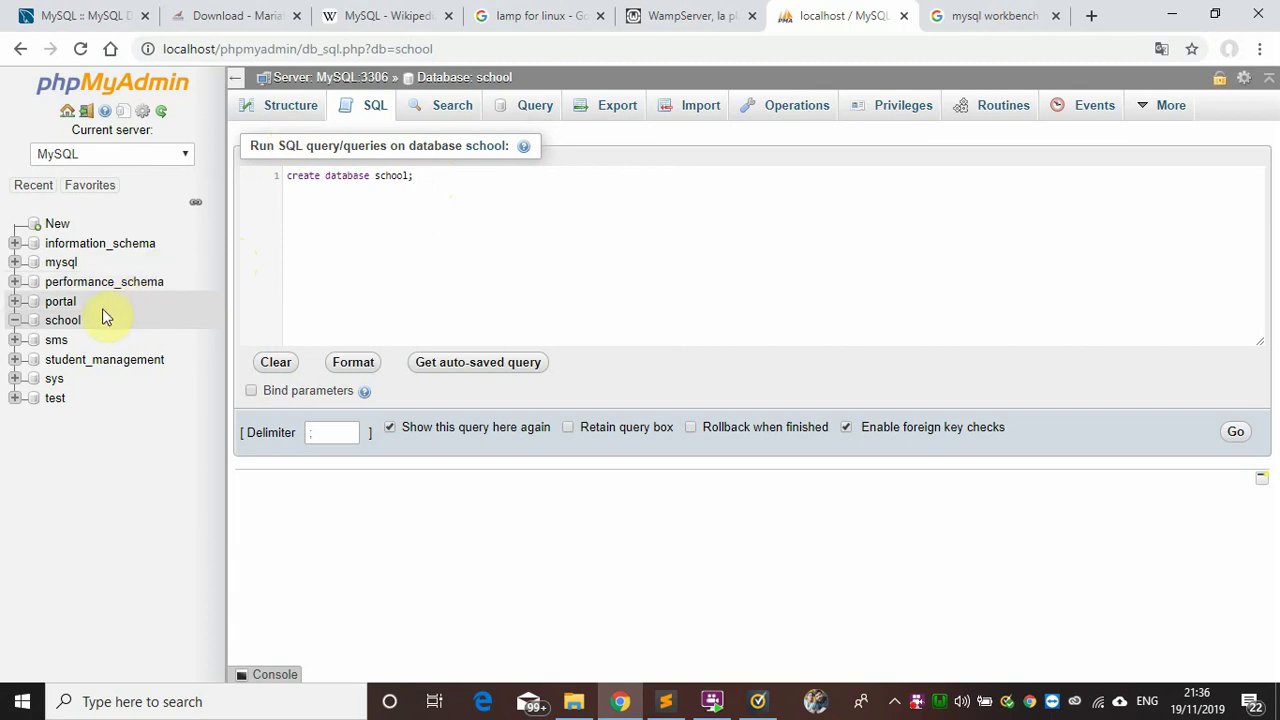
pyautogui.click(375, 80)
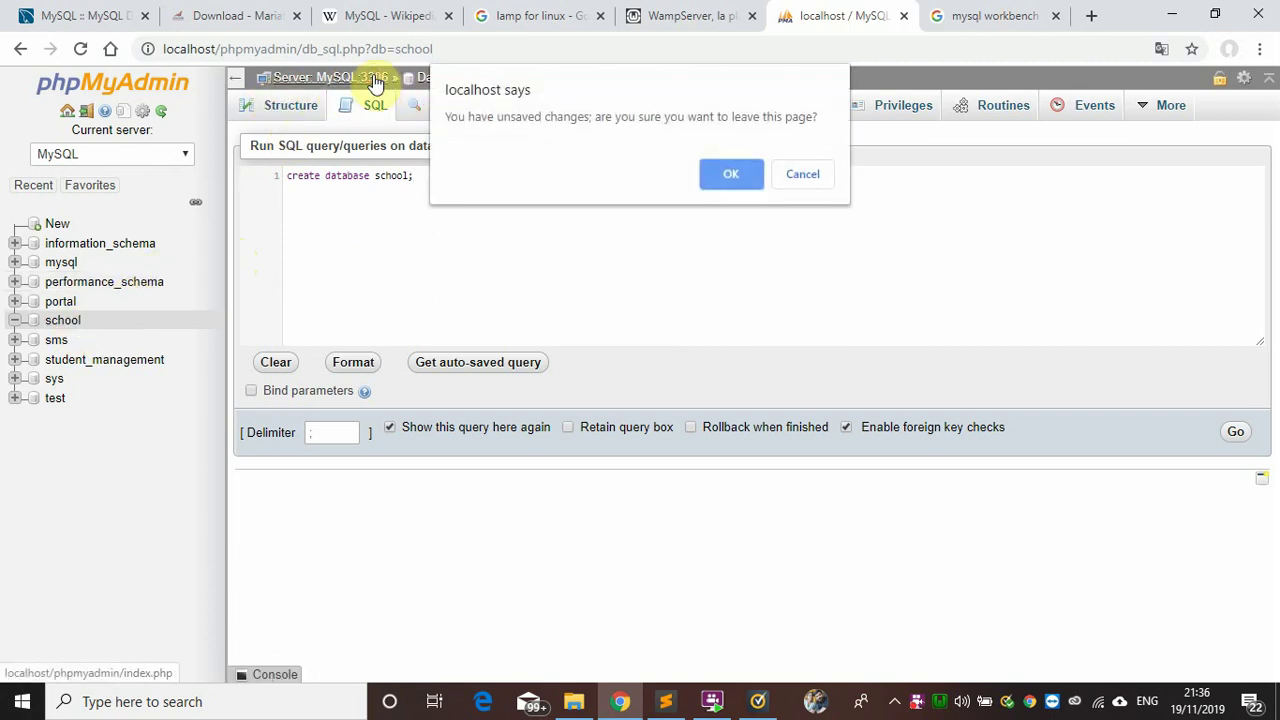
# - Discard the unsent query, confirm school is listed, open it, then switch to the WampServer Downloads tab
pyautogui.click(744, 174)
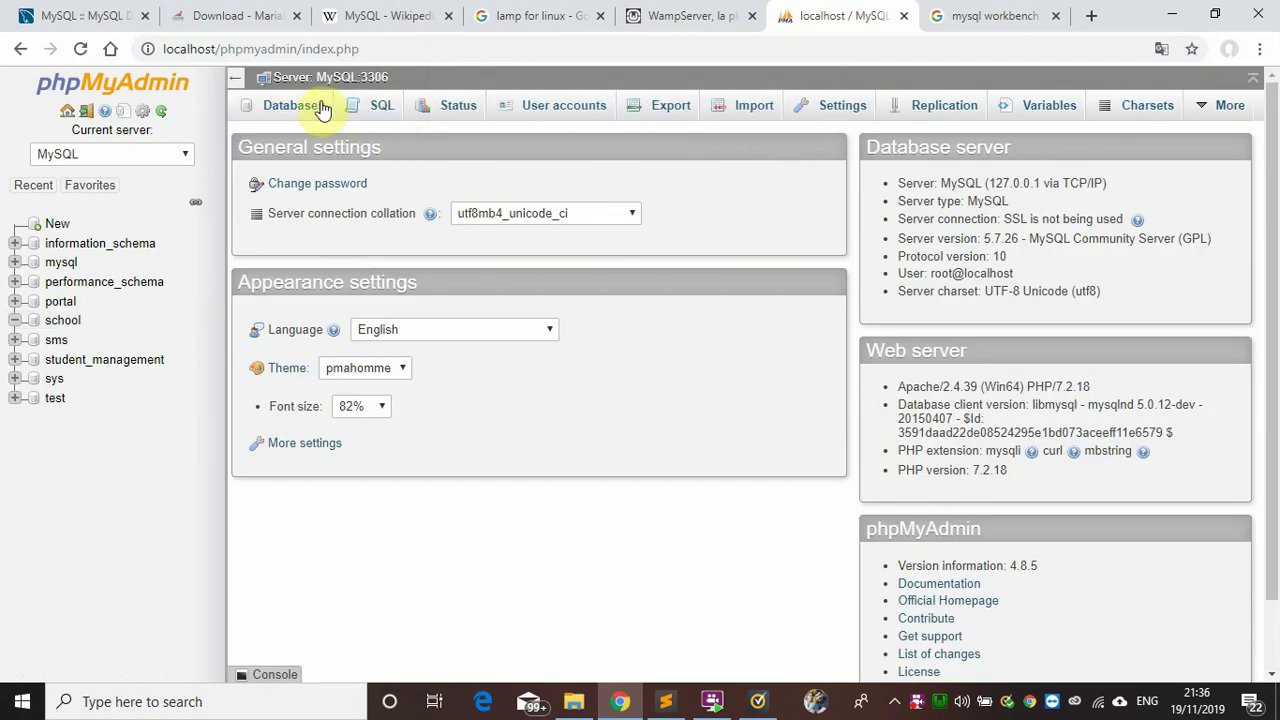
pyautogui.click(310, 106)
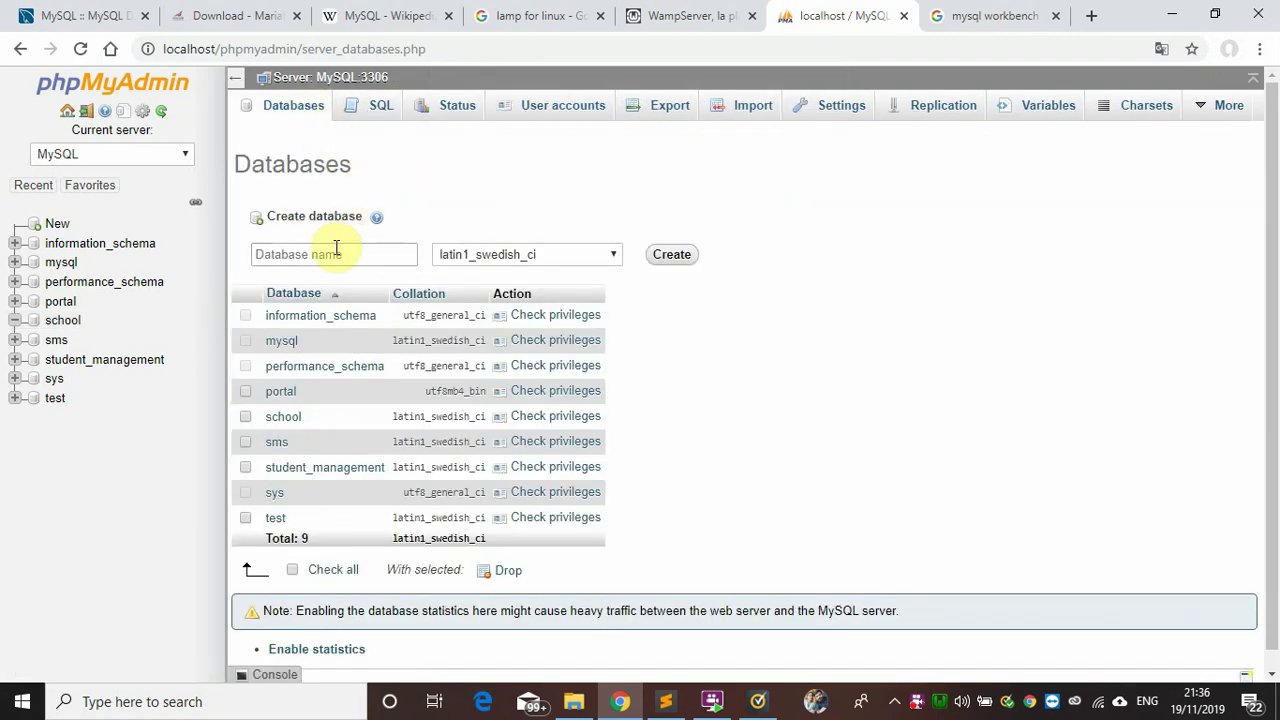
pyautogui.click(335, 250)
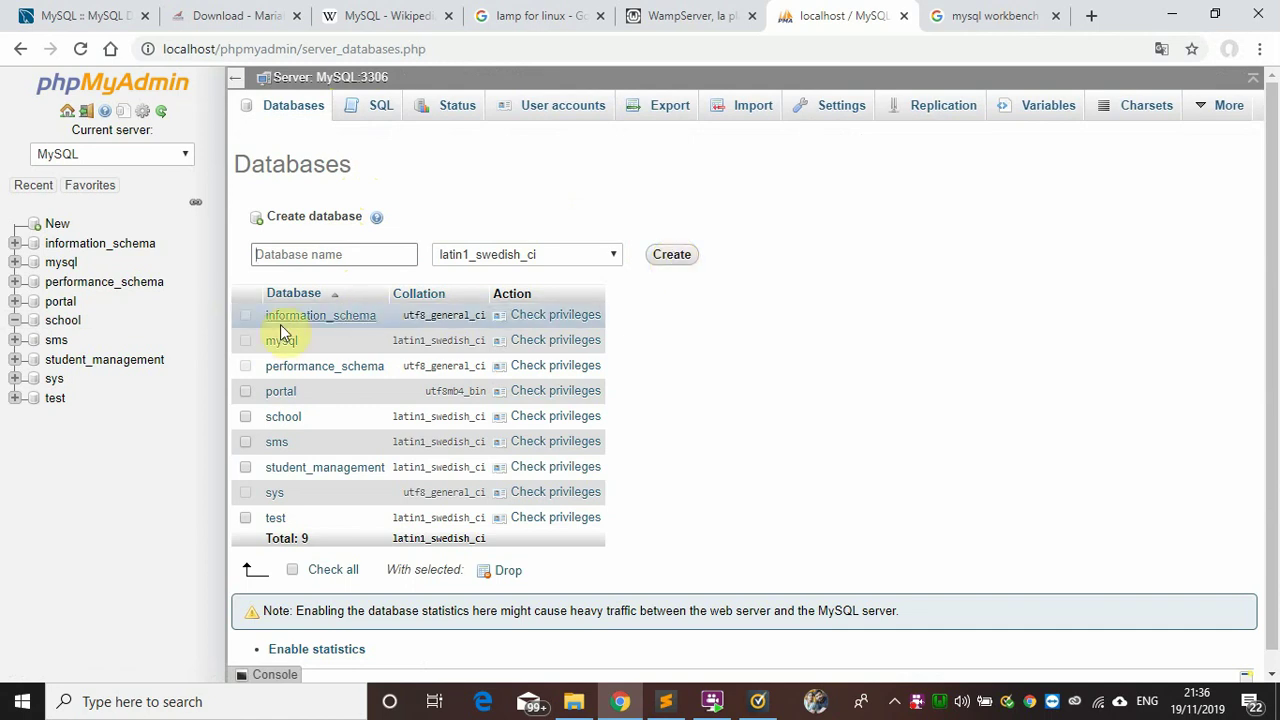
pyautogui.click(64, 320)
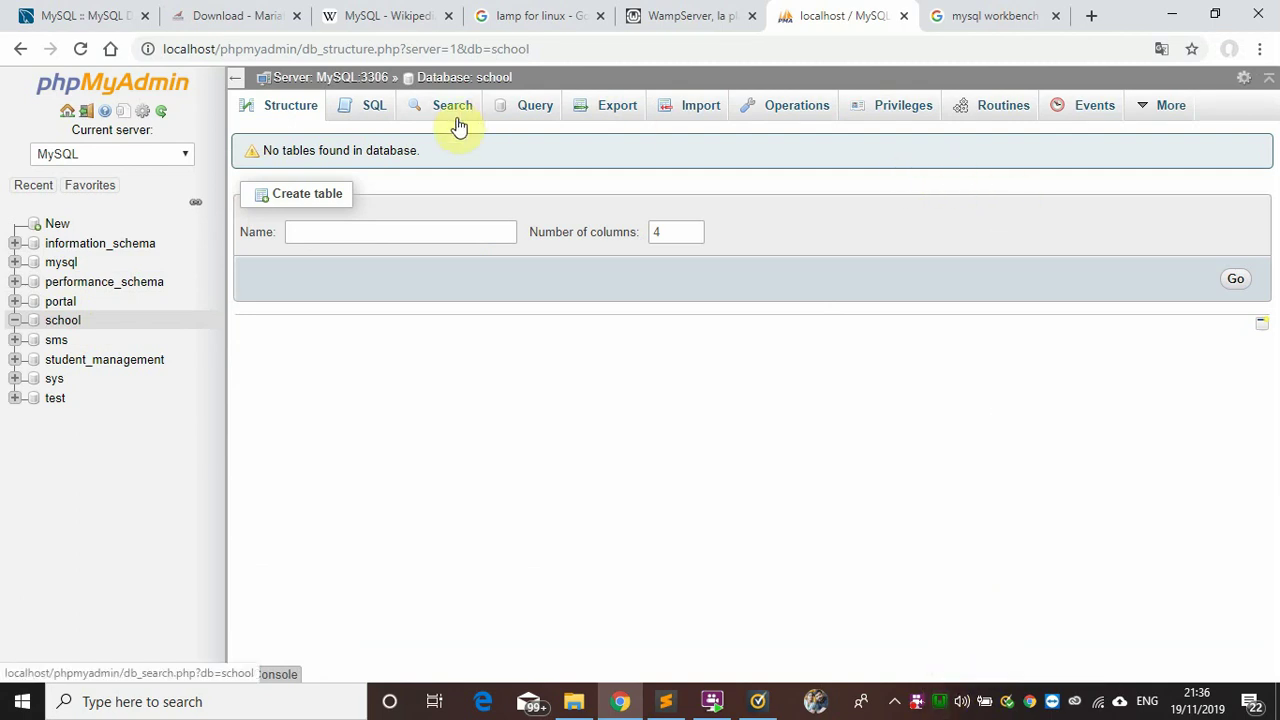
pyautogui.click(740, 14)
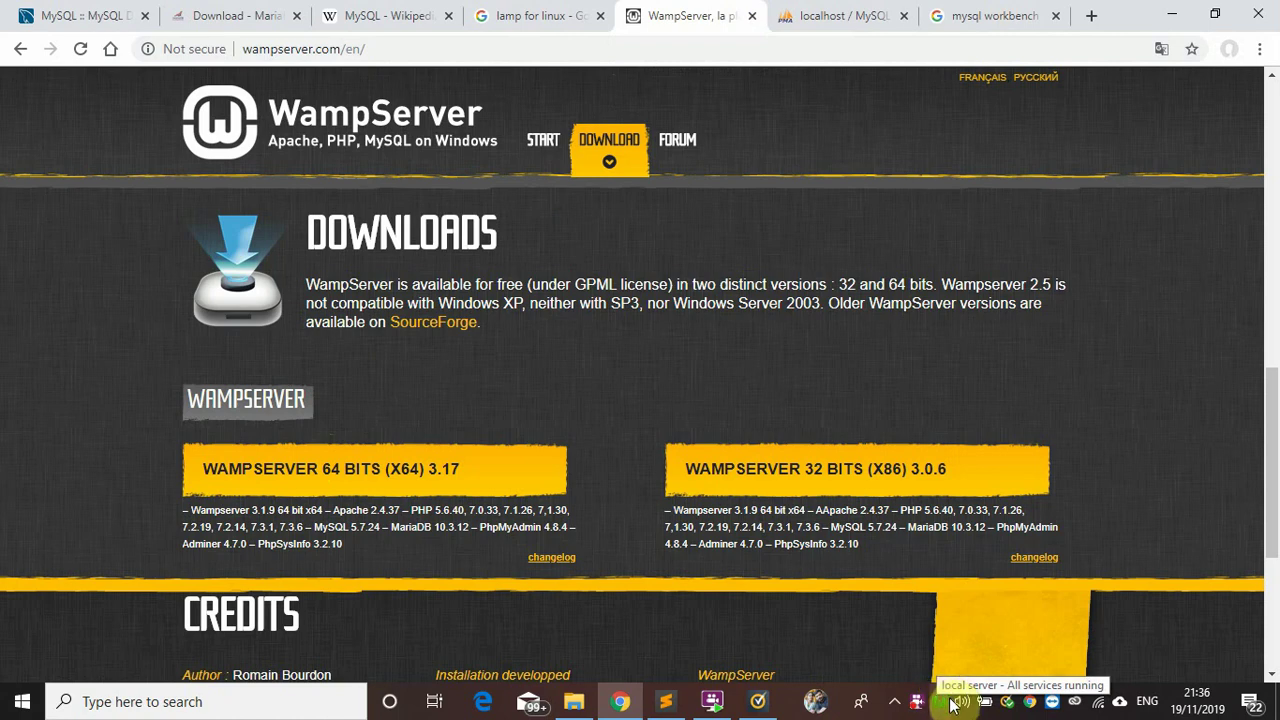
# - Switch back to the localhost / phpMyAdmin tab showing the empty school database
pyautogui.click(816, 12)
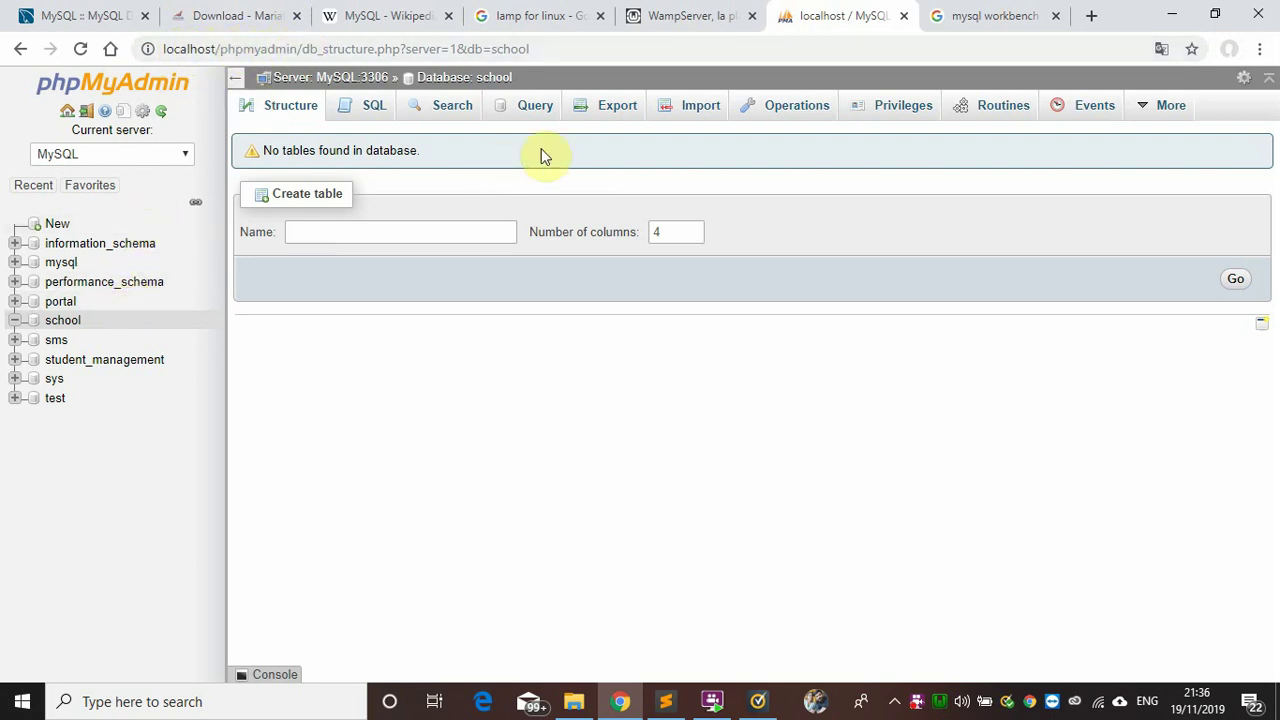
pyautogui.click(70, 325)
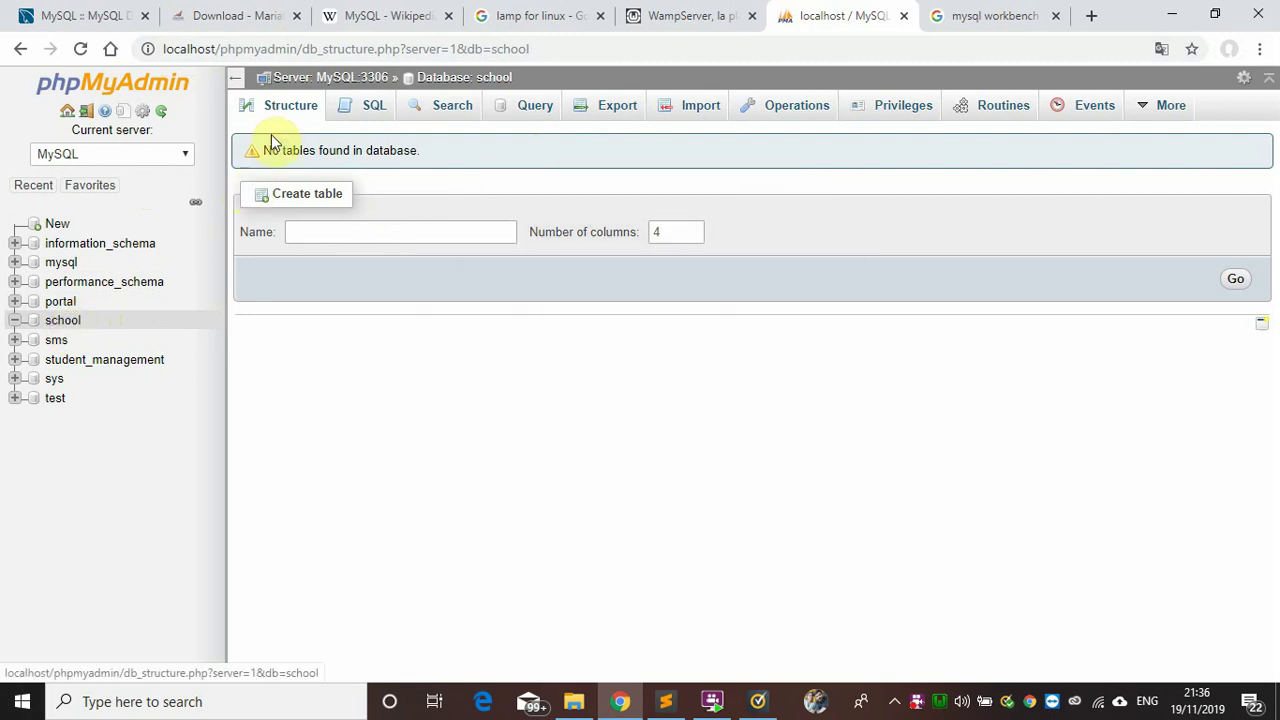
pyautogui.click(490, 82)
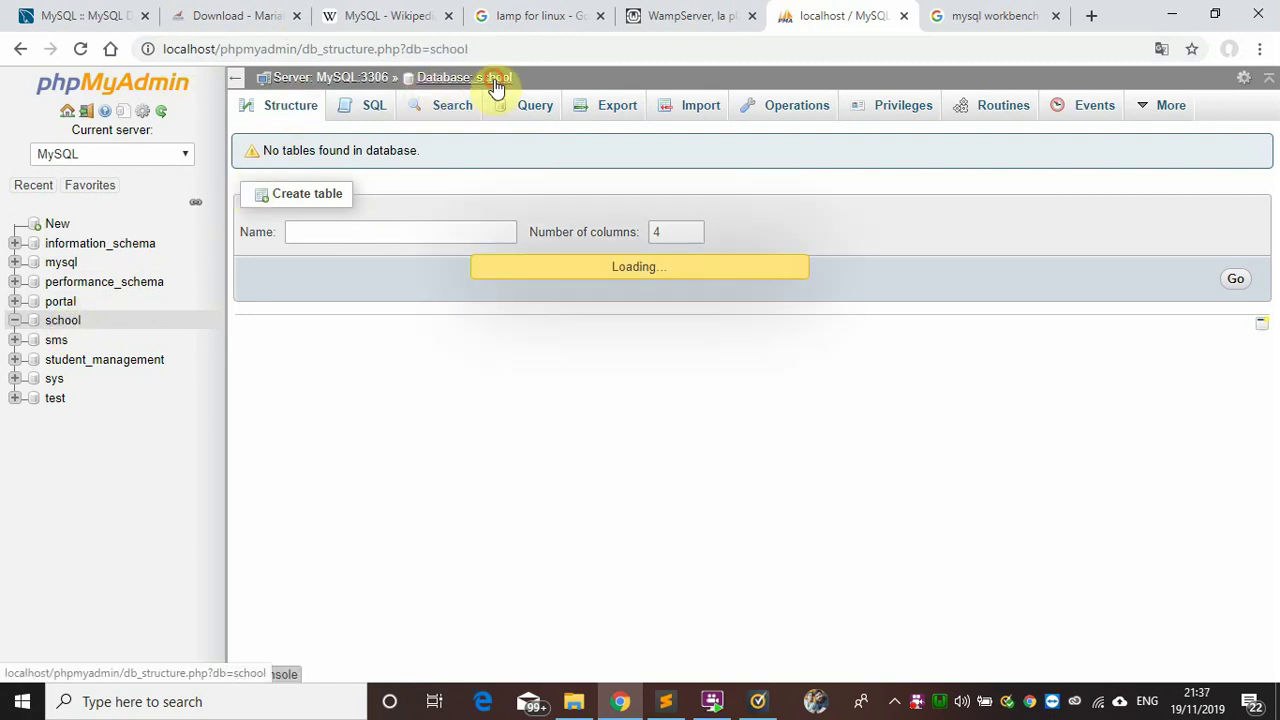
pyautogui.click(446, 235)
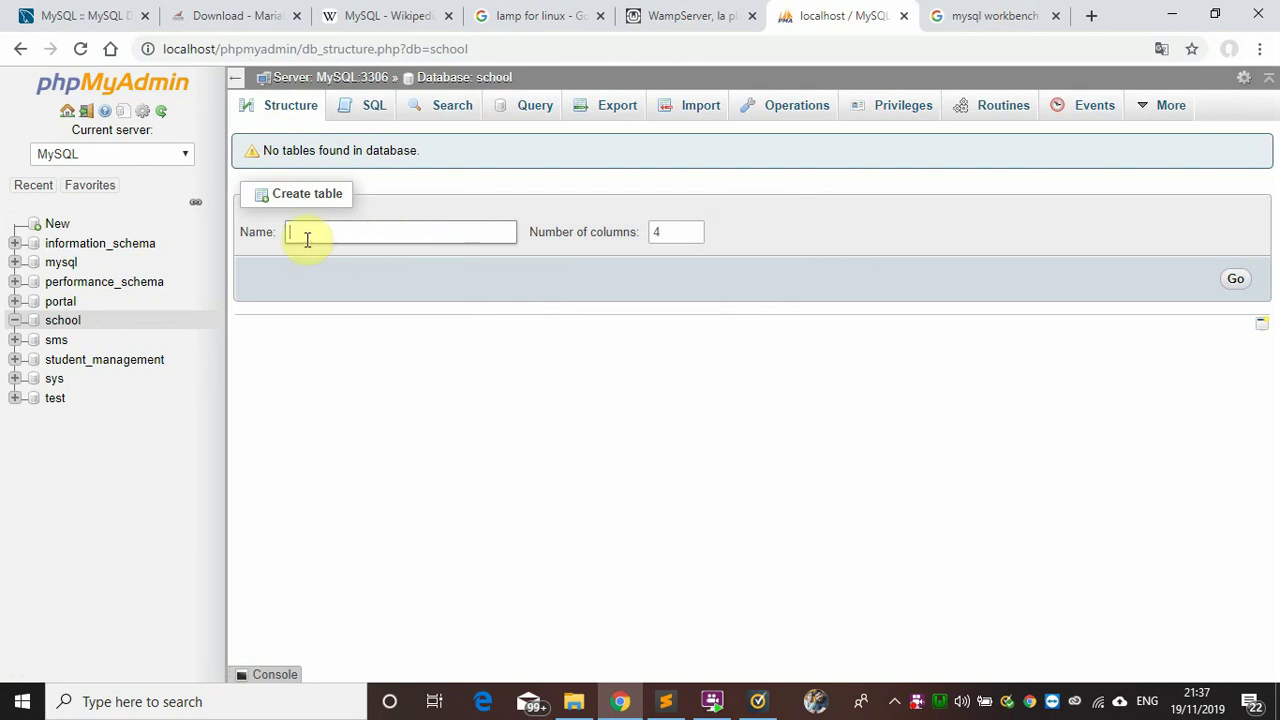